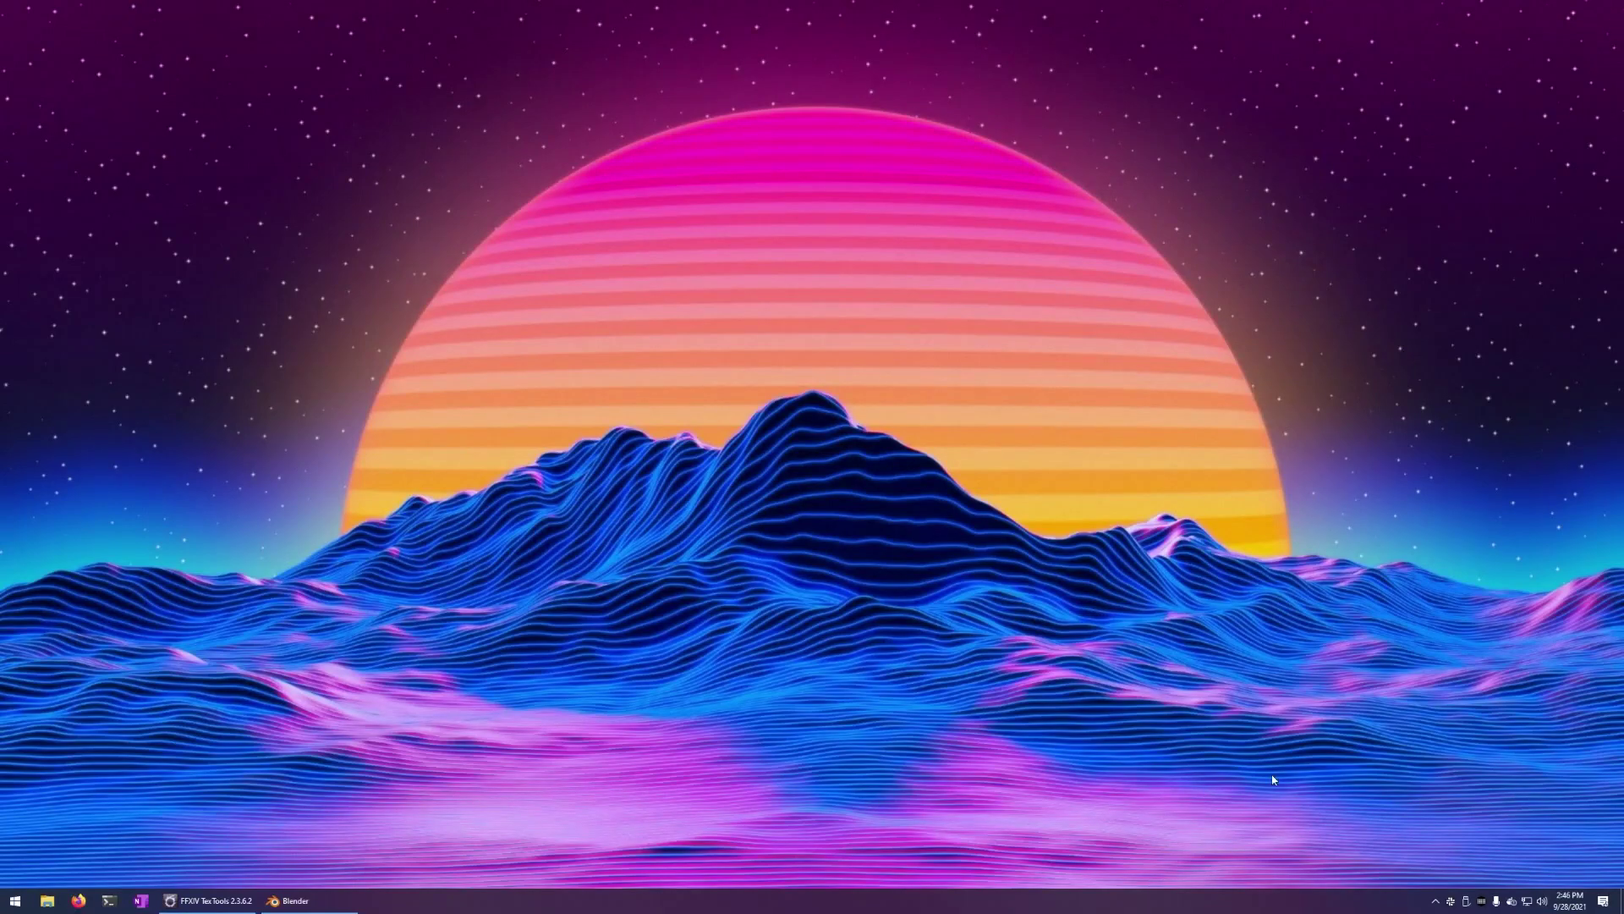
Step: Restore the FFXIV TexTools window from the taskbar
left_click(216, 900)
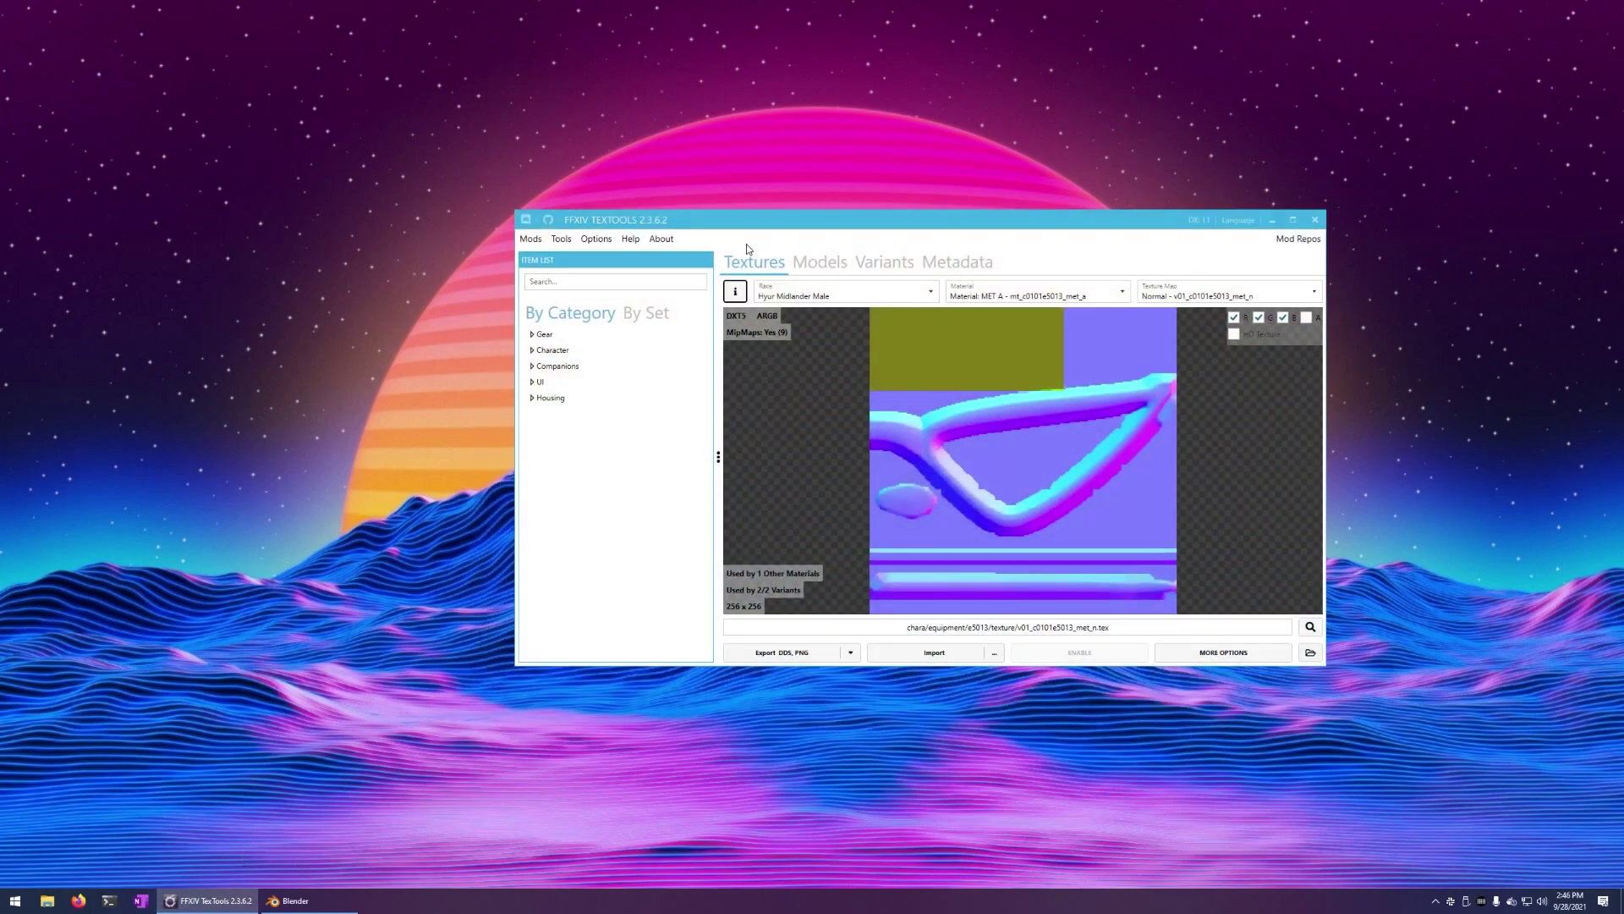
Step: Load the Coeurl Eyeglasses model on Hyur Midlander Male into the Full Model Viewer
left_click(818, 262)
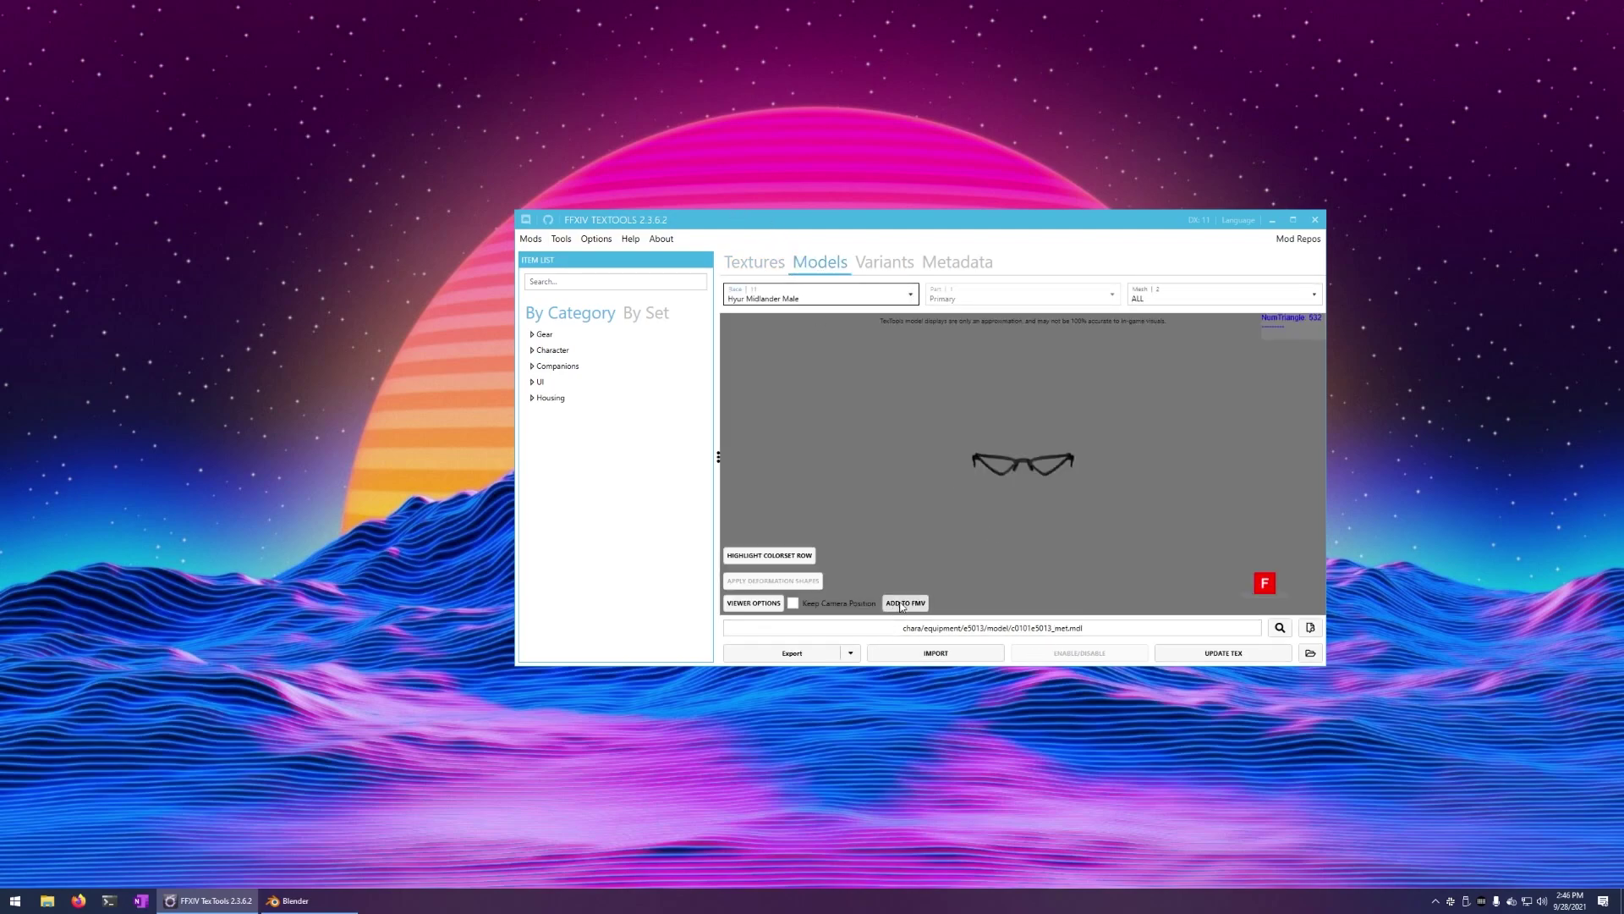
left_click(796, 293)
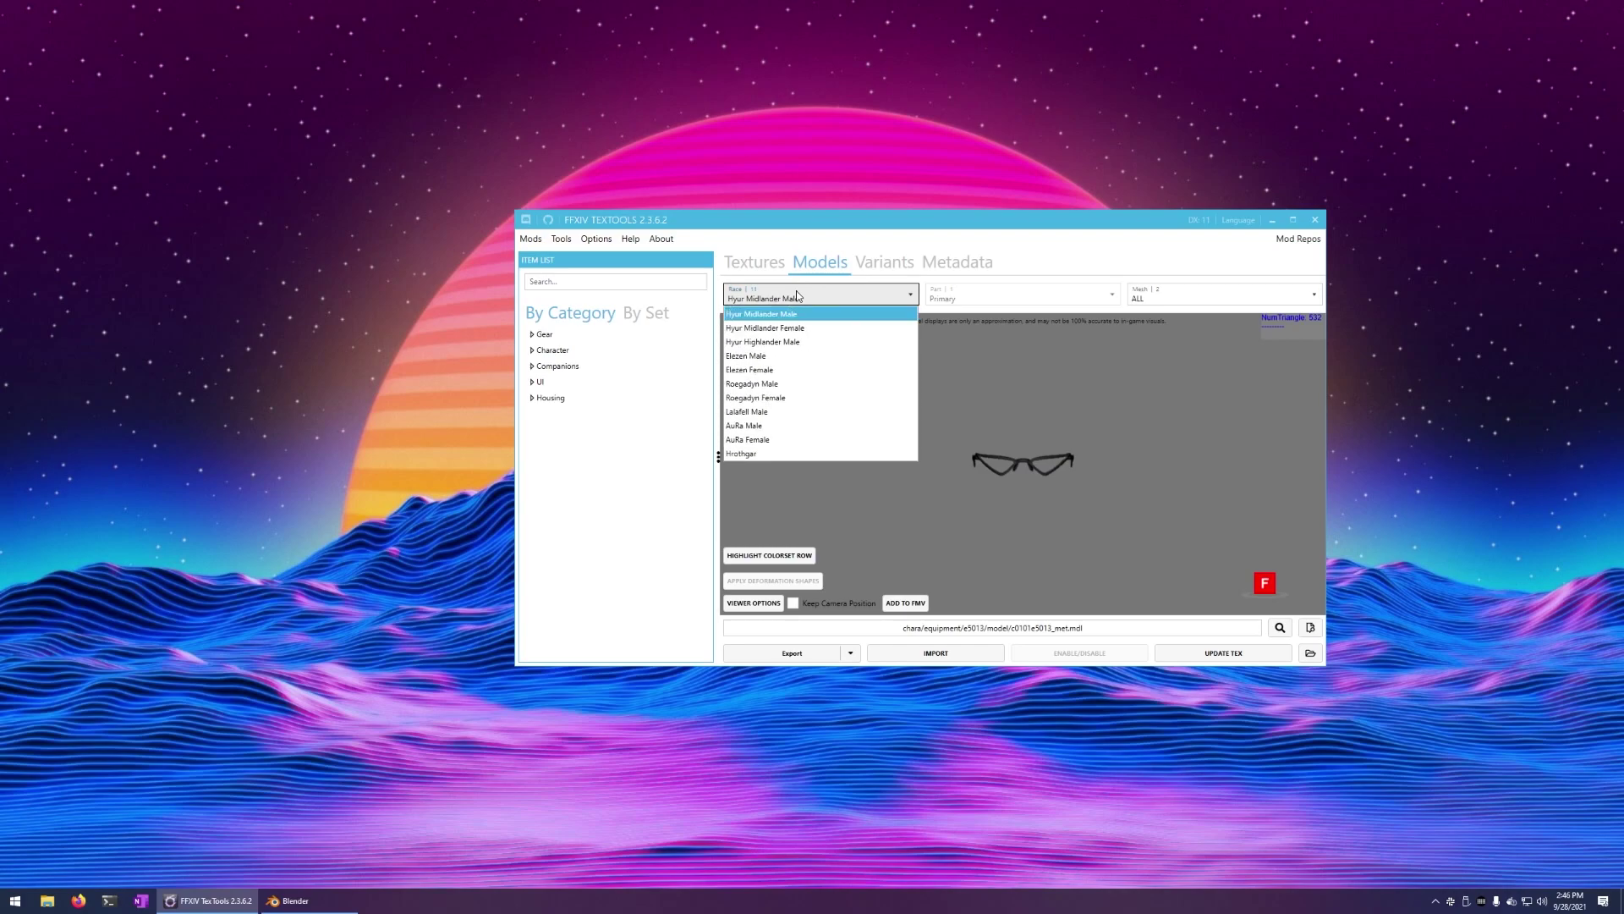
left_click(795, 293)
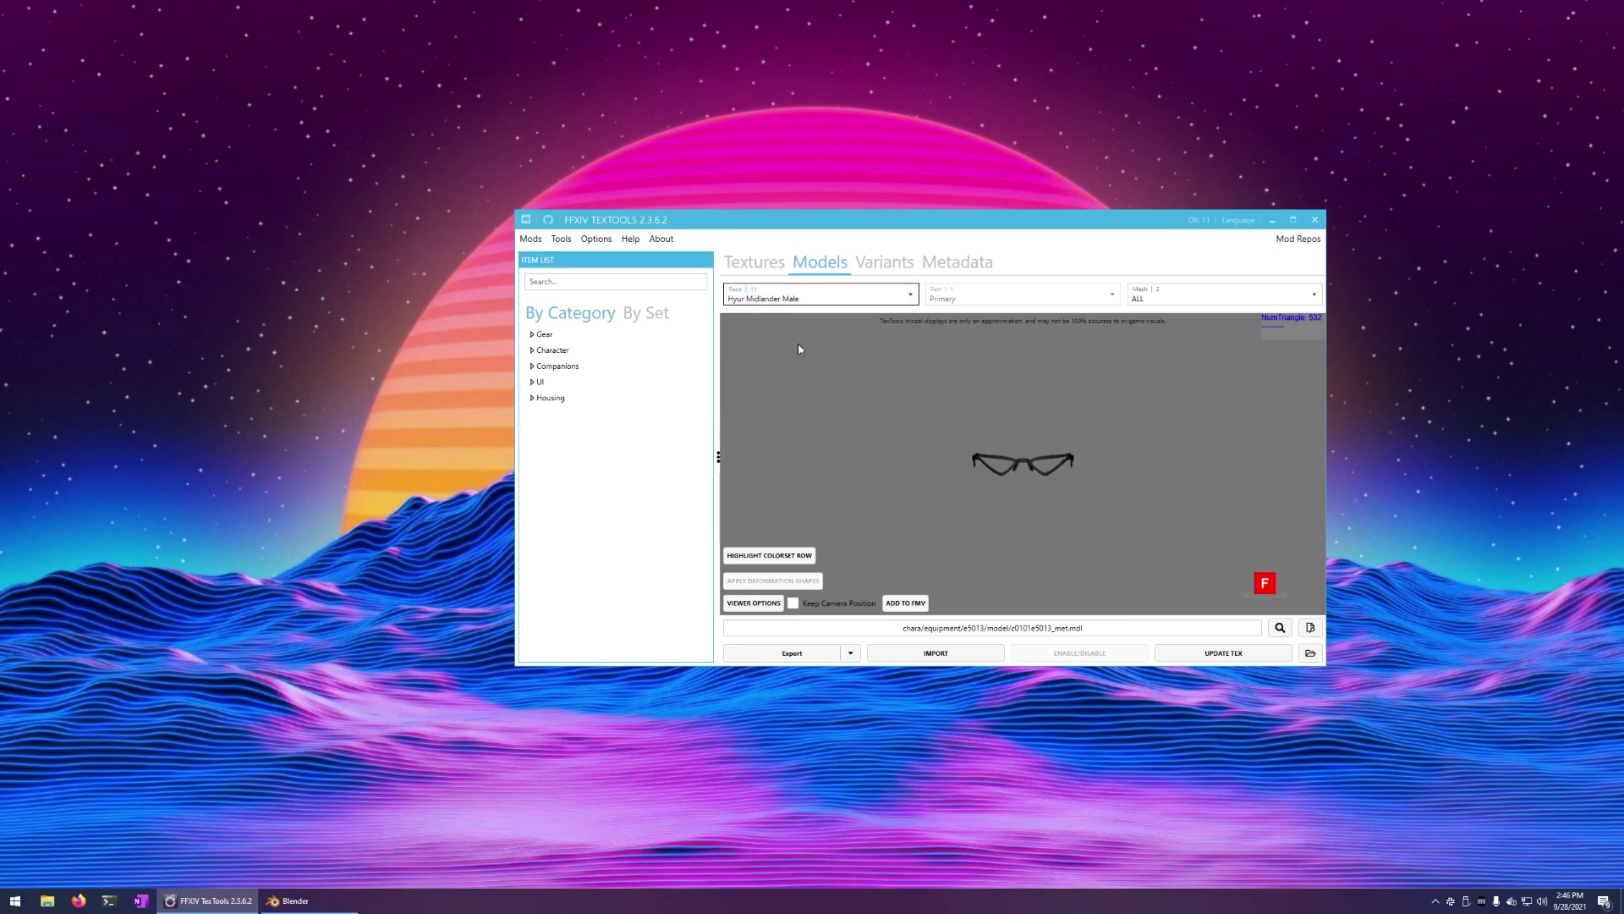
left_click(906, 603)
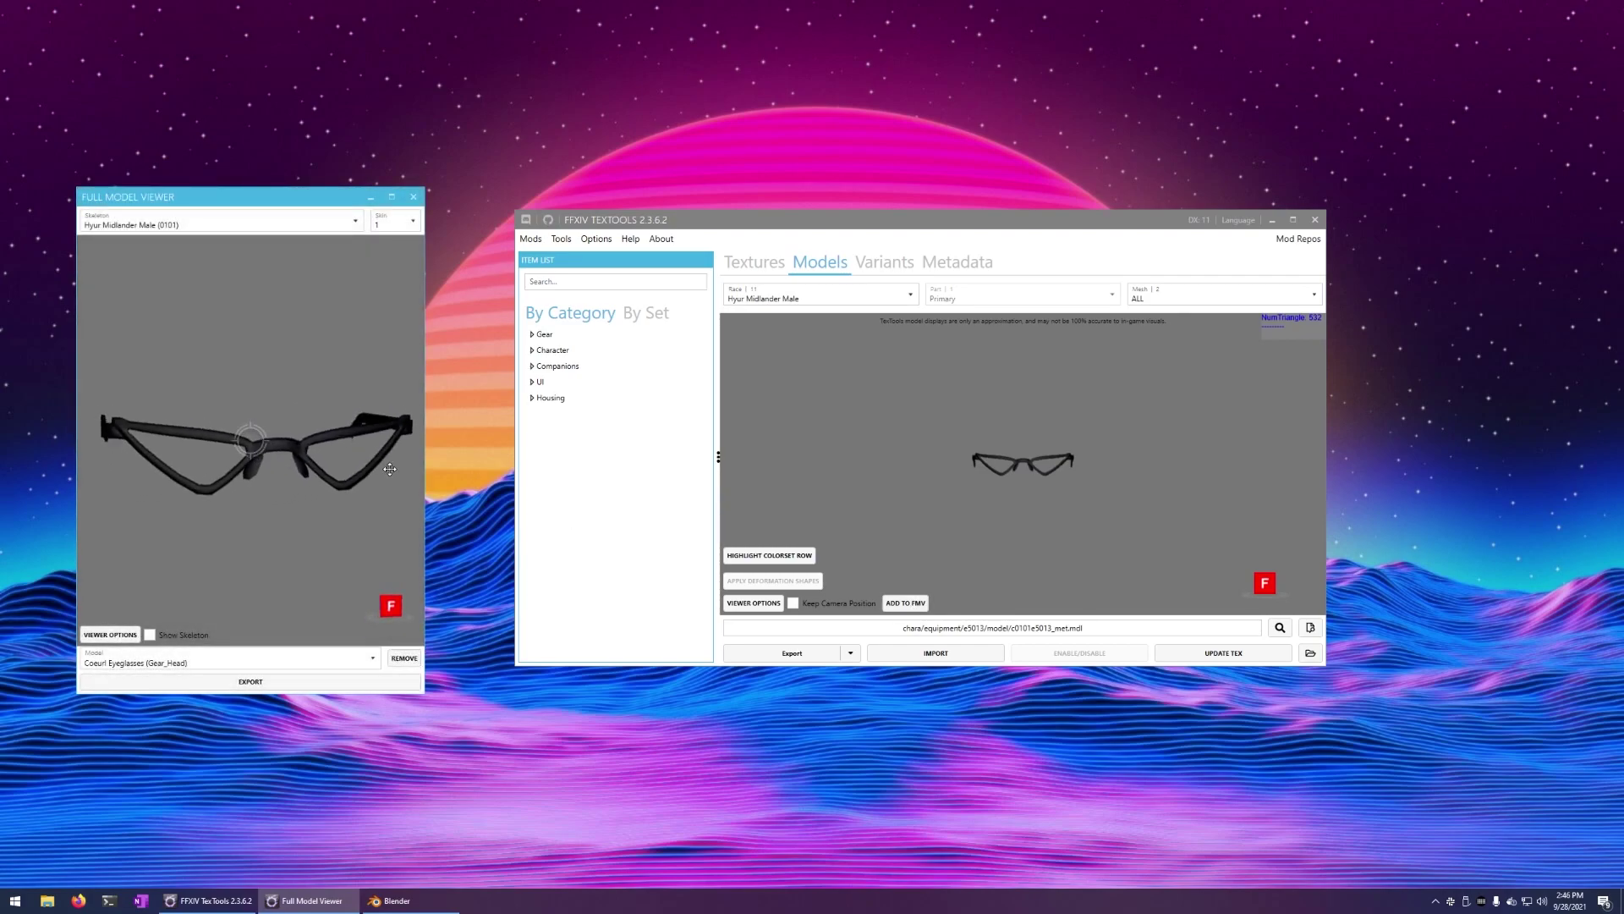
Step: Add Miqote Male face number 1 to the Full Model Viewer and check it from the side
left_click(531, 351)
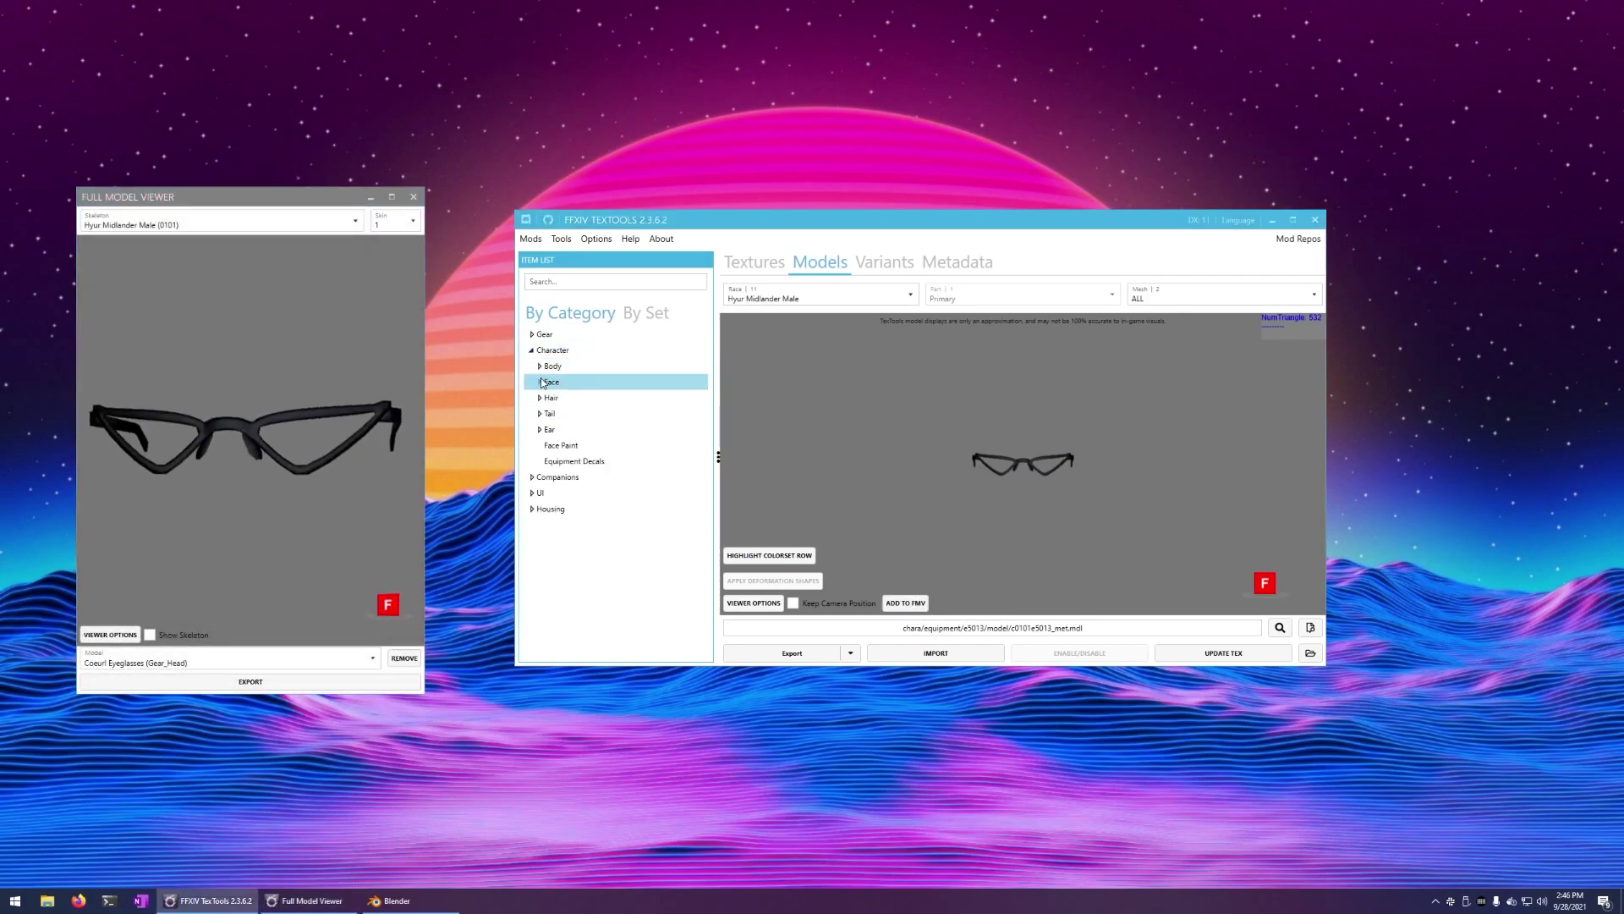
left_click(540, 382)
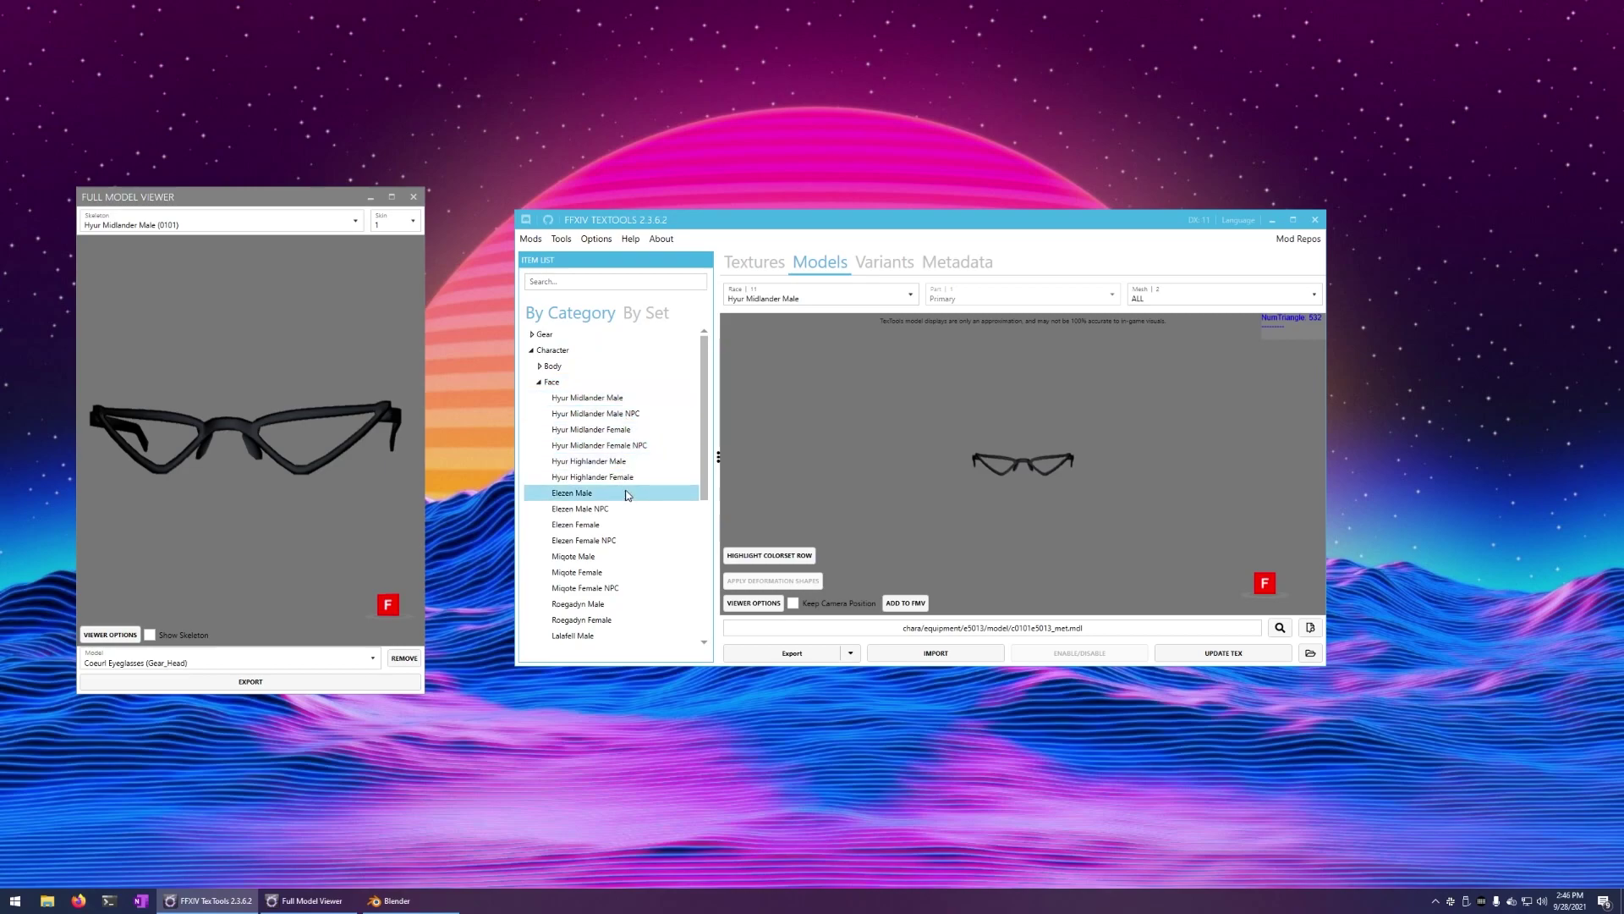
left_click(615, 557)
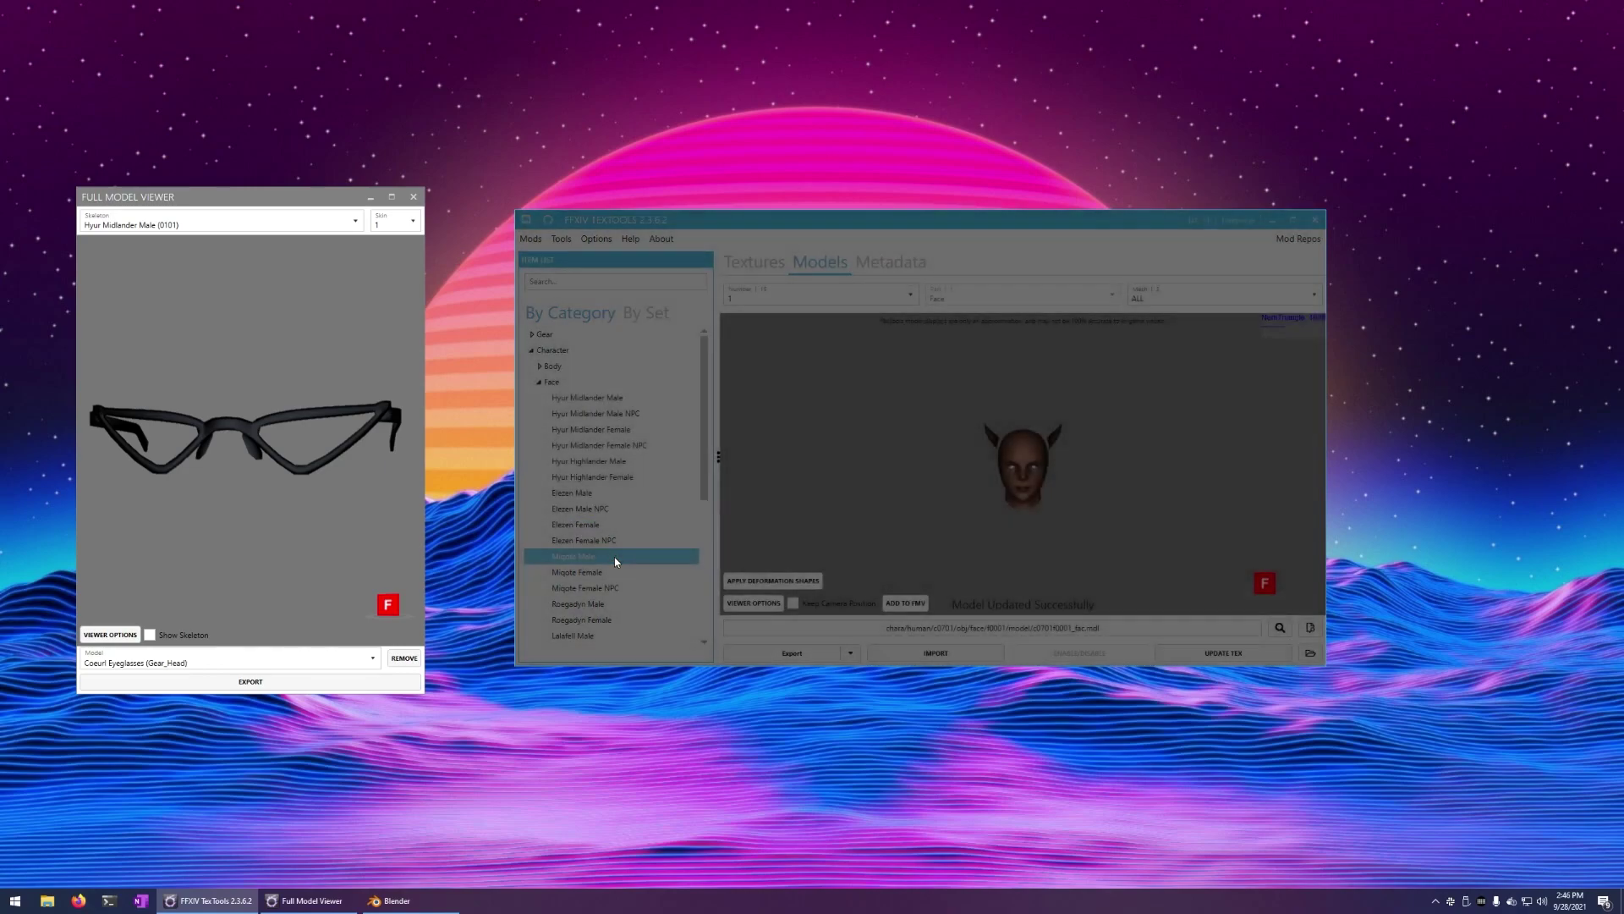
left_click(787, 294)
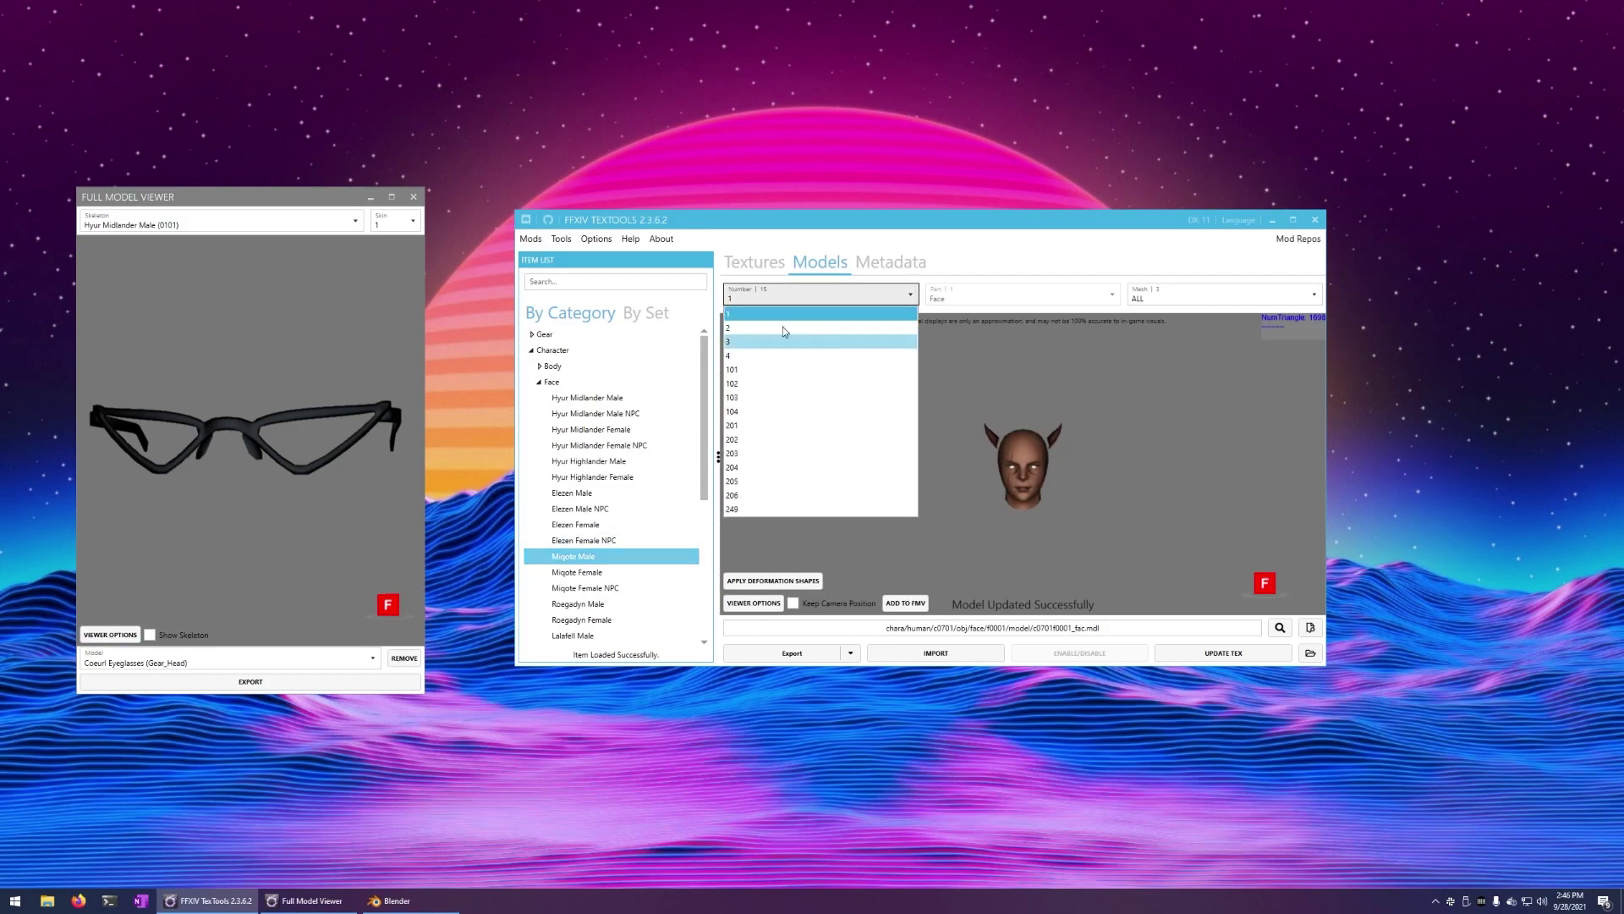
left_click(776, 289)
left_click(909, 604)
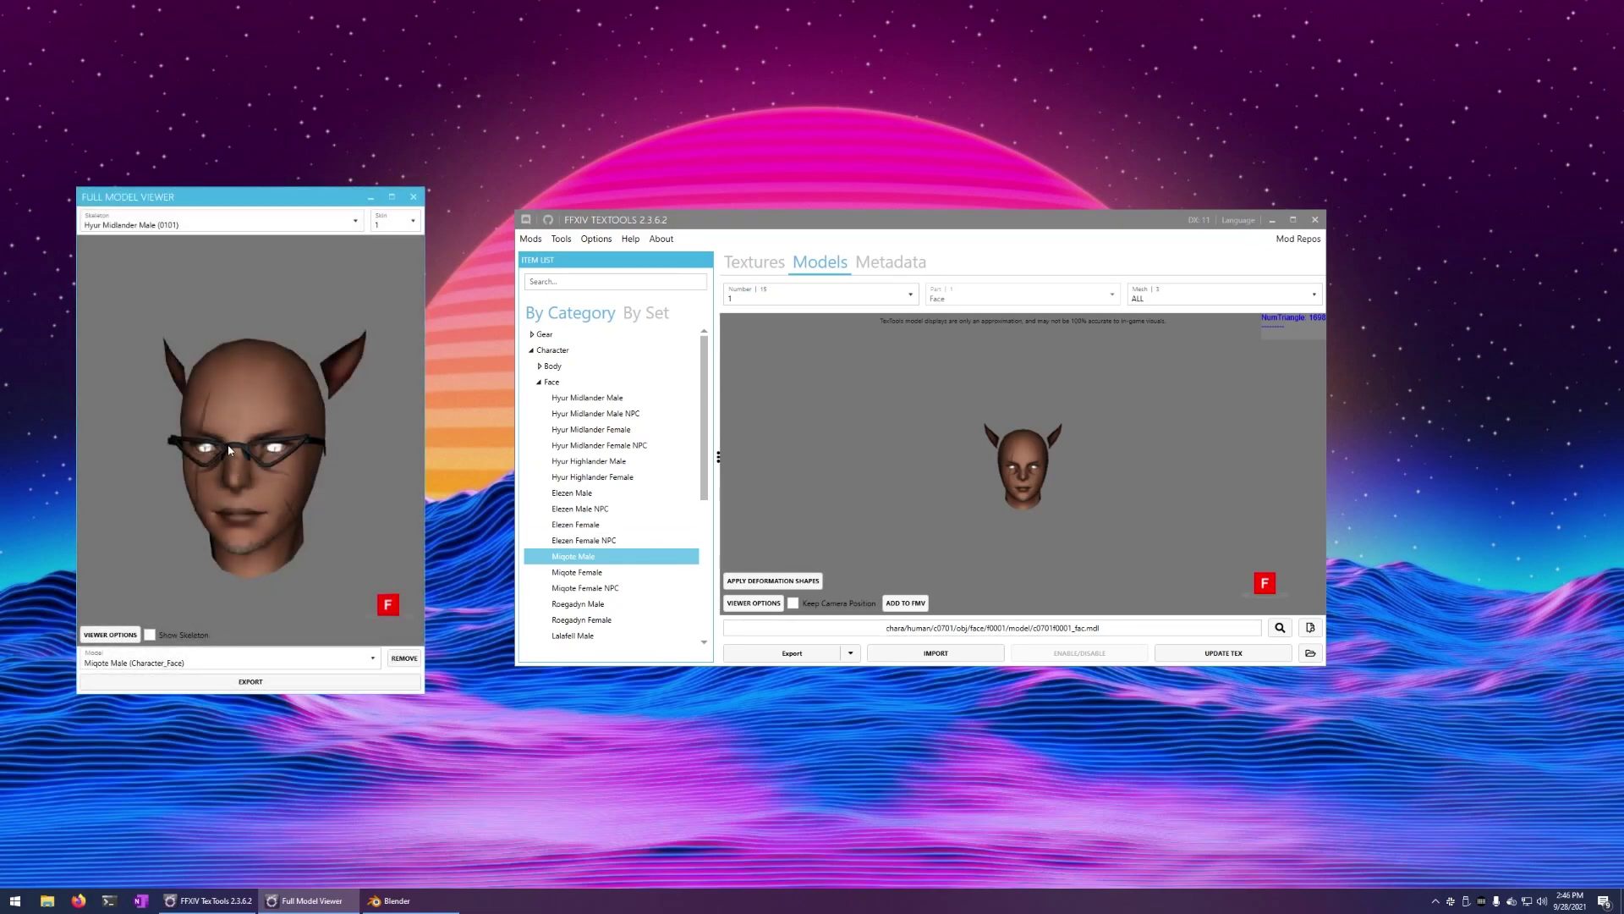
mouse_move(229, 450)
right_mouse_down()
mouse_move(179, 417)
mouse_move(270, 418)
right_mouse_up()
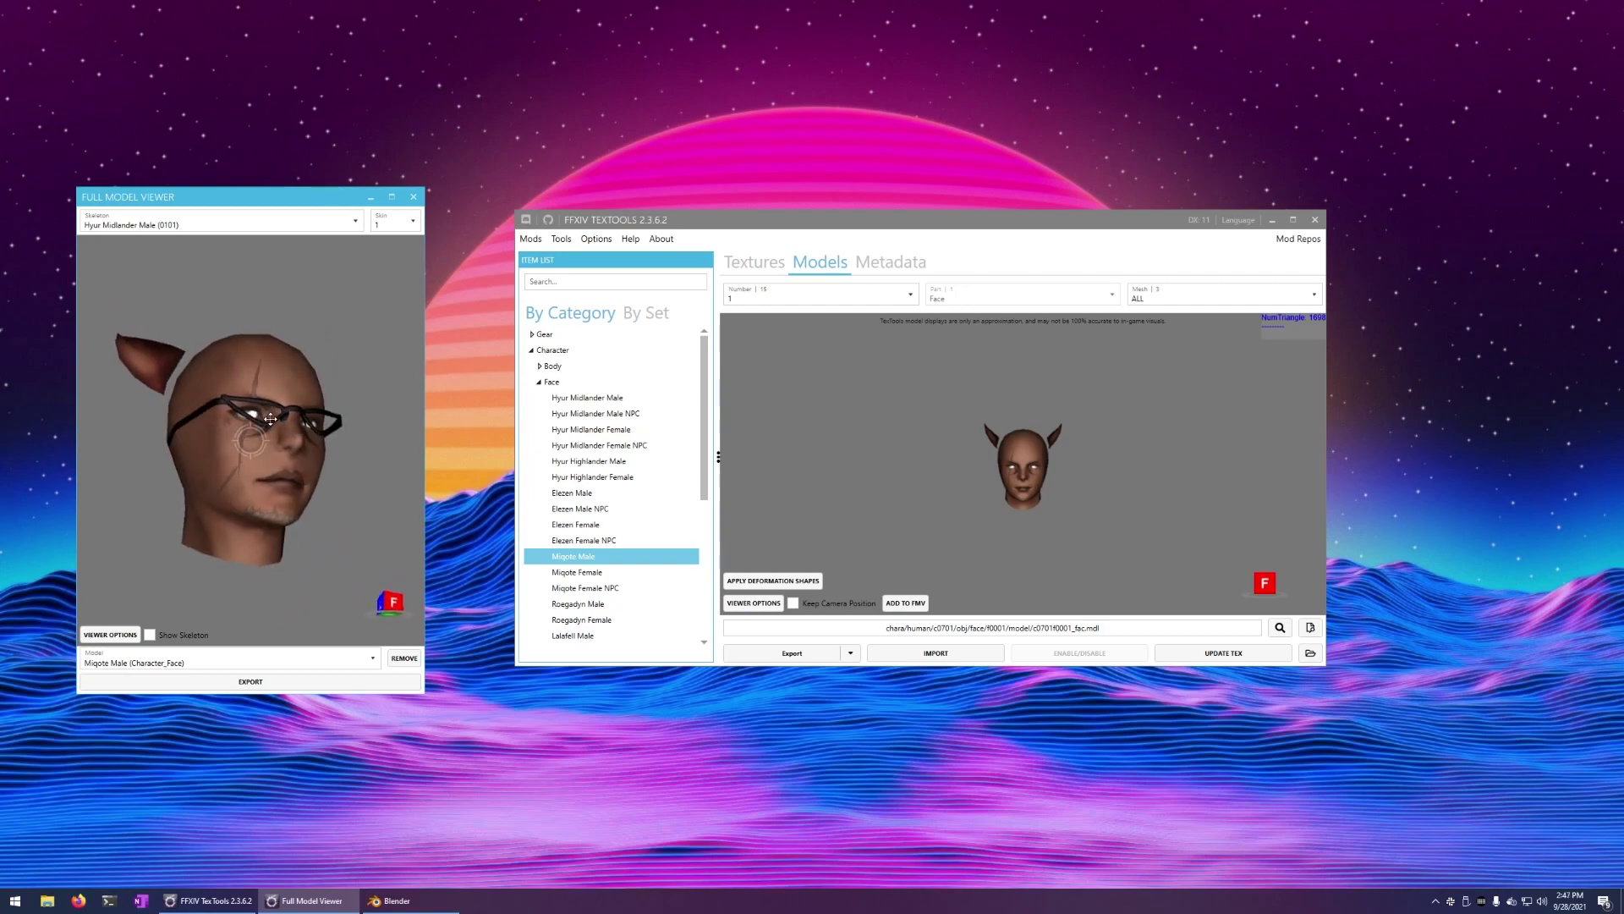
left_click(390, 602)
Step: Add Miqote Male hair style 138 to the Full Model Viewer
left_click(539, 382)
left_click(539, 398)
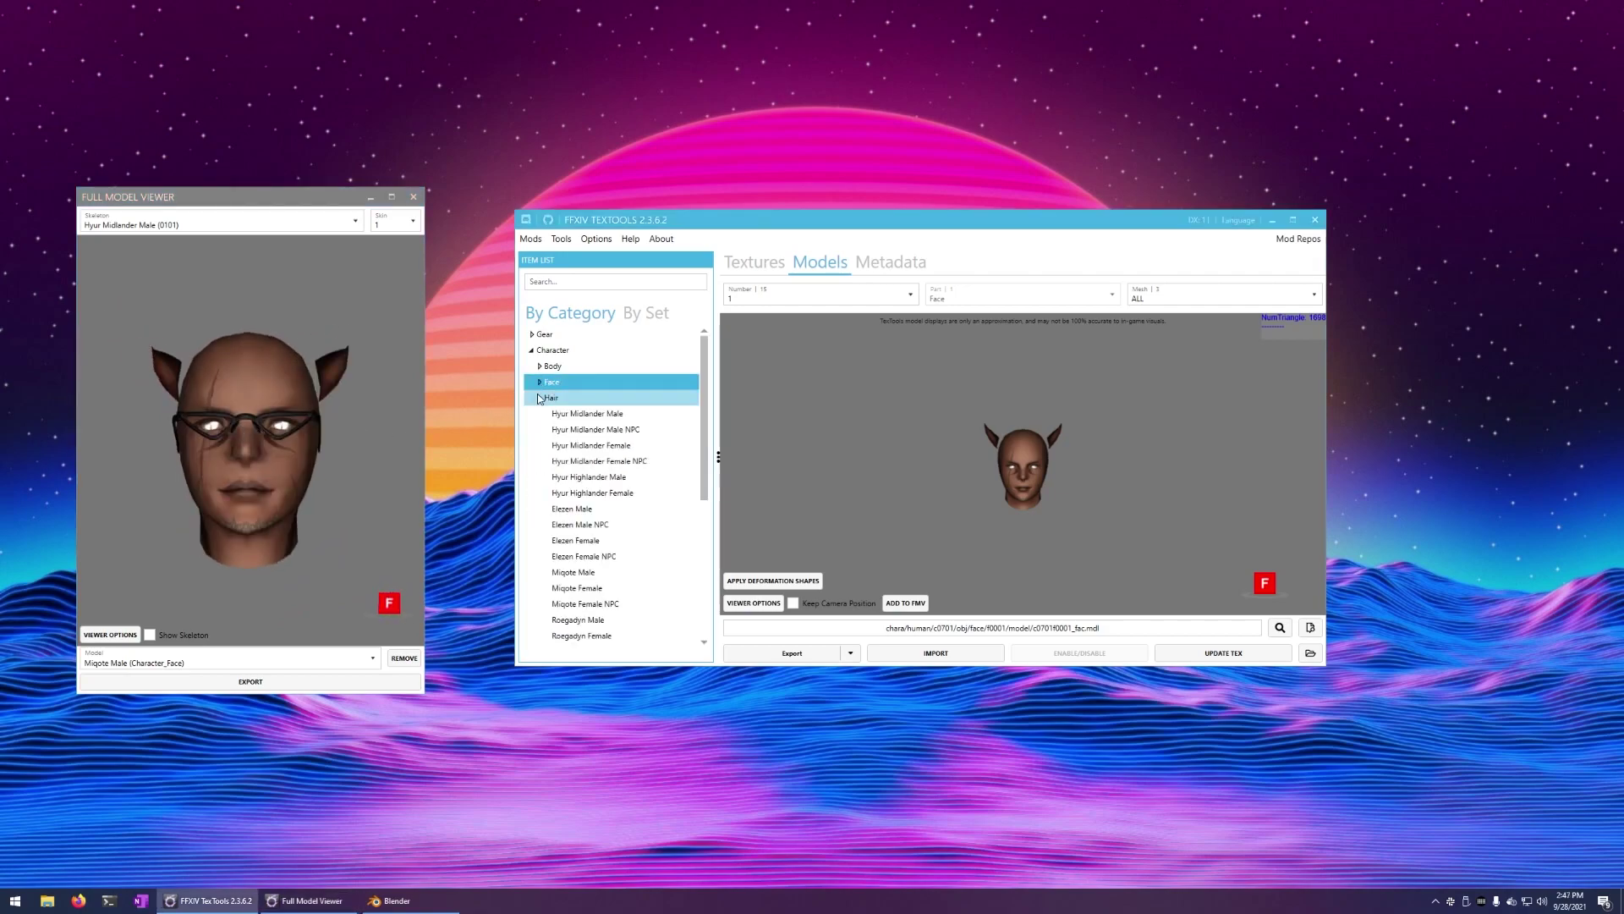
left_click(607, 573)
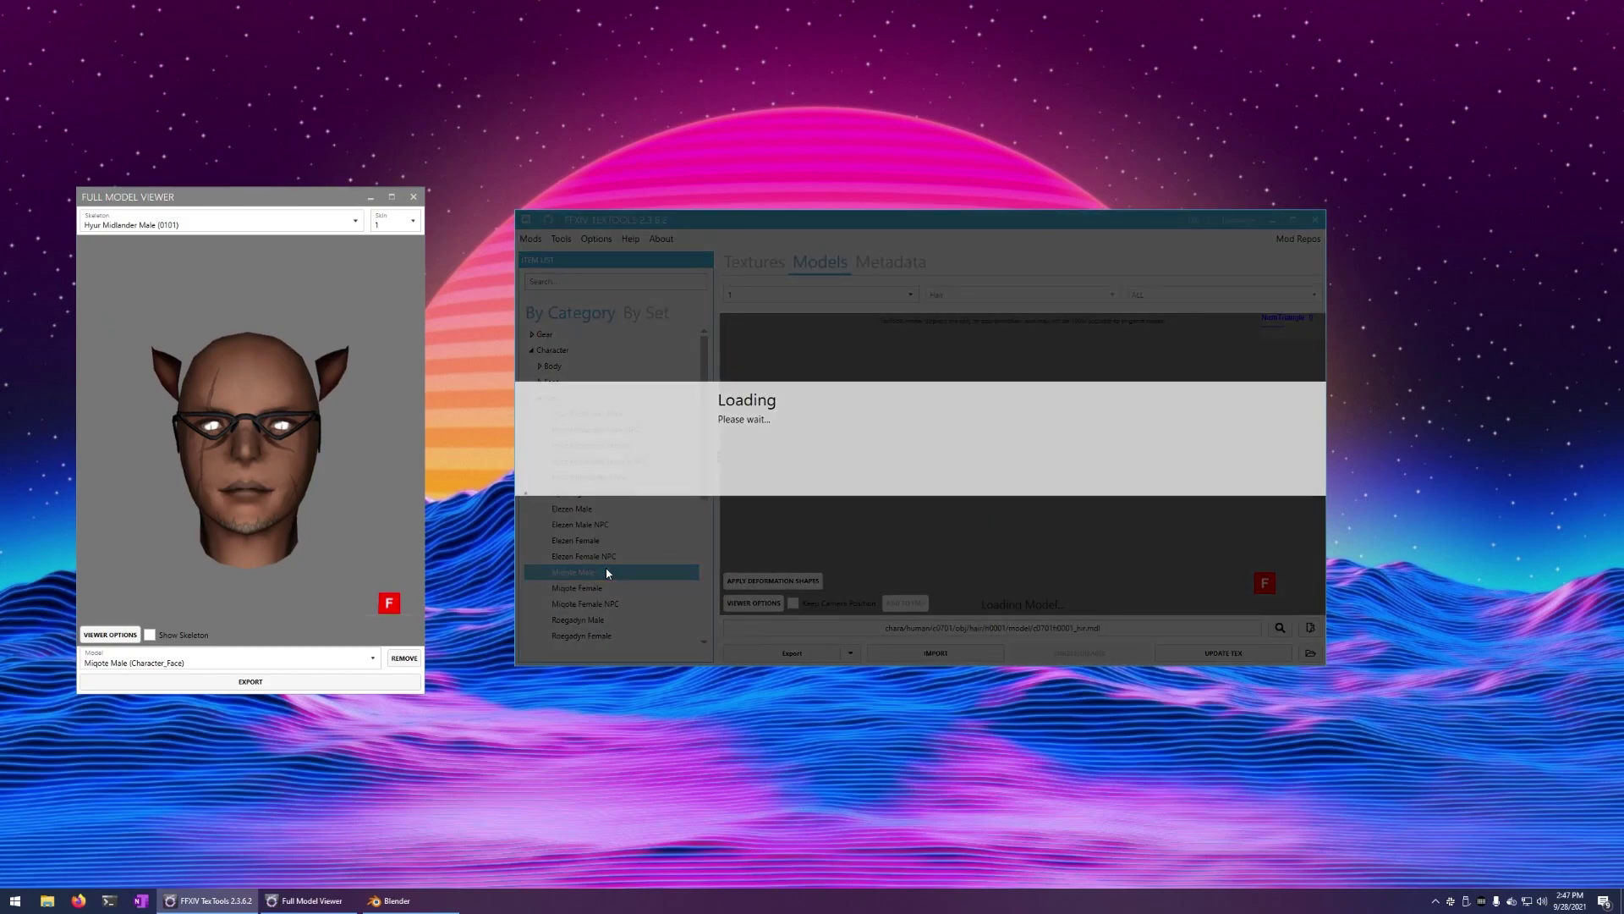
left_click(910, 294)
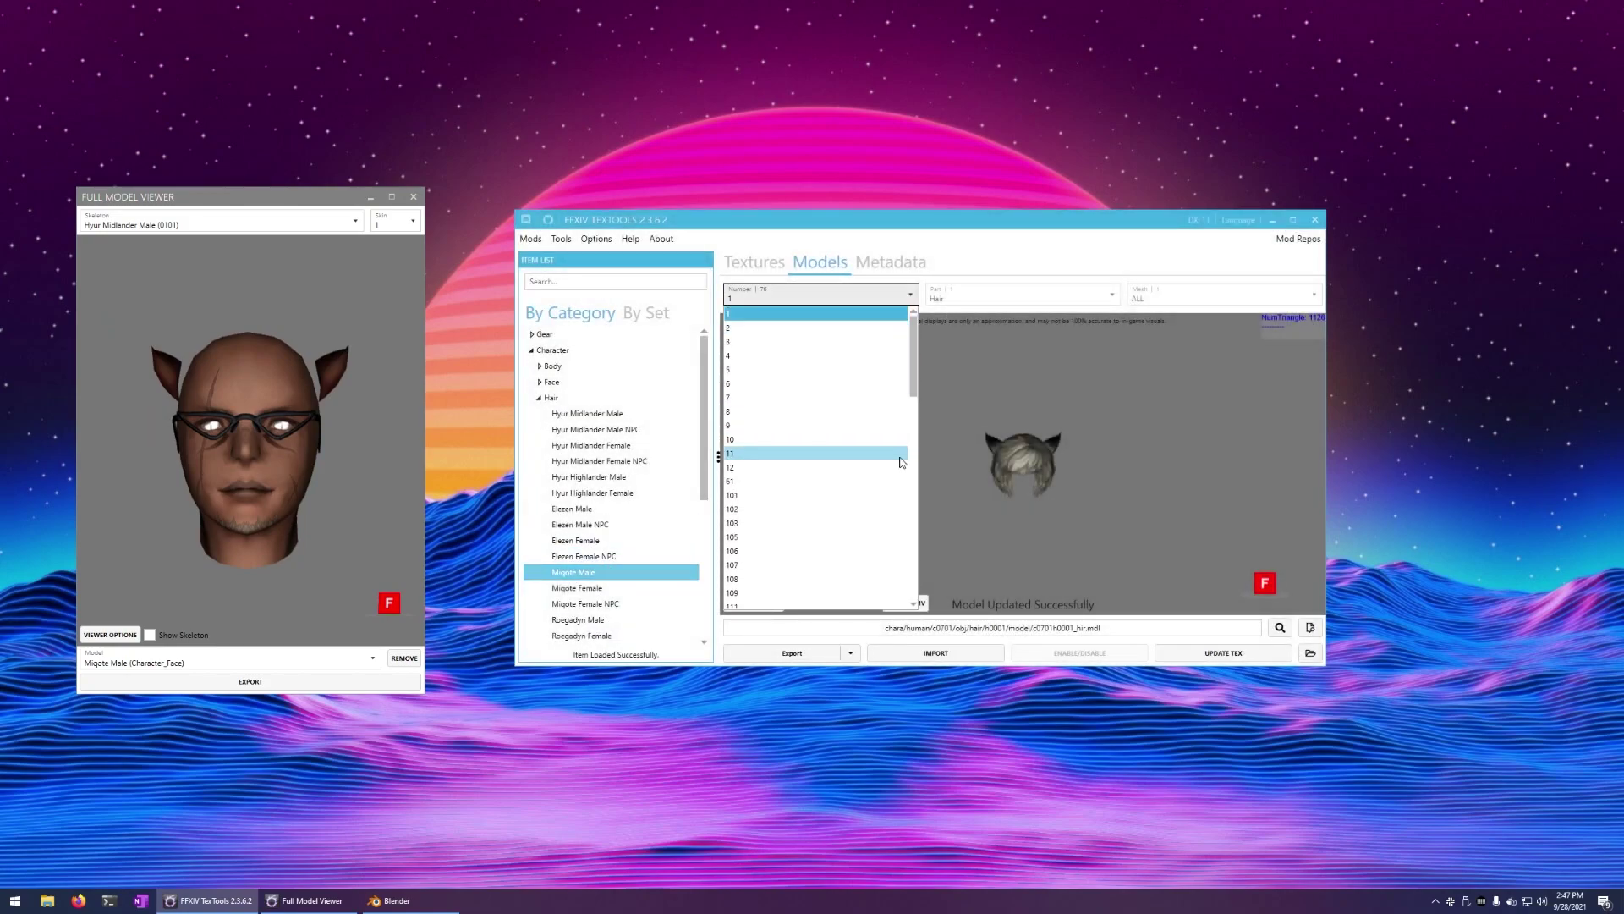
scroll(860, 490, "down", 3)
left_click(861, 492)
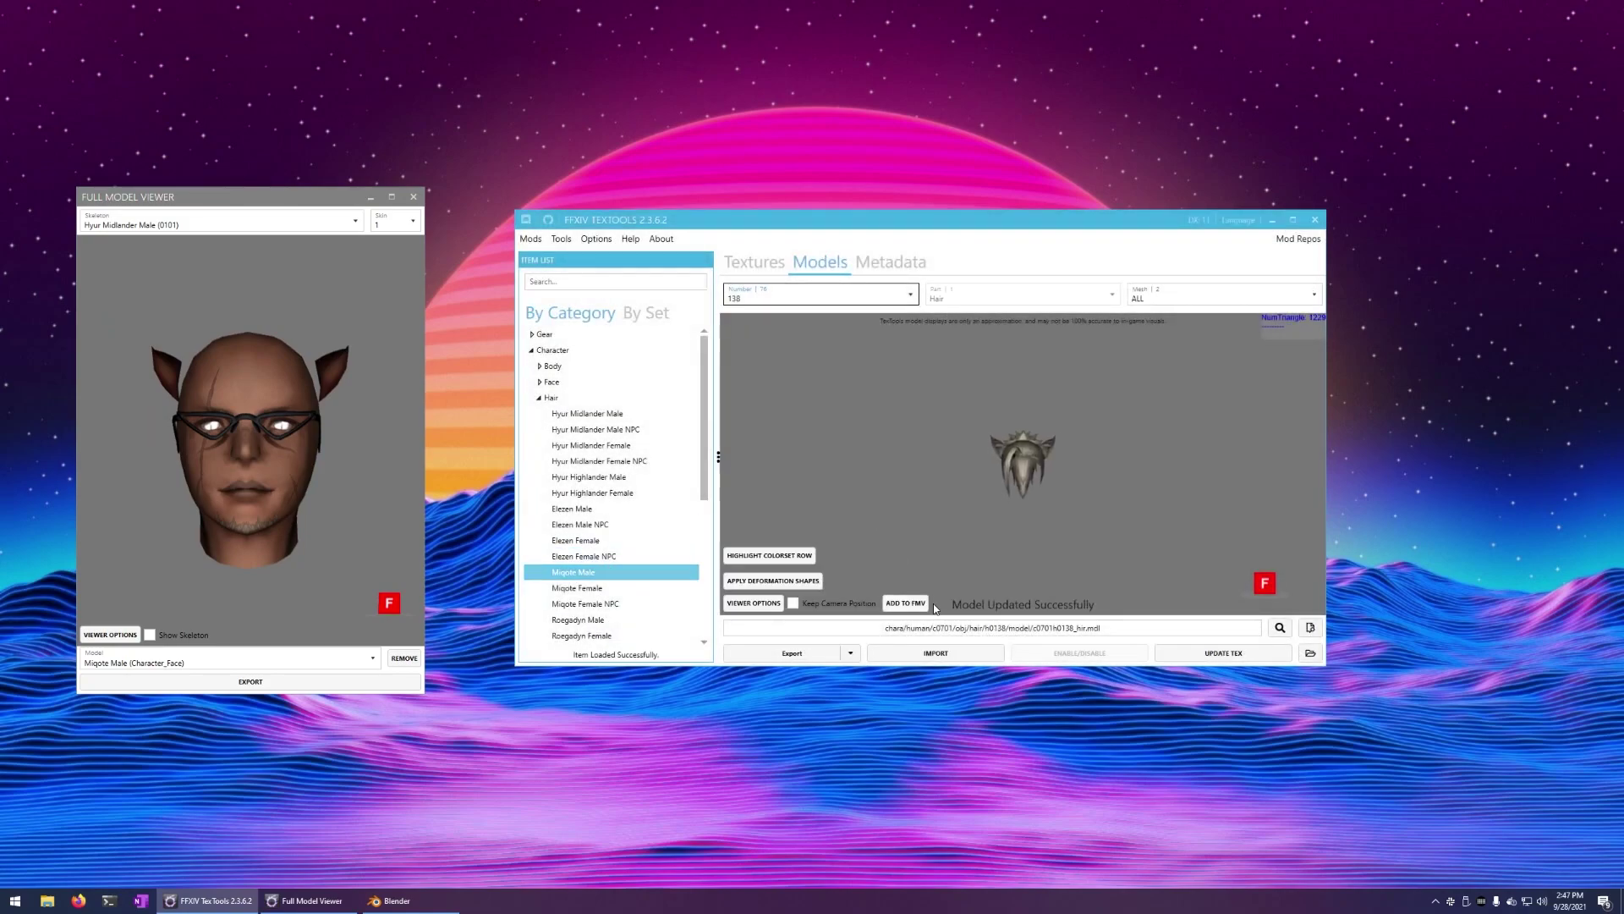
left_click(917, 603)
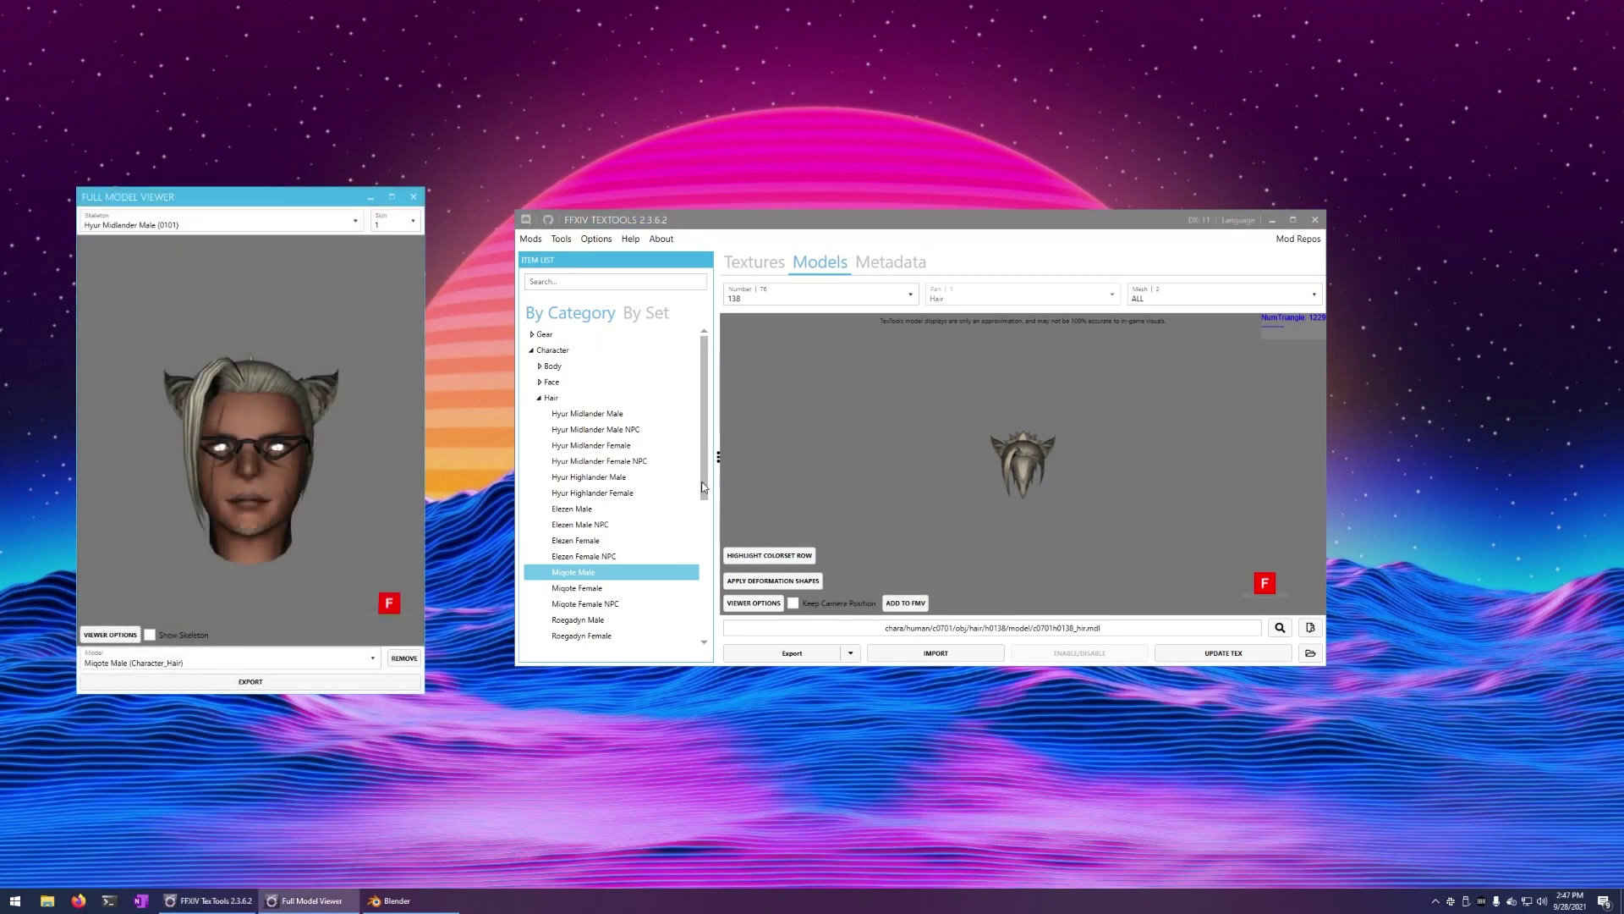
Step: Collapse the Hair category and expand the Body models list
left_click(554, 399)
left_click(540, 398)
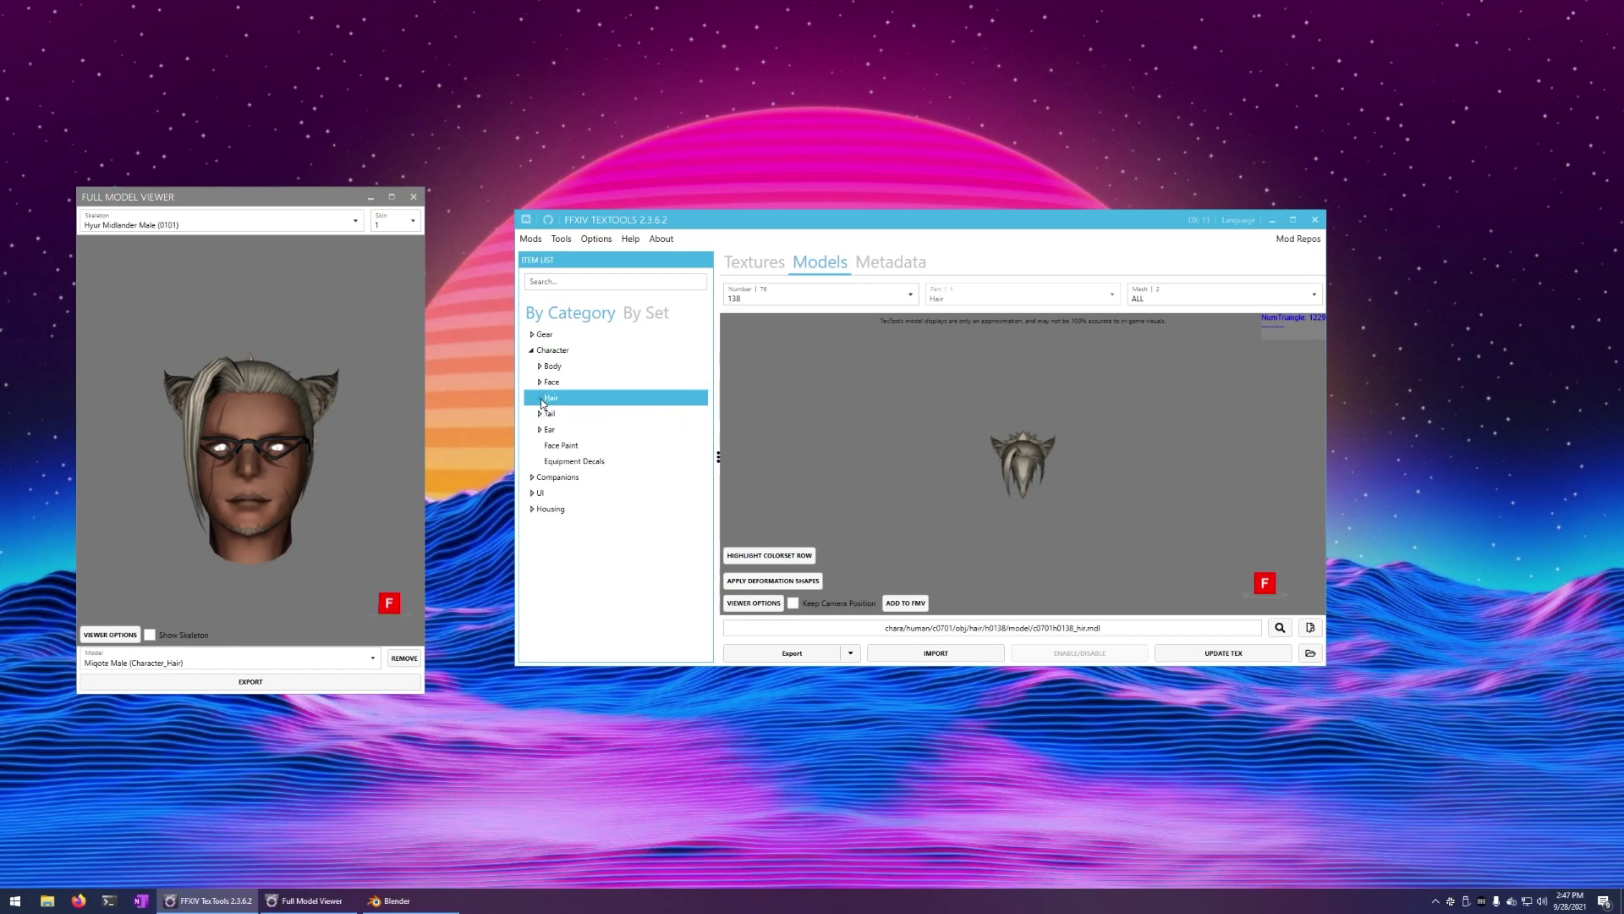
double_click(558, 366)
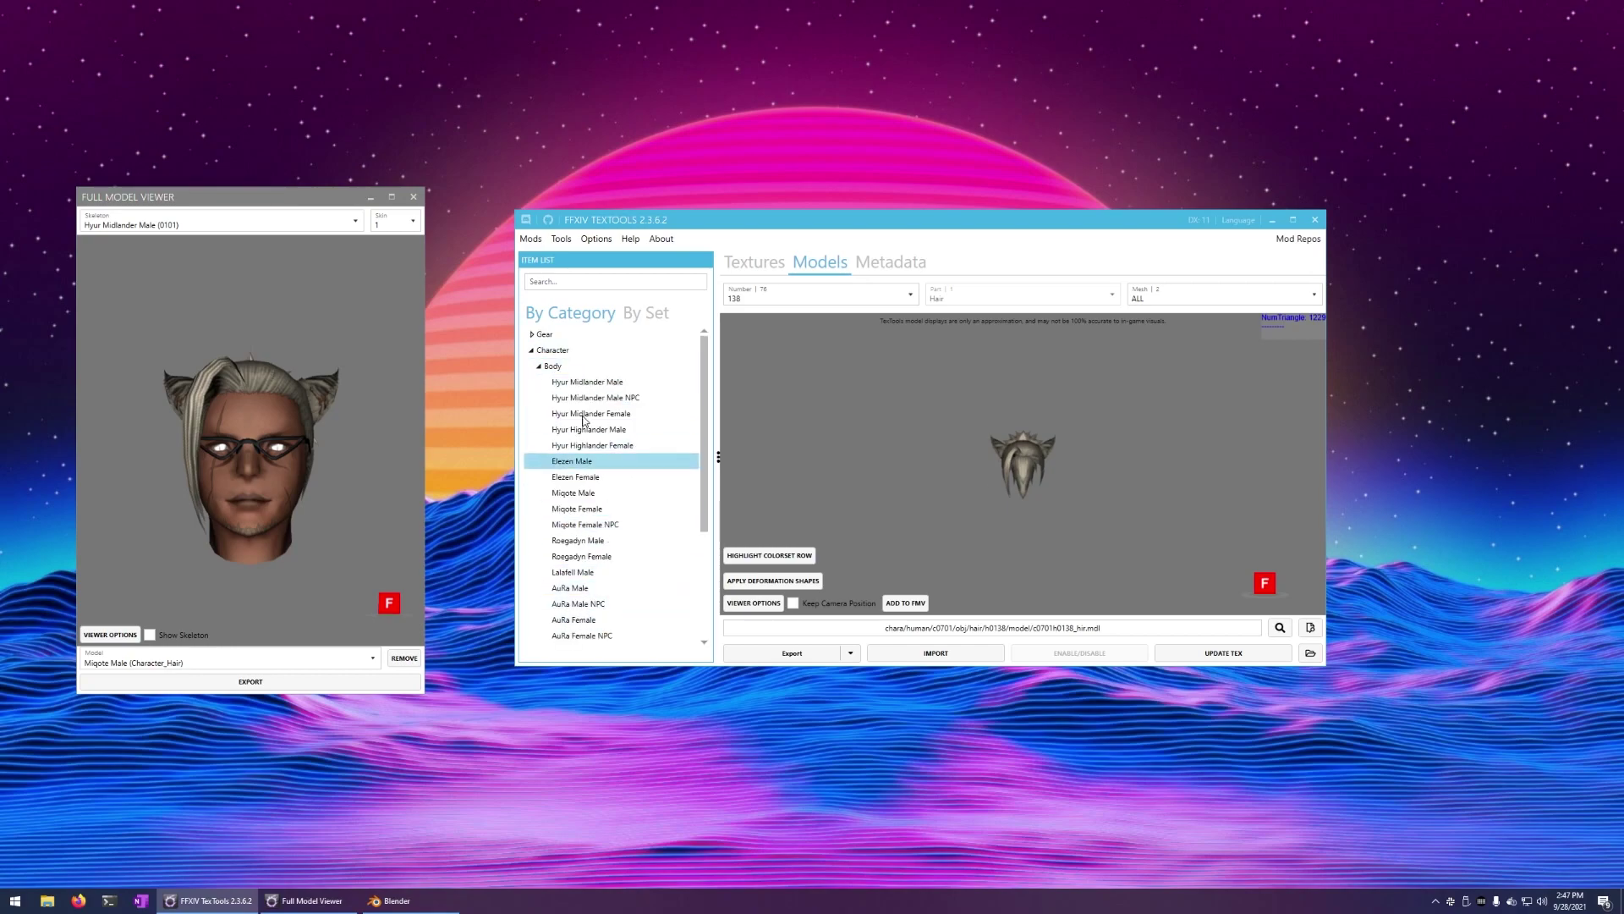
Step: Add the Aetherial Steel Chainmail from Gear > Body to the Full Model Viewer
left_click(540, 367)
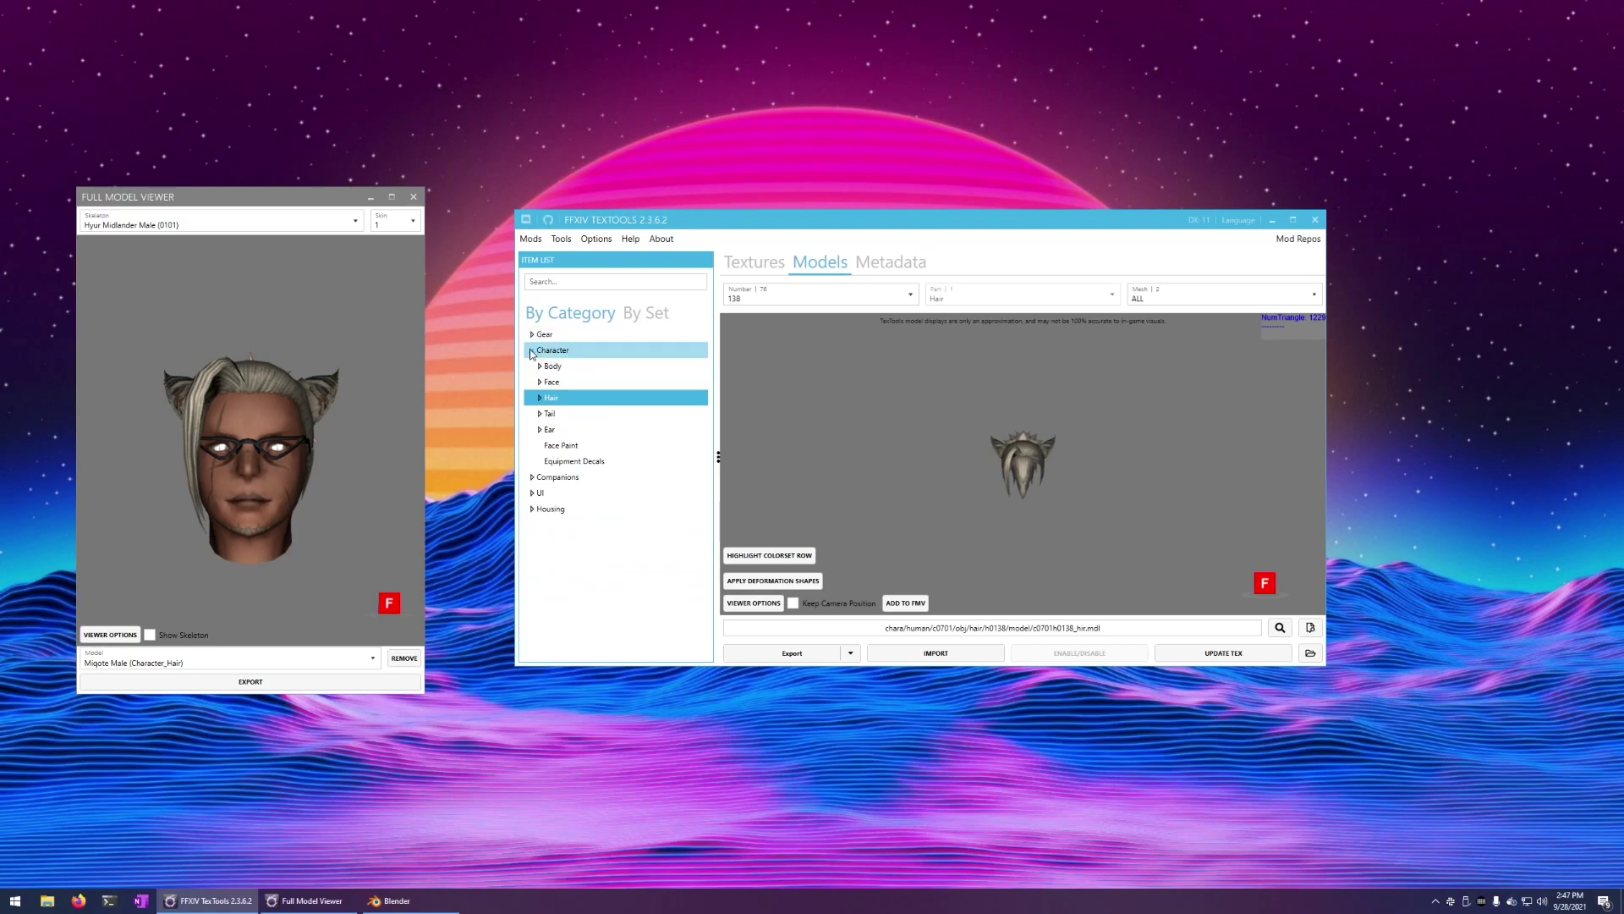
double_click(534, 337)
double_click(553, 366)
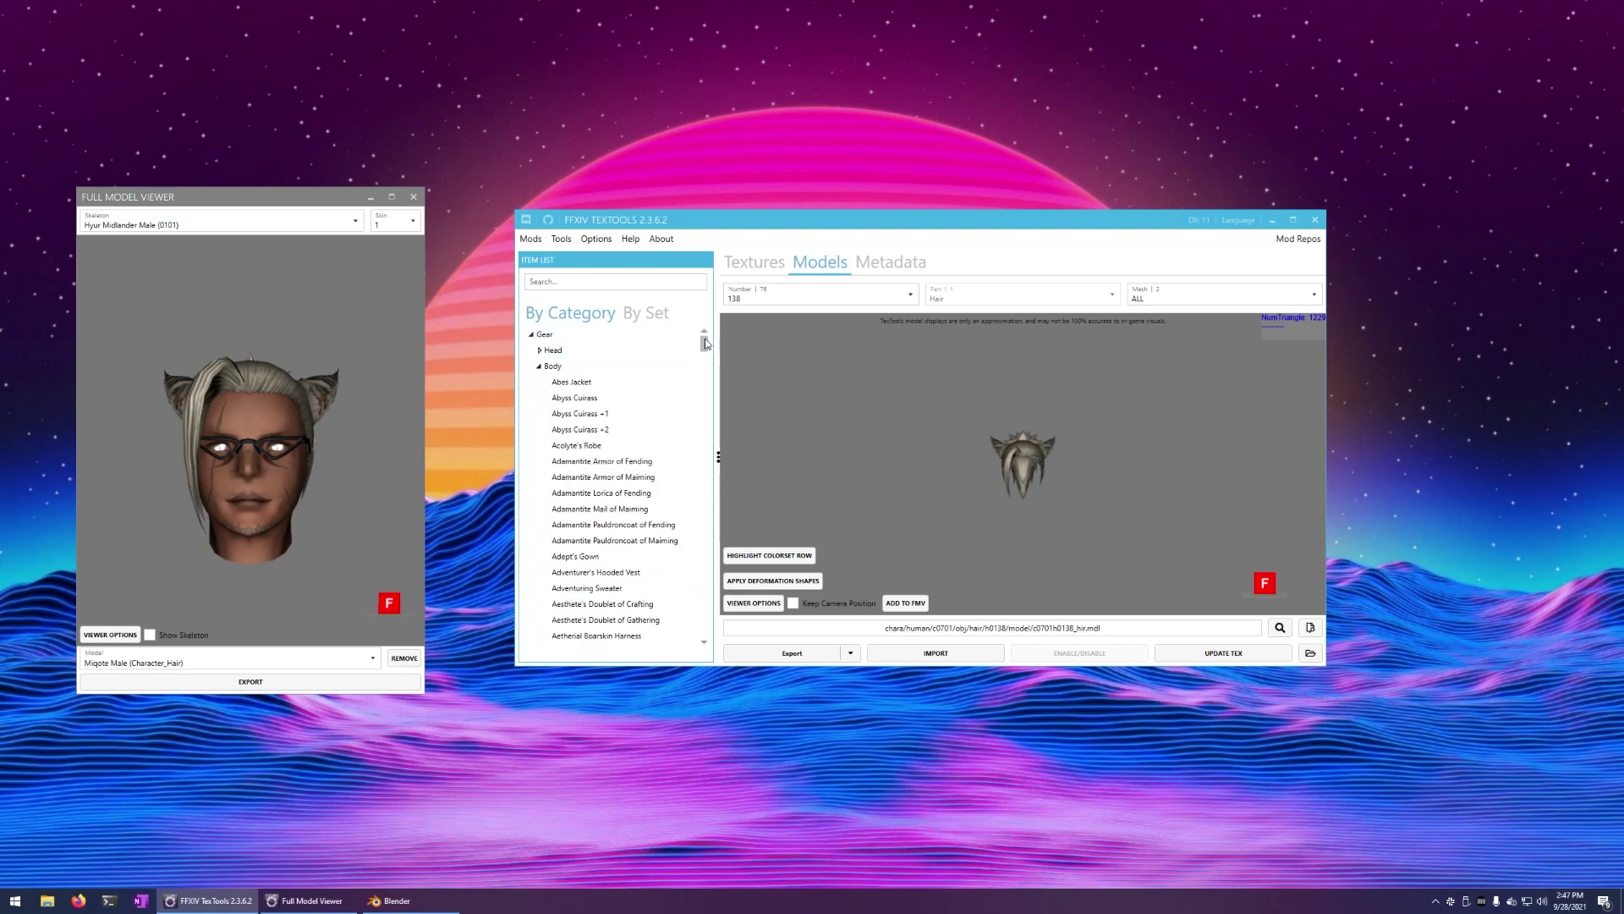
left_click(571, 382)
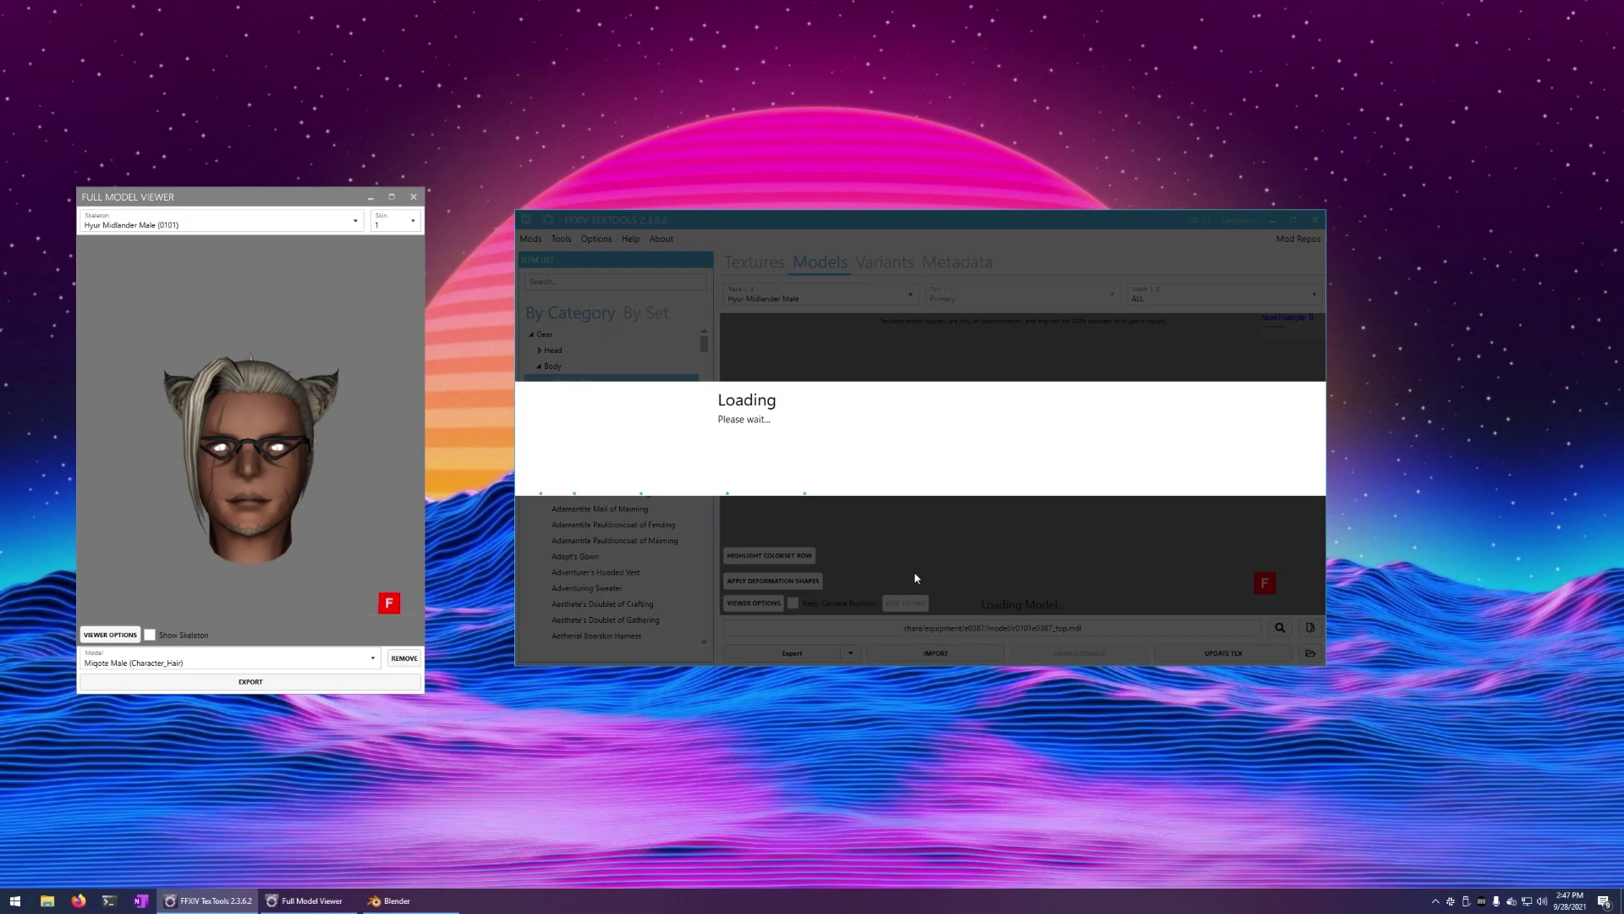
key("Down")
key("Down")
key("Down")
key("Down")
key("Down")
key("Down")
key("Down")
key("Down")
key("Down")
key("Down")
key("Down")
key("Down")
key("Down")
key("Down")
key("Down")
key("Down")
key("Down")
key("Down")
key("Down")
key("Down")
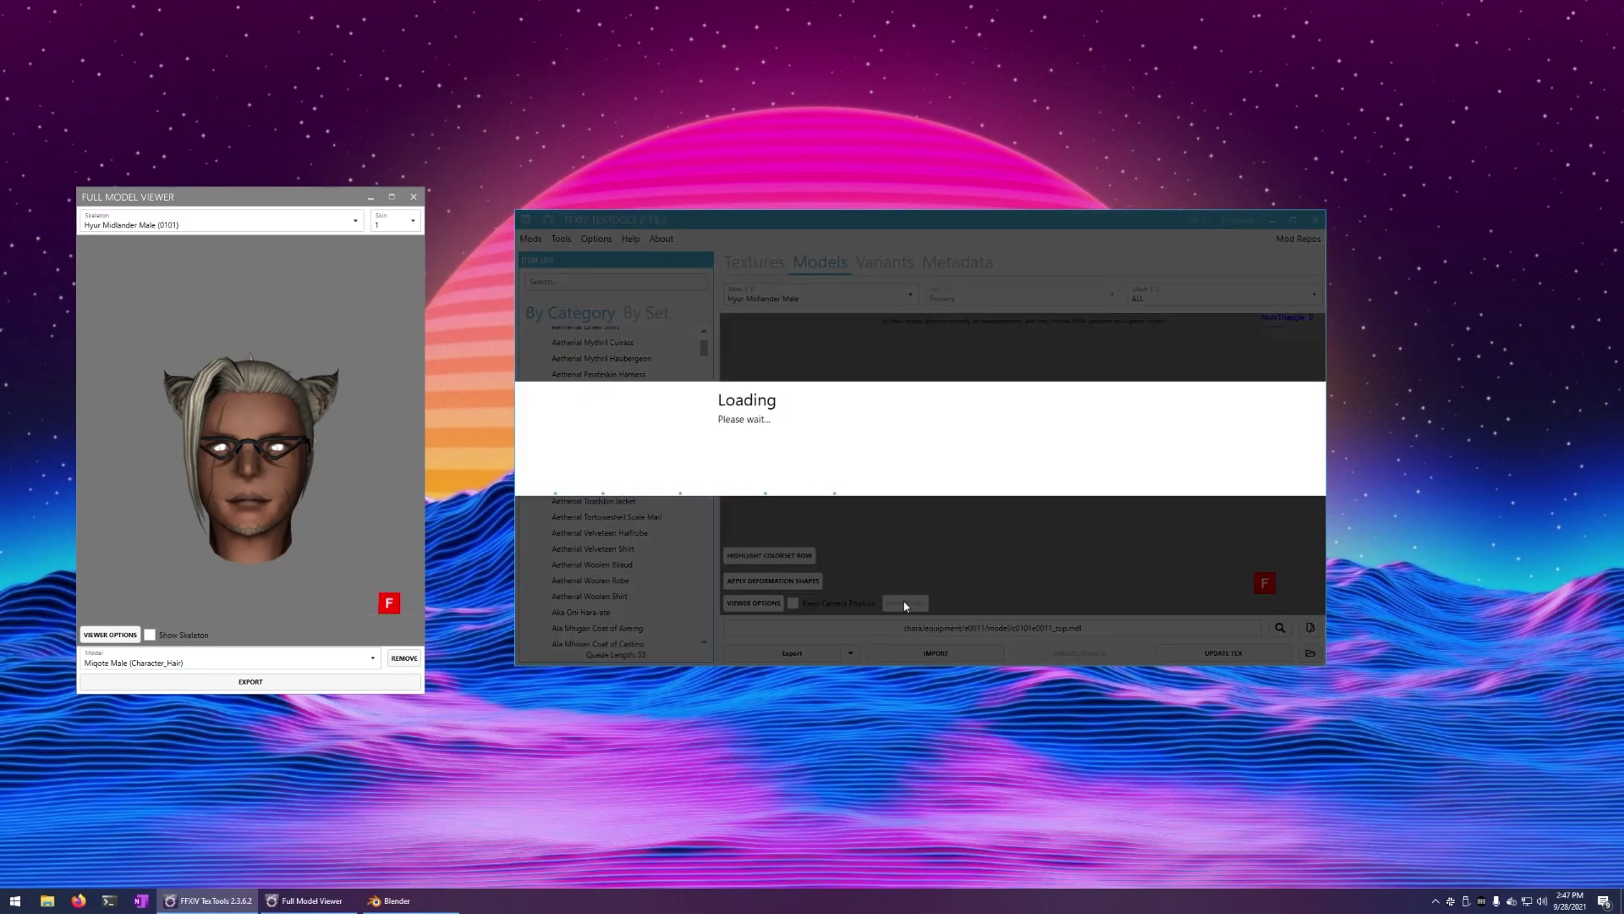
left_click(905, 603)
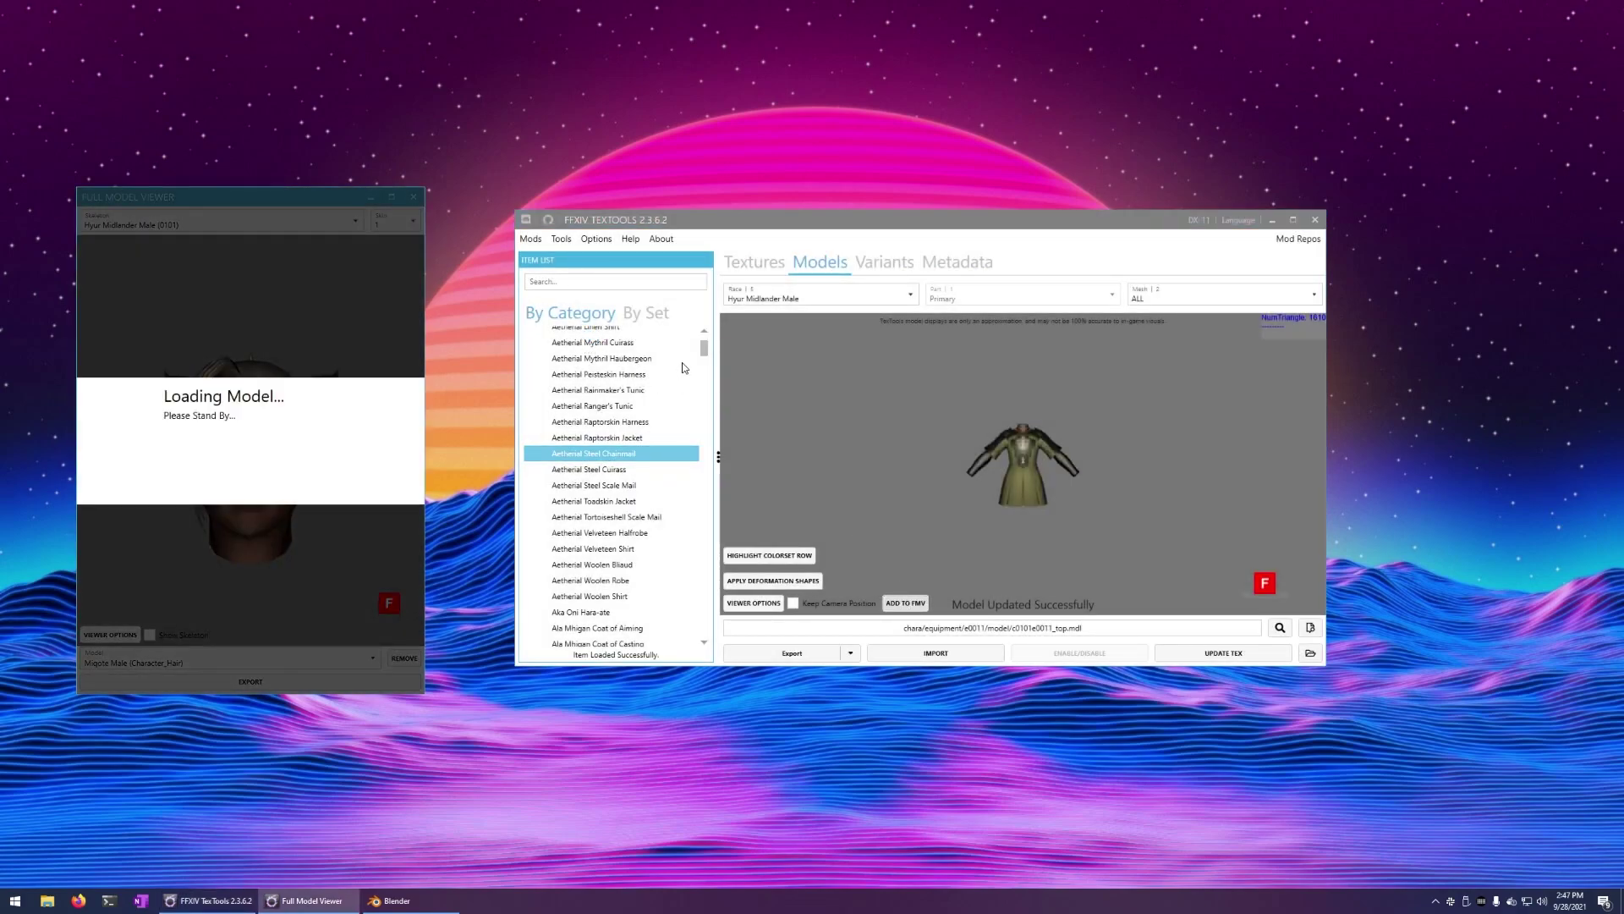
scroll(642, 373, "up", 10)
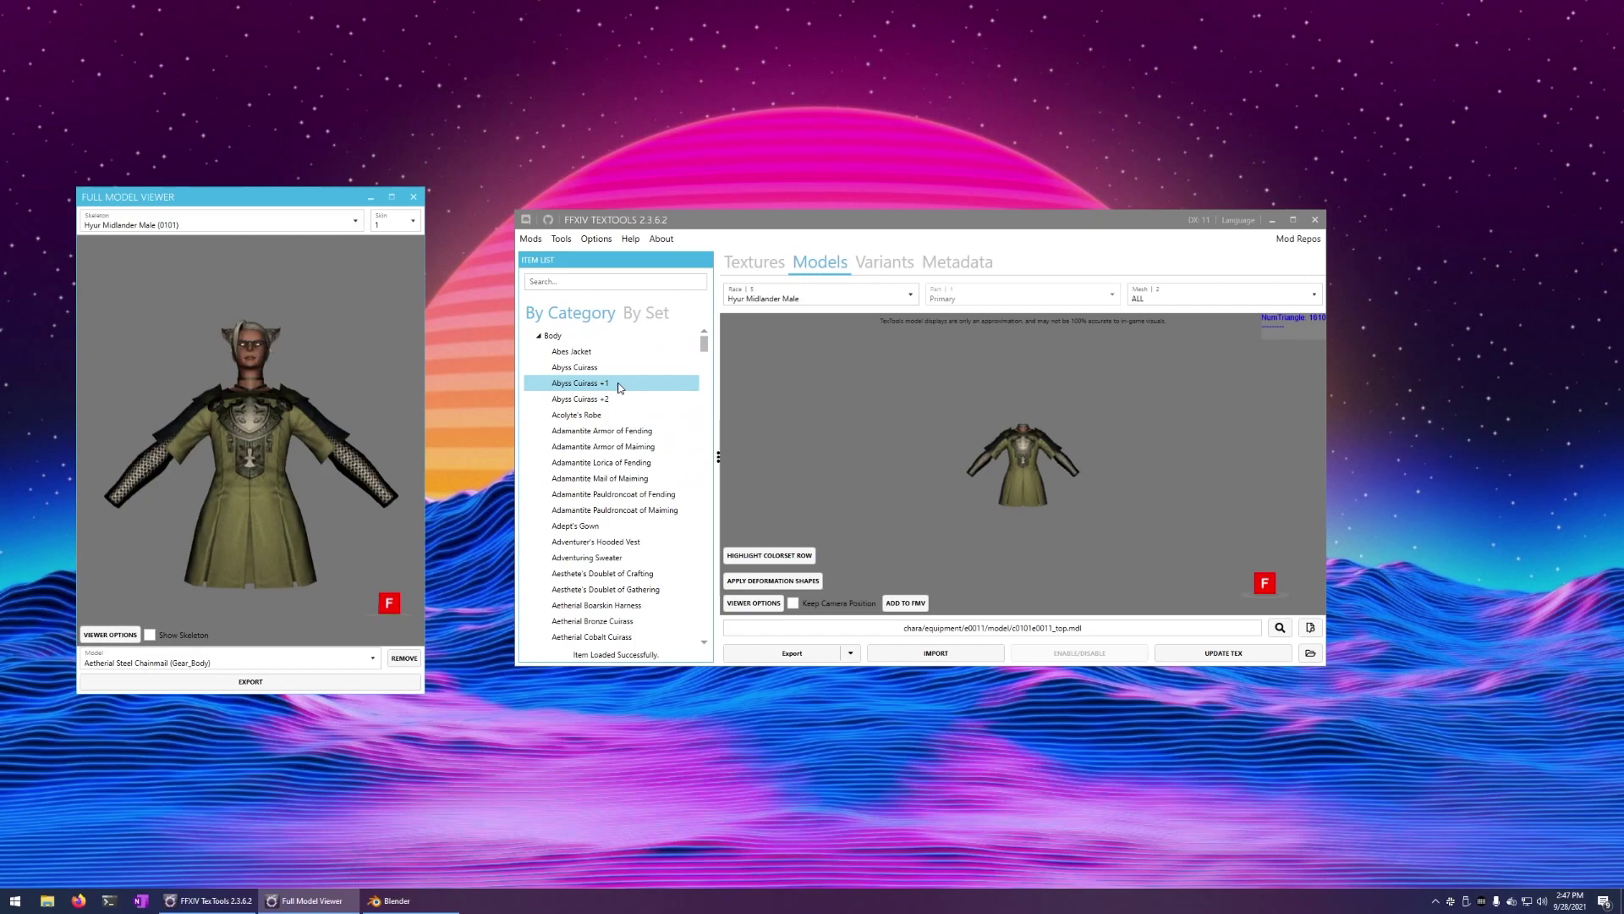
left_click(531, 364)
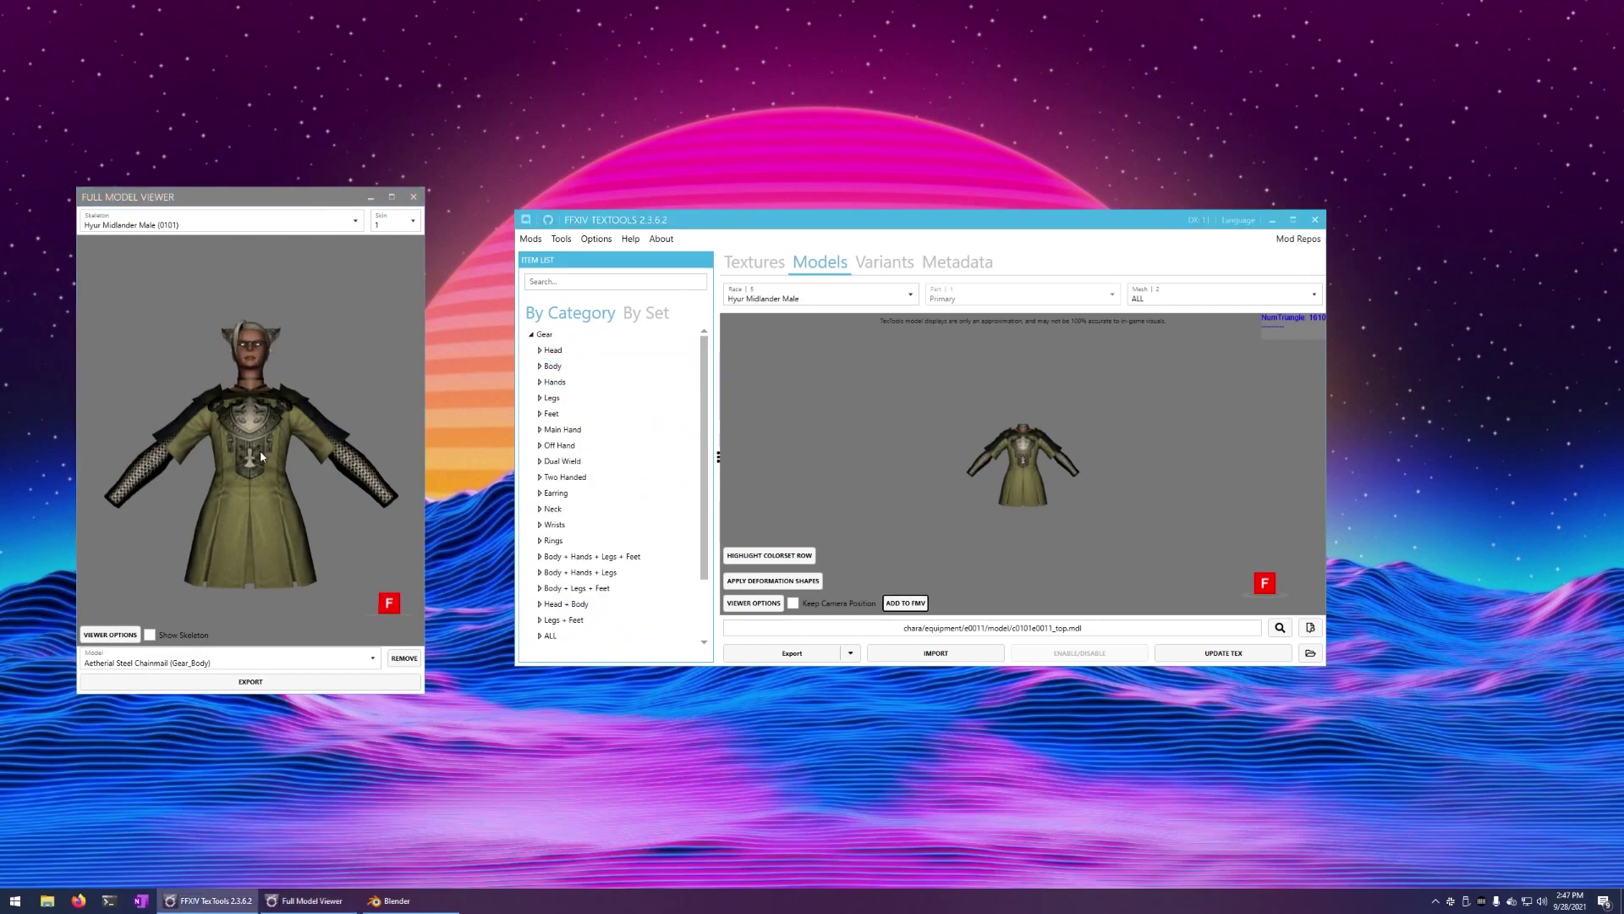
Step: Expand the Hands category and browse the glove list
left_click(539, 382)
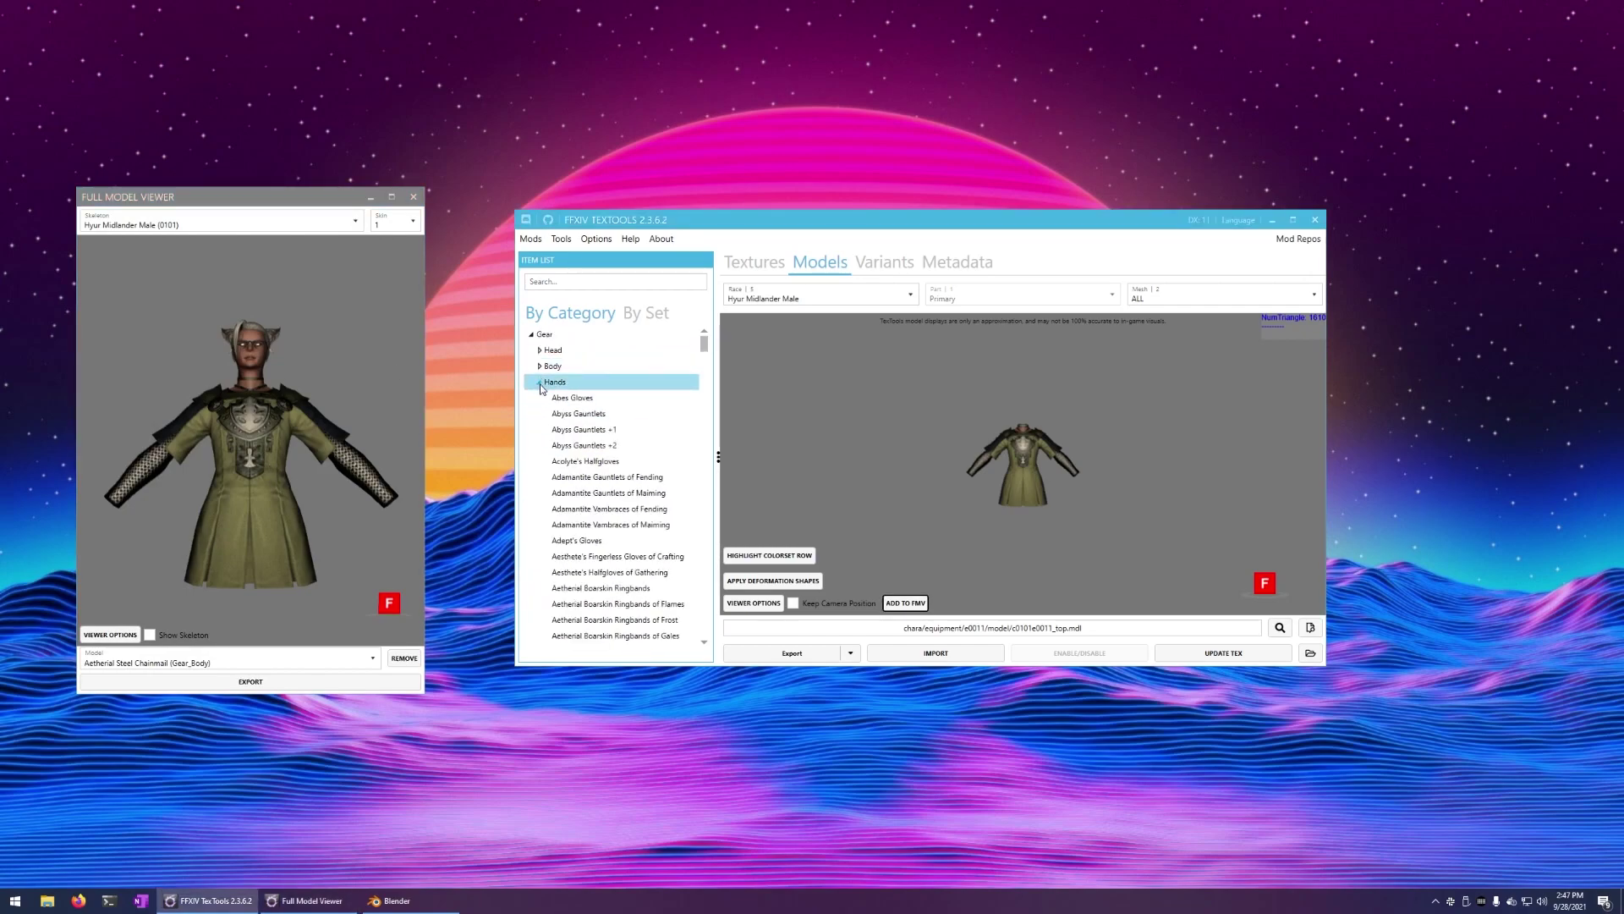
left_click_drag(707, 347, 714, 456)
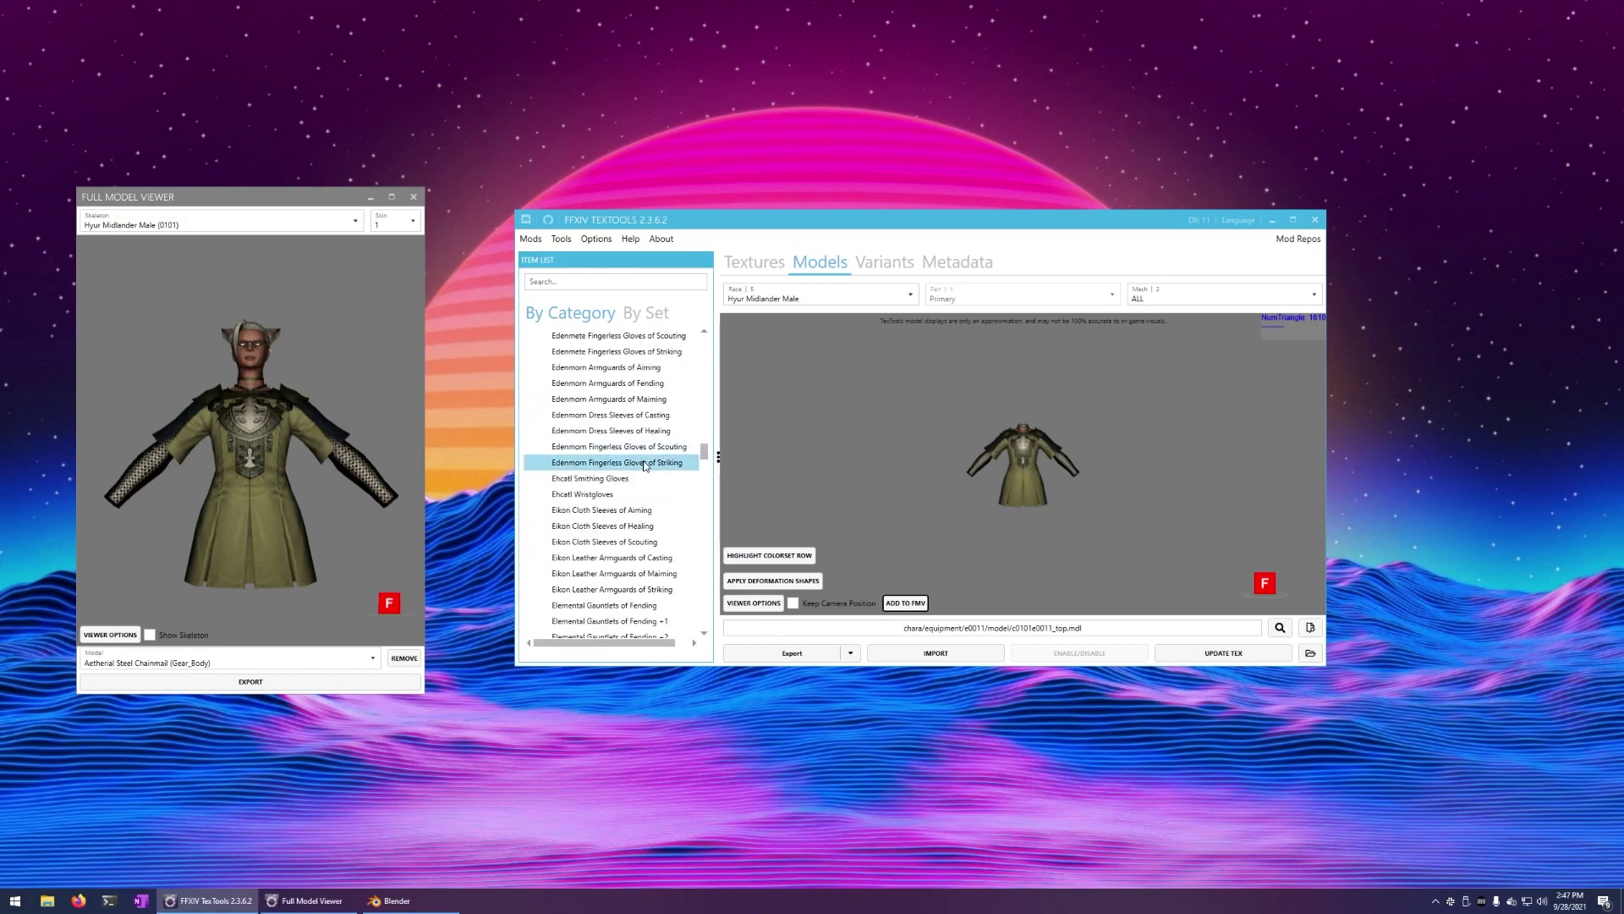
scroll(653, 432, "down", 7)
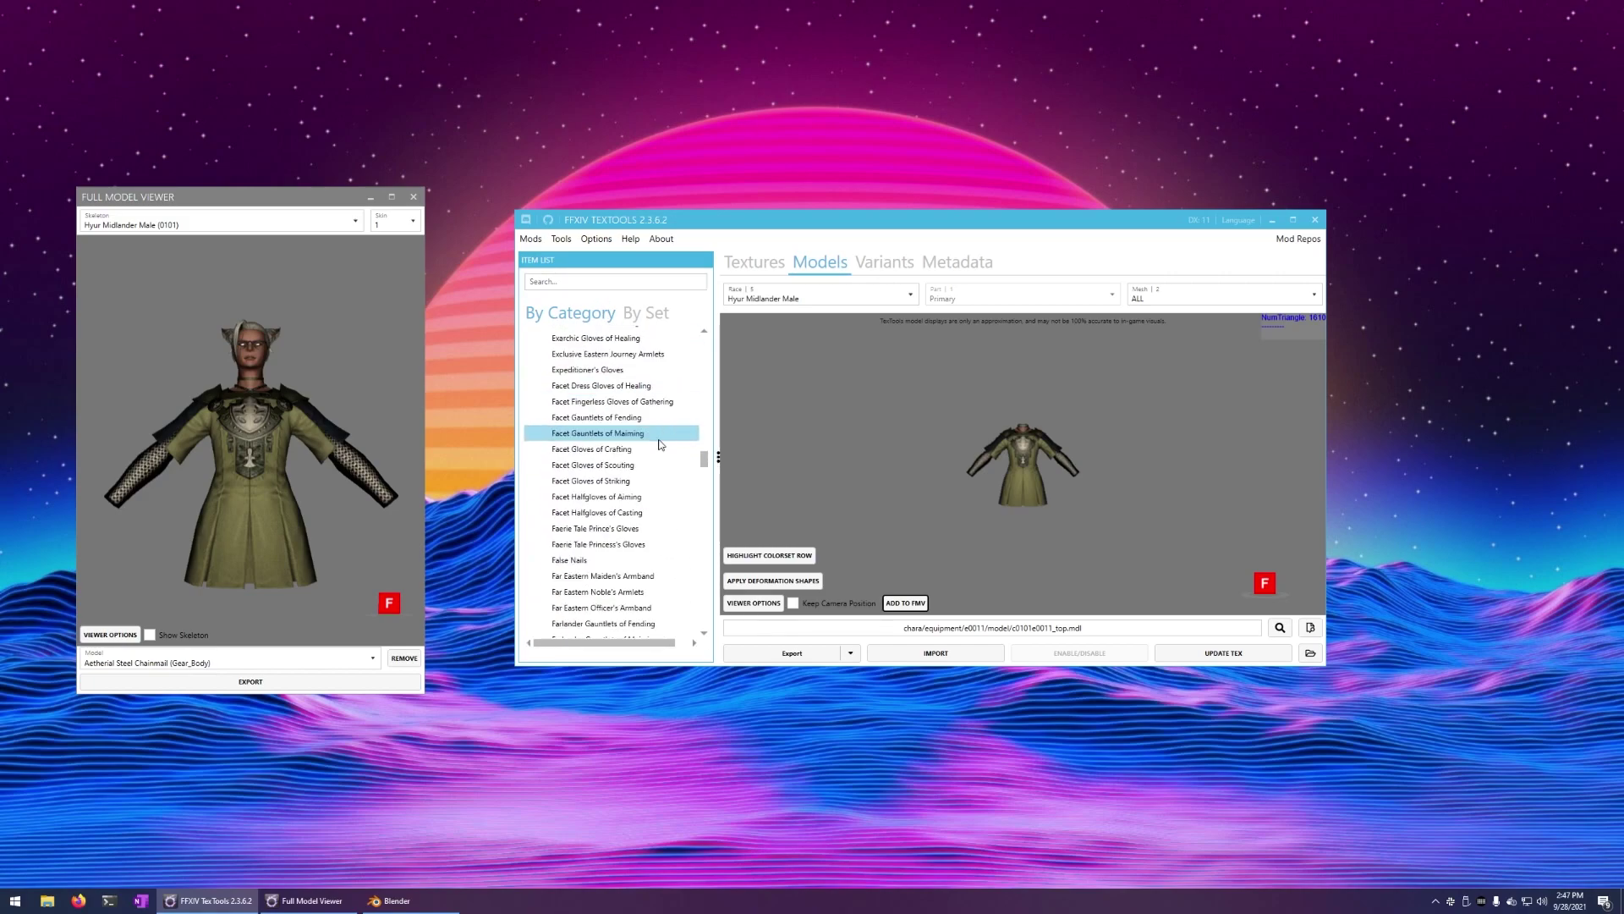
scroll(647, 430, "up", 4)
scroll(626, 424, "down", 6)
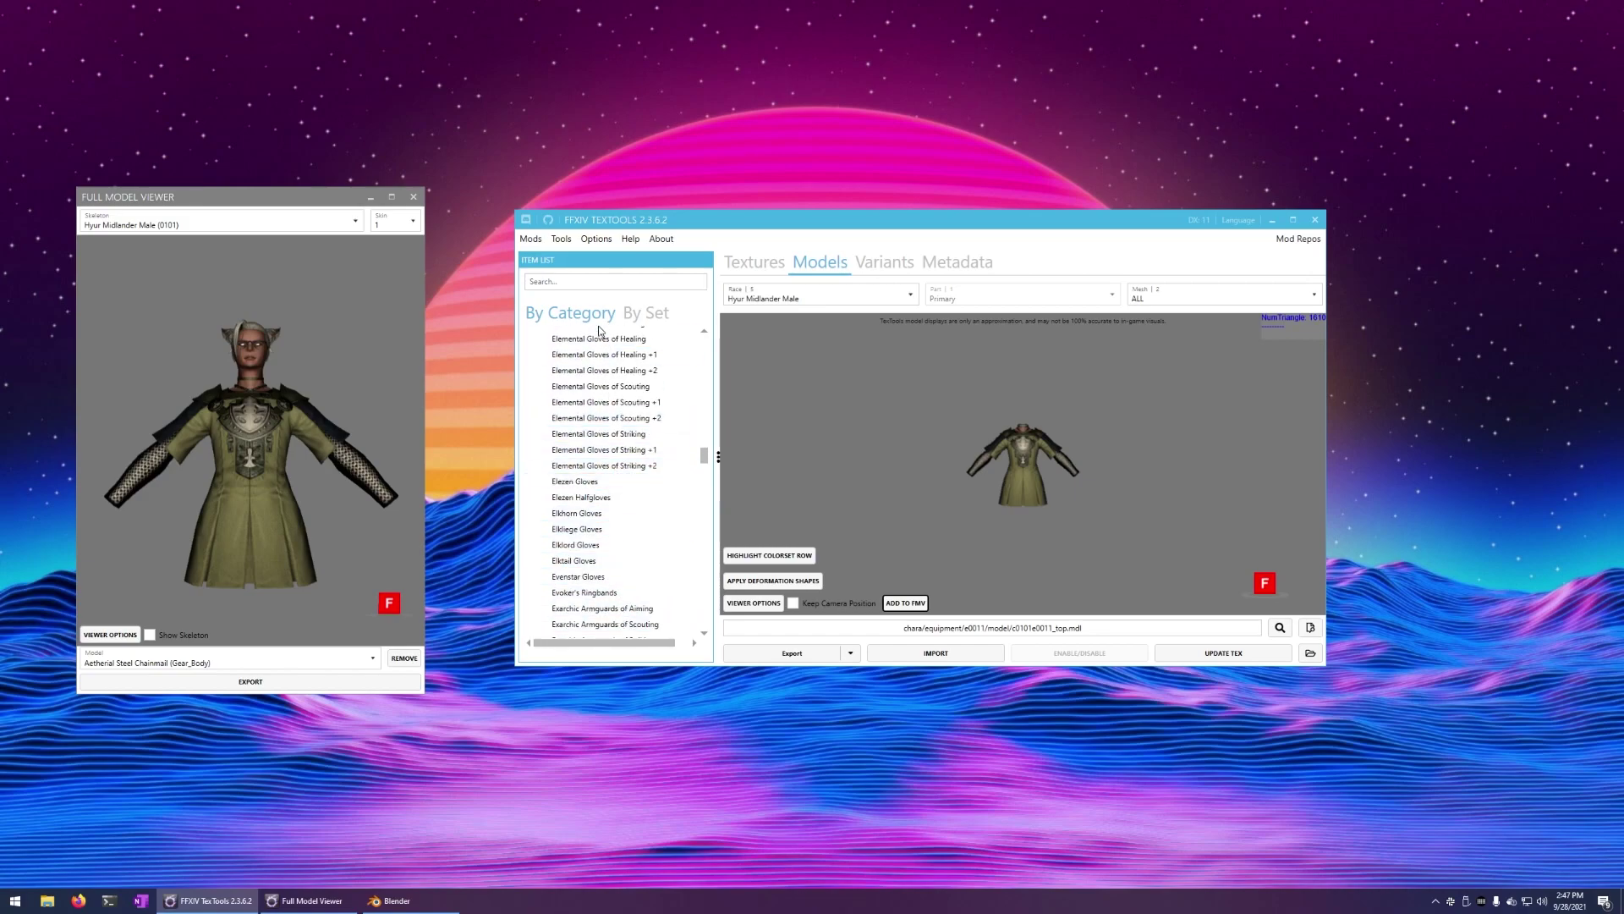
Step: Search 'Emperor', add The Emperor's New Gloves to the Full Model Viewer, then clear the search
left_click(613, 282)
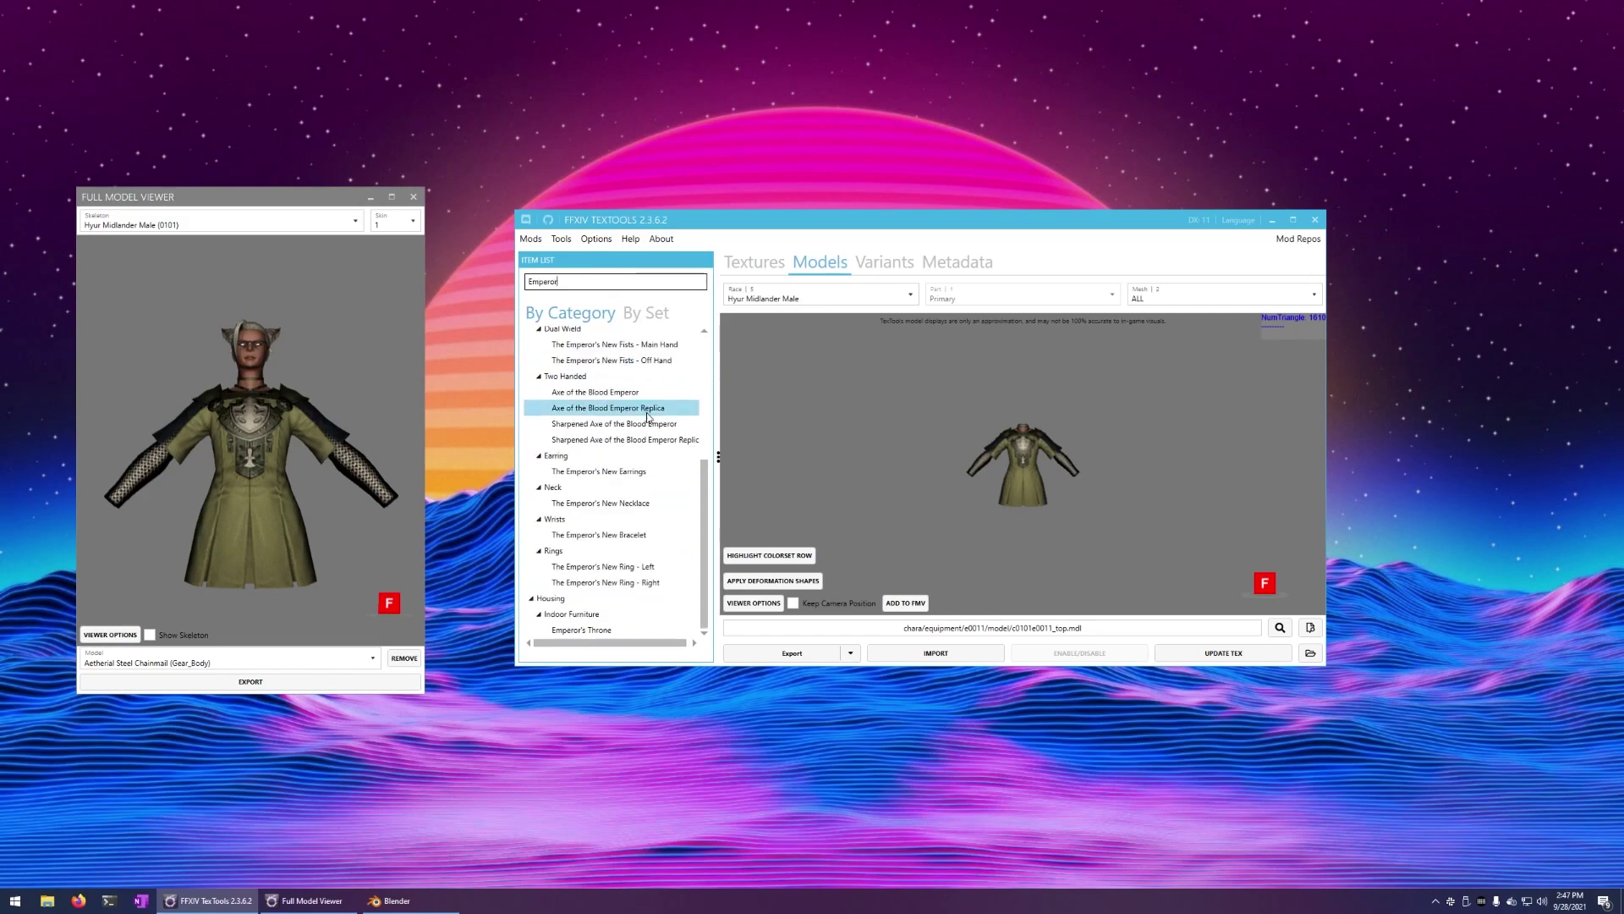
scroll(643, 474, "up", 3)
left_click(600, 369)
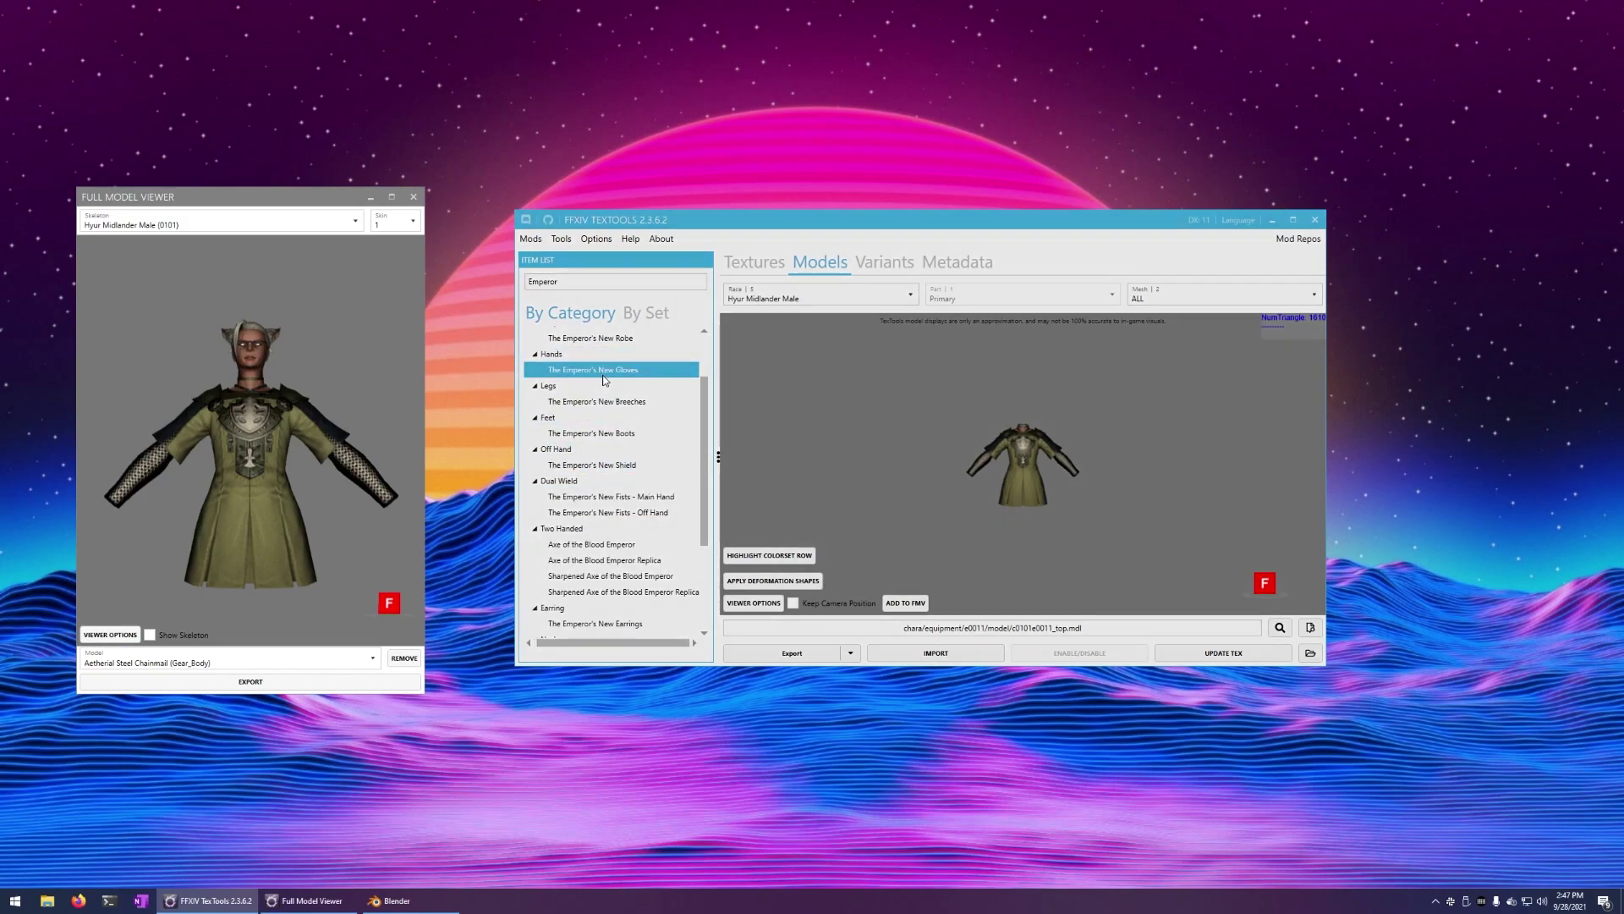
left_click(905, 602)
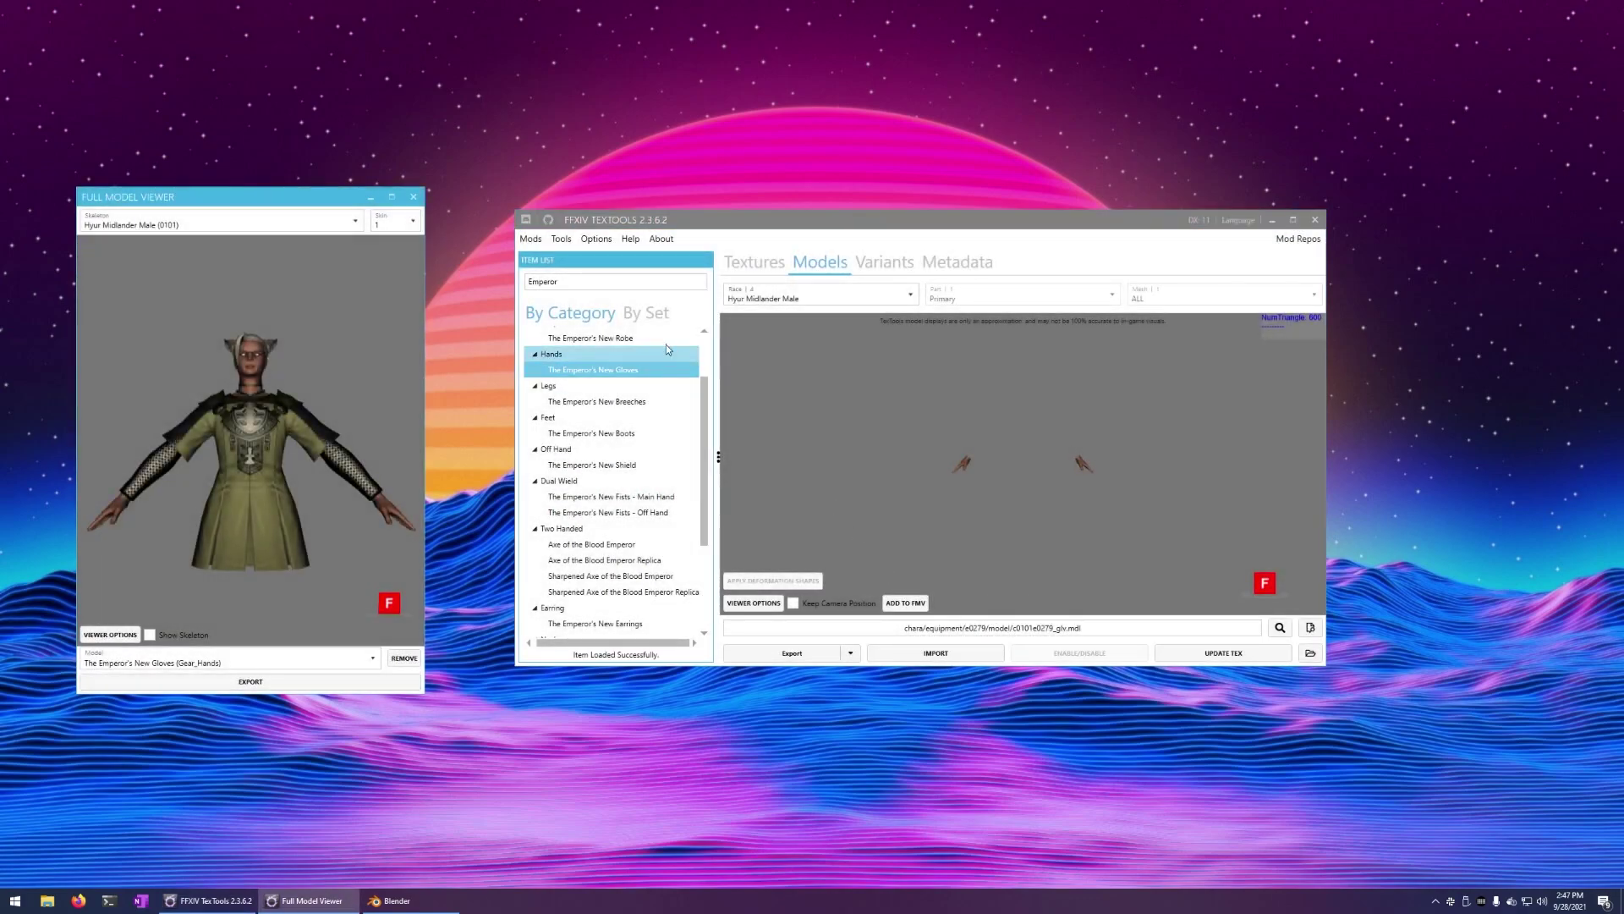
left_click(602, 280)
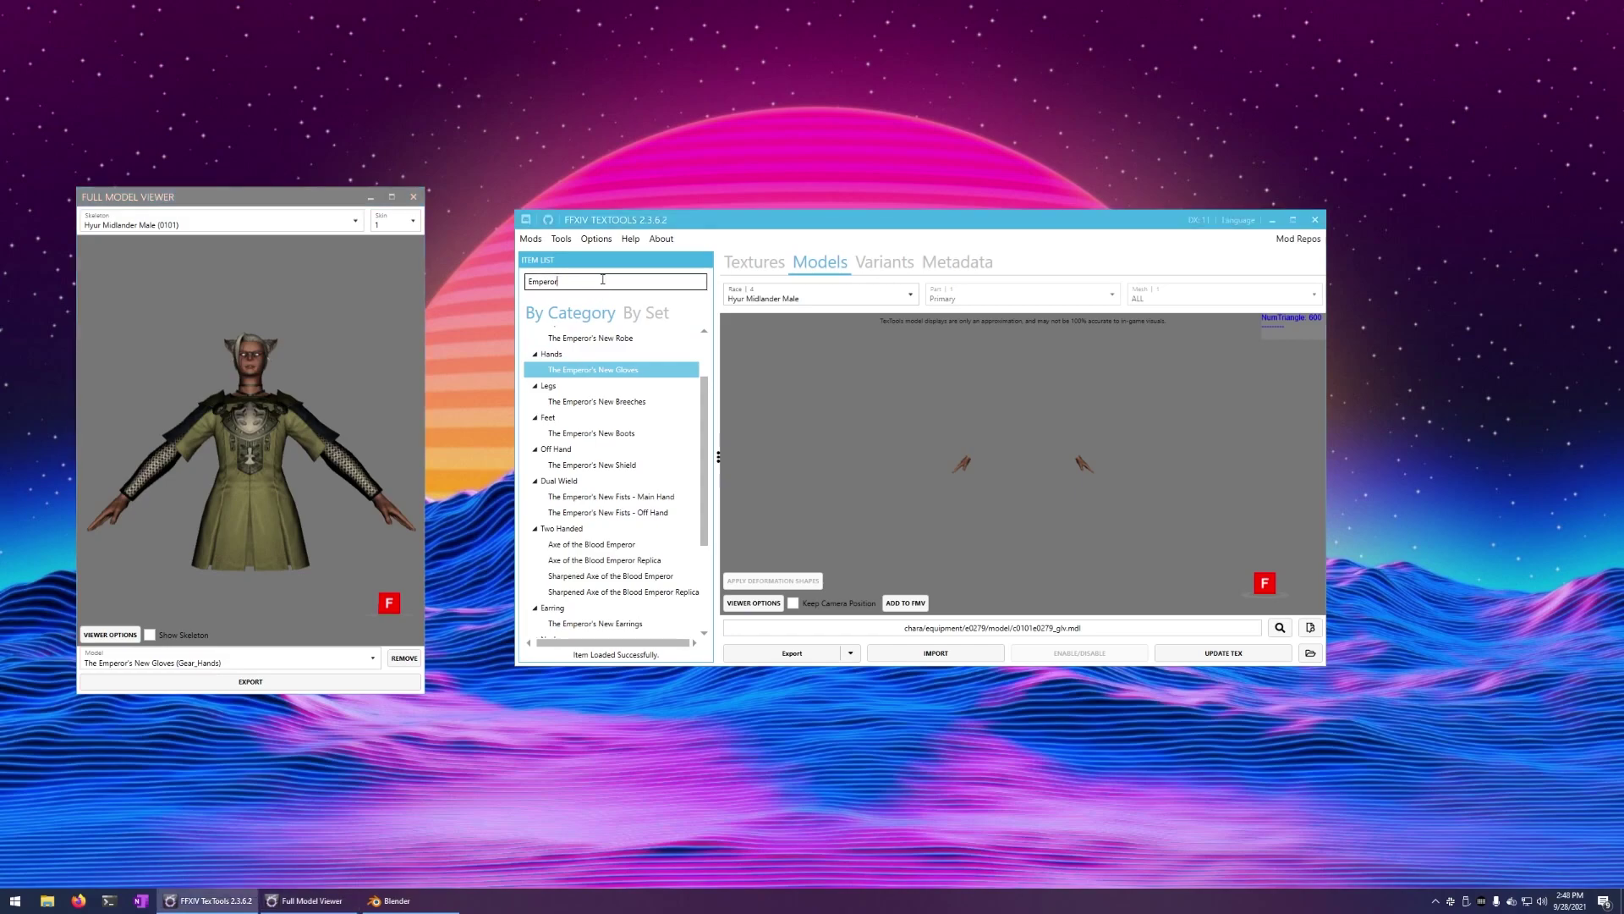
key("BackSpace")
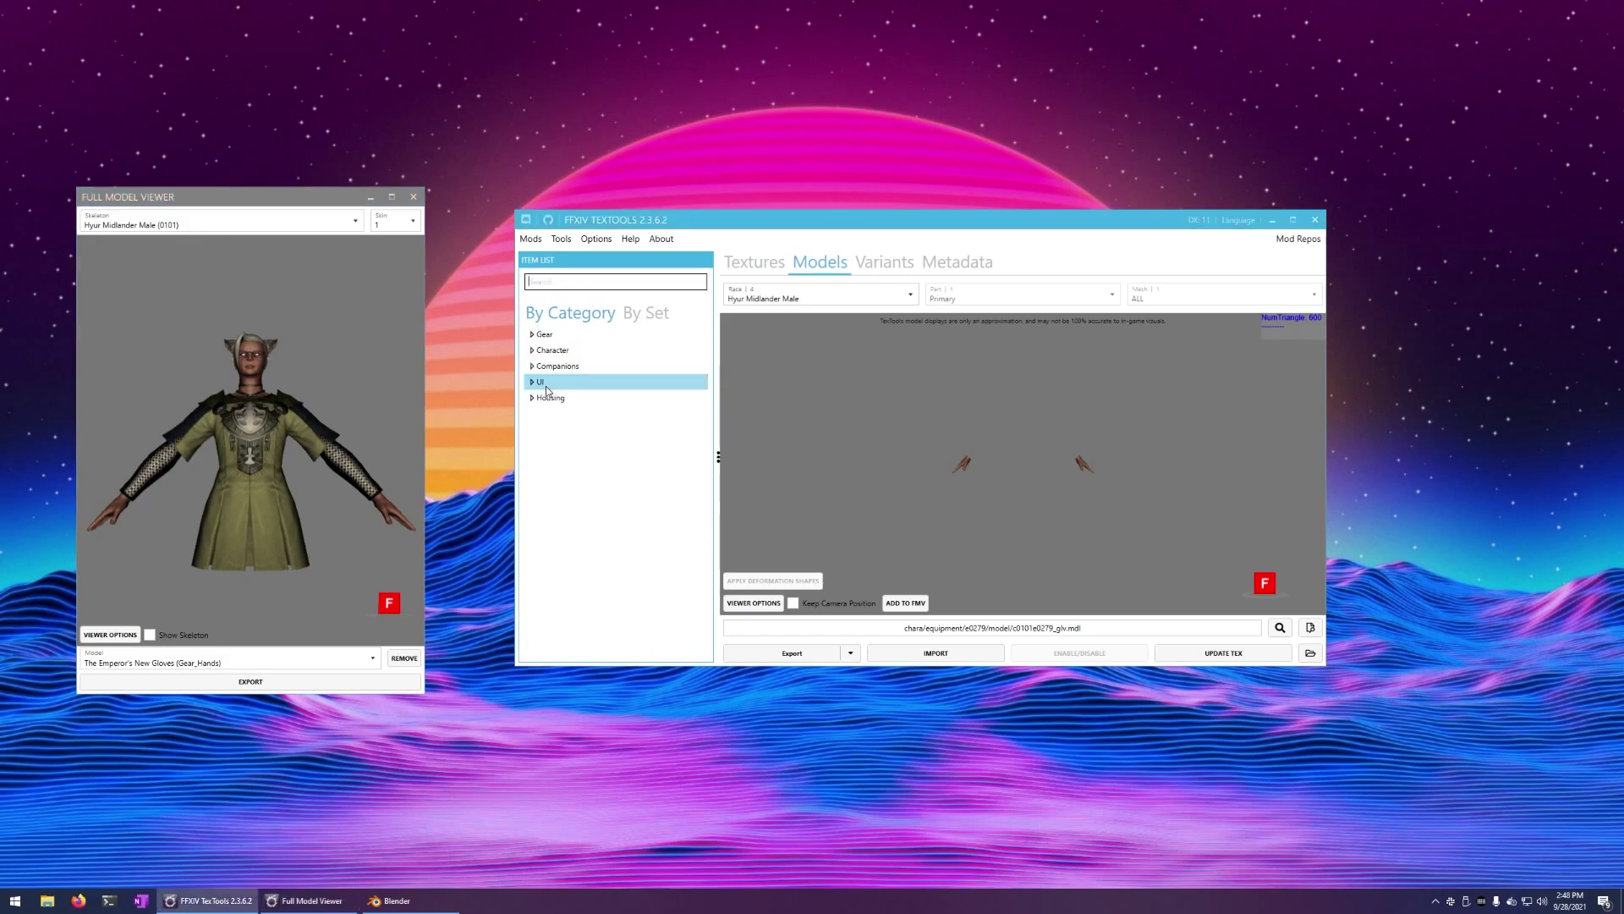
Step: Add the Aetherial Linen Sarouel from Gear > Legs to the Full Model Viewer
left_click(536, 336)
left_click(533, 337)
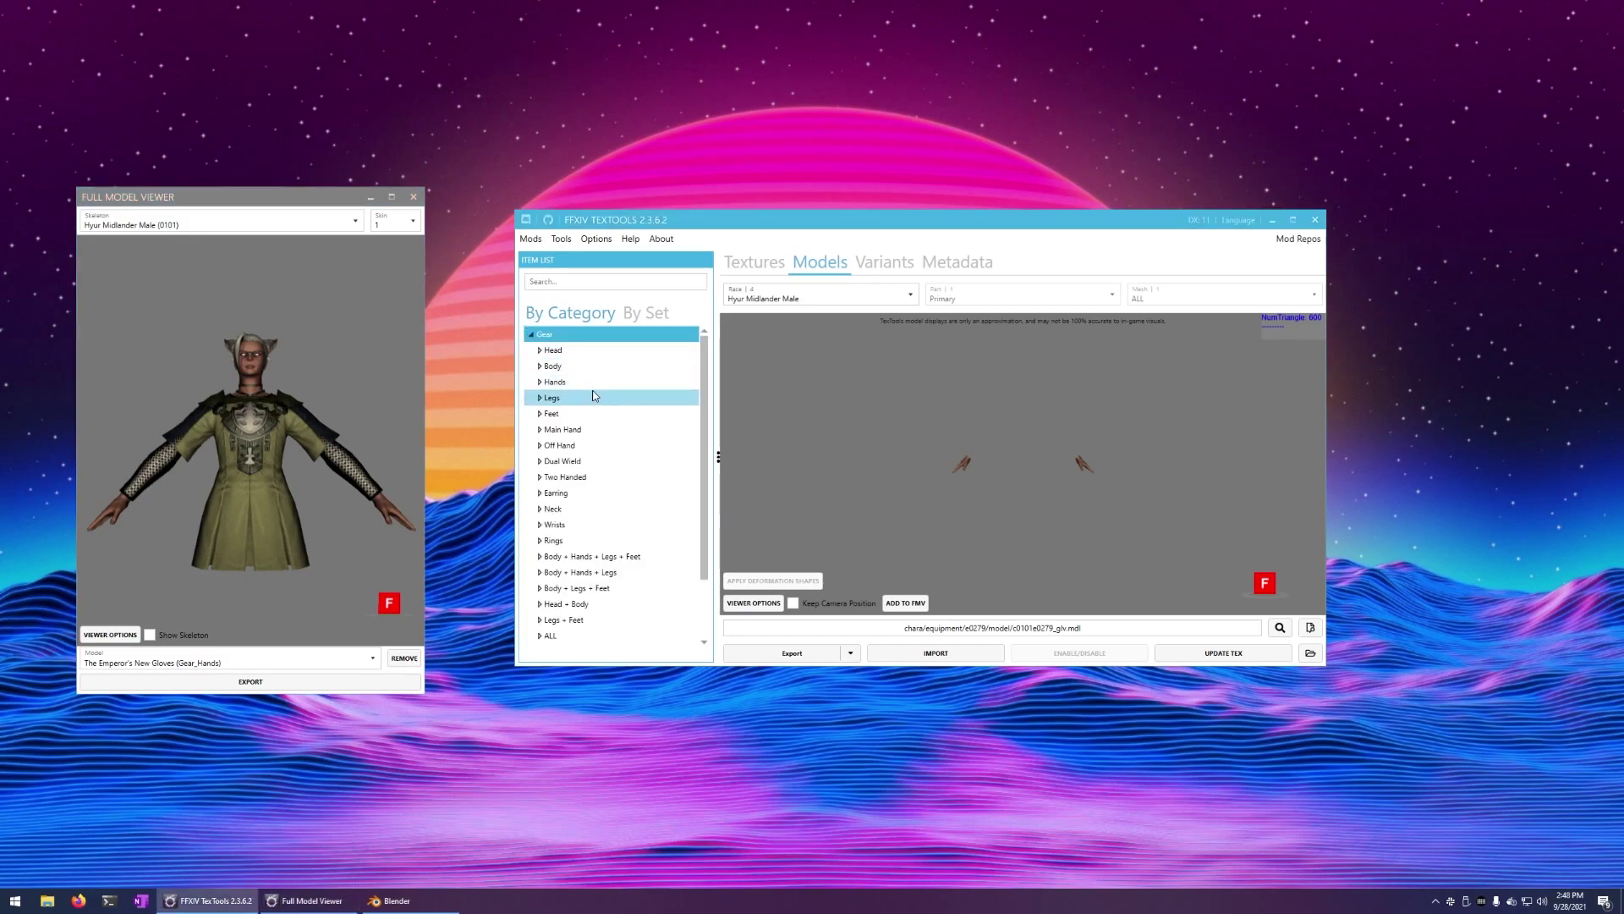
left_click(552, 399)
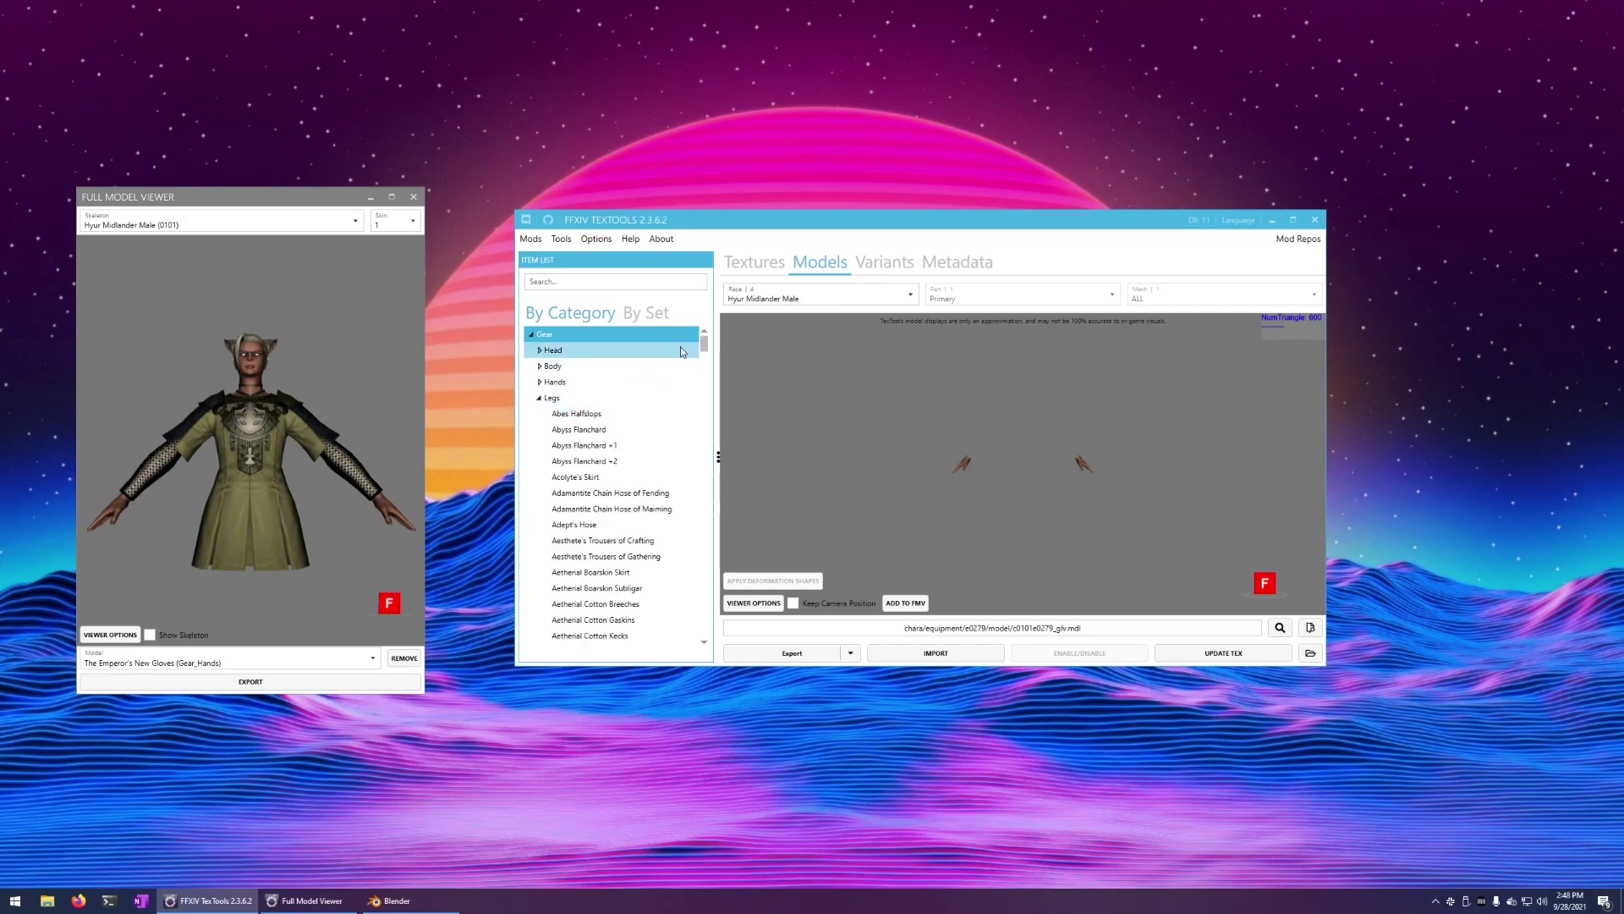
scroll(623, 456, "down", 6)
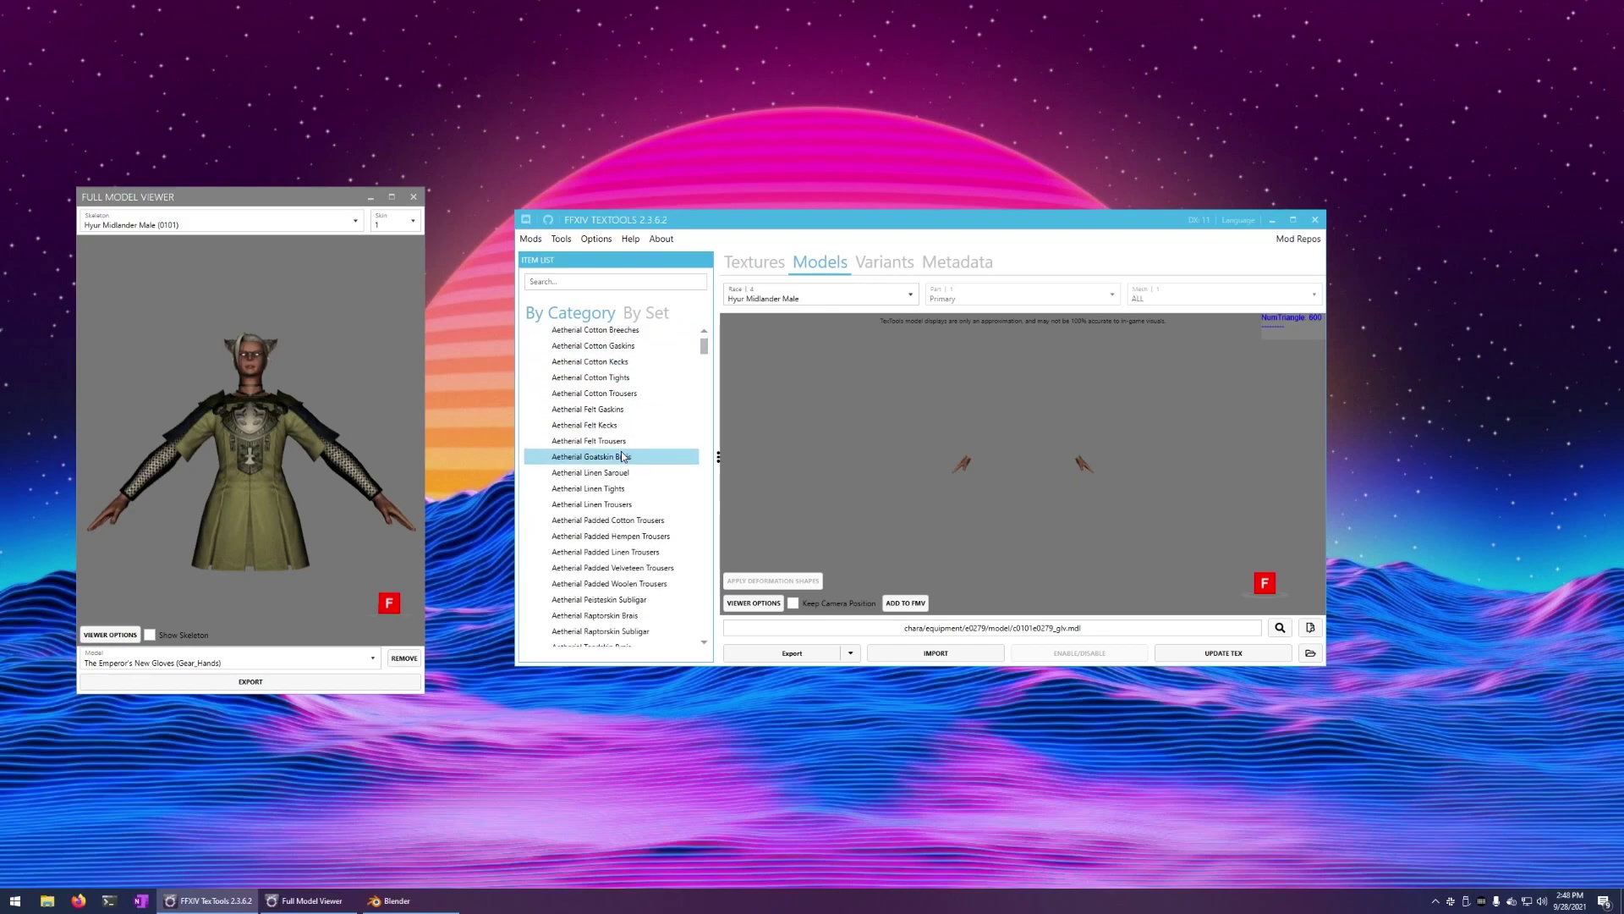
left_click(624, 472)
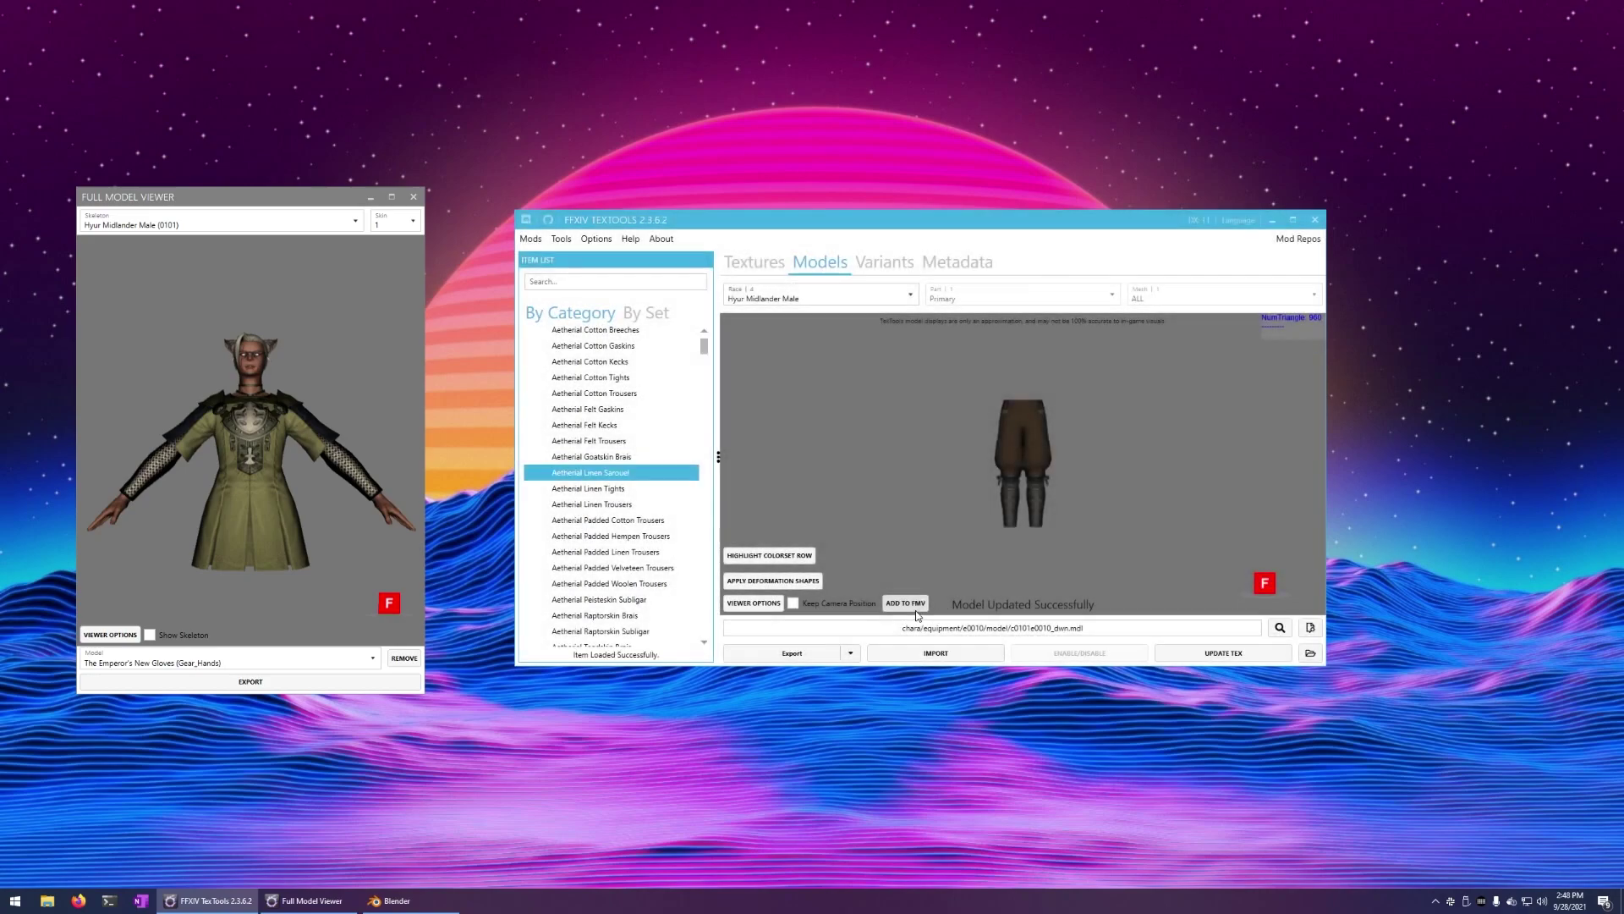
left_click(915, 606)
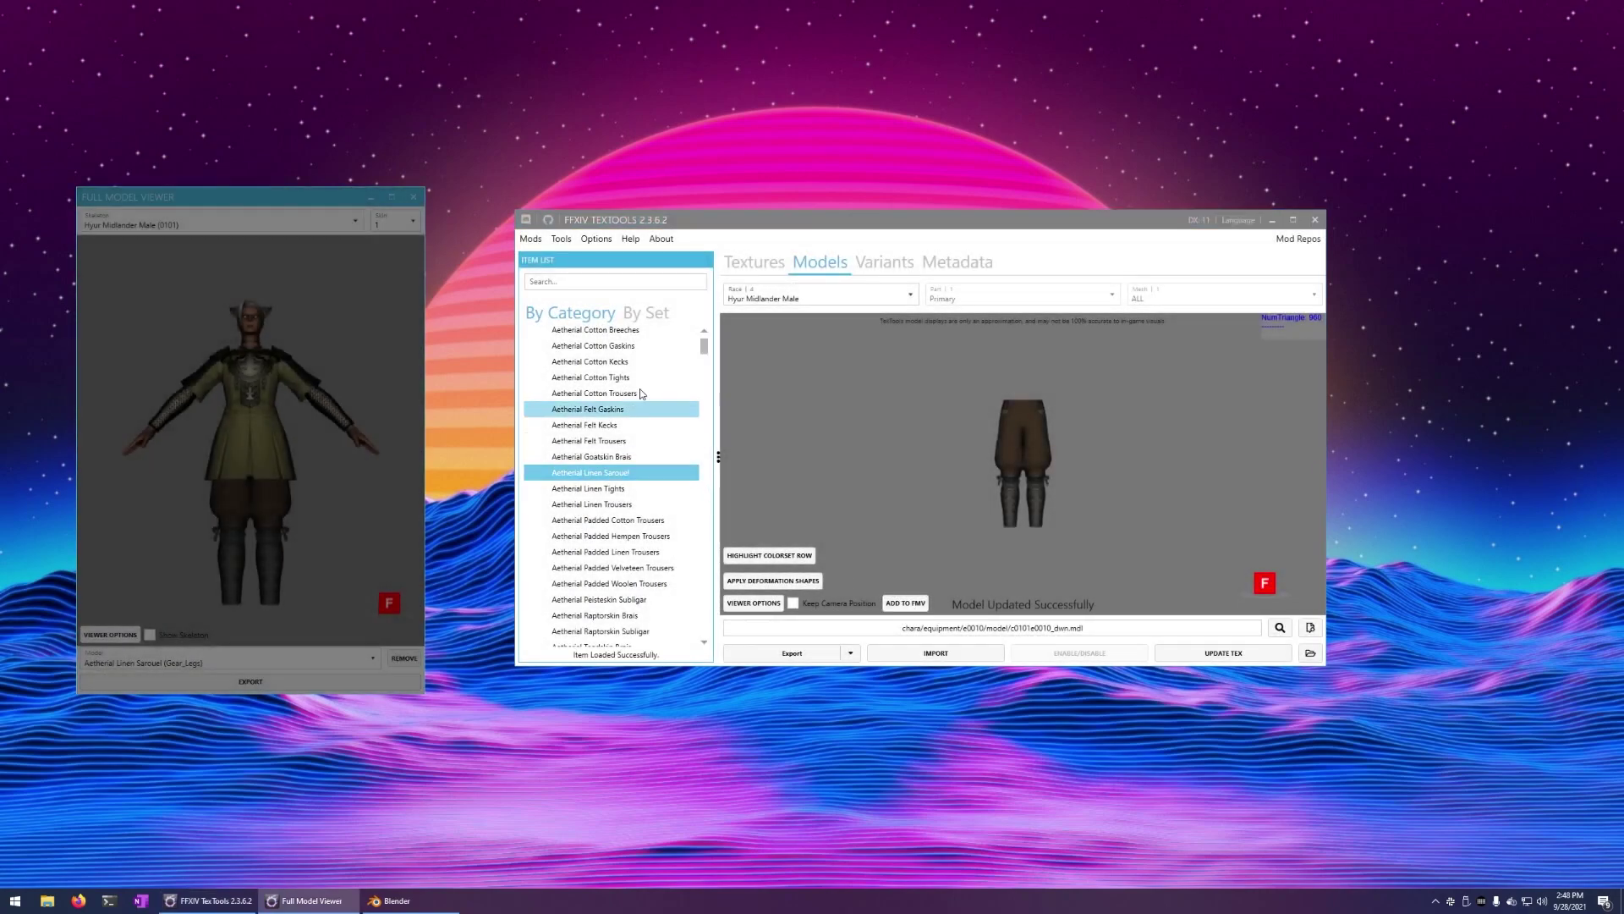
Step: Collapse the Legs category and expand Feet to list the boots
scroll(584, 362, "up", 5)
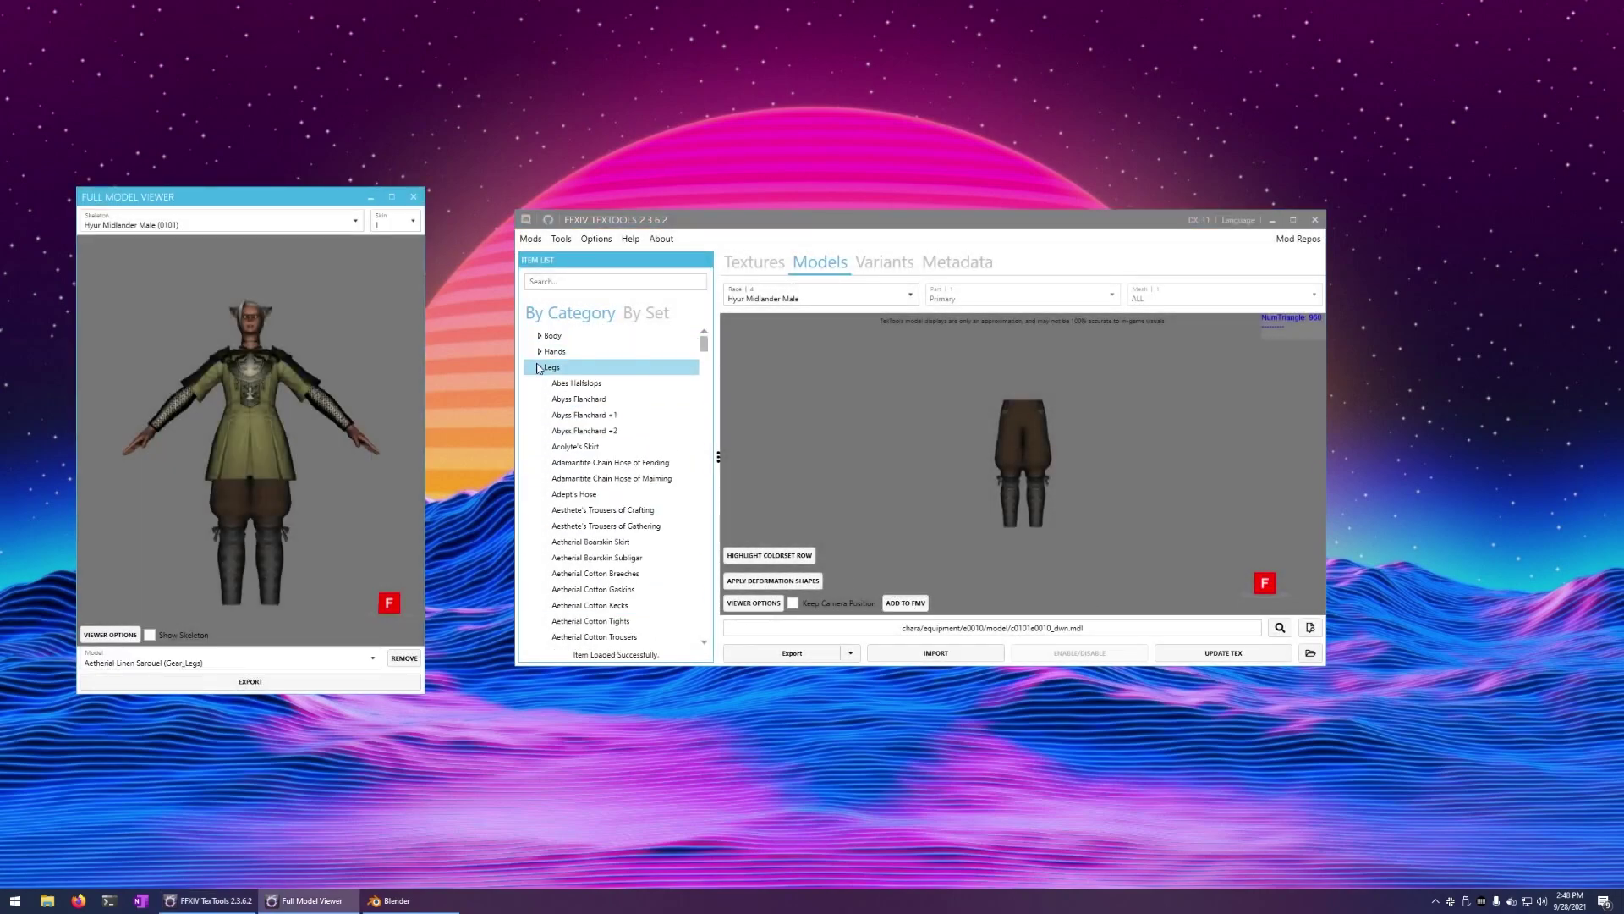
double_click(584, 367)
double_click(584, 383)
scroll(592, 440, "down", 3)
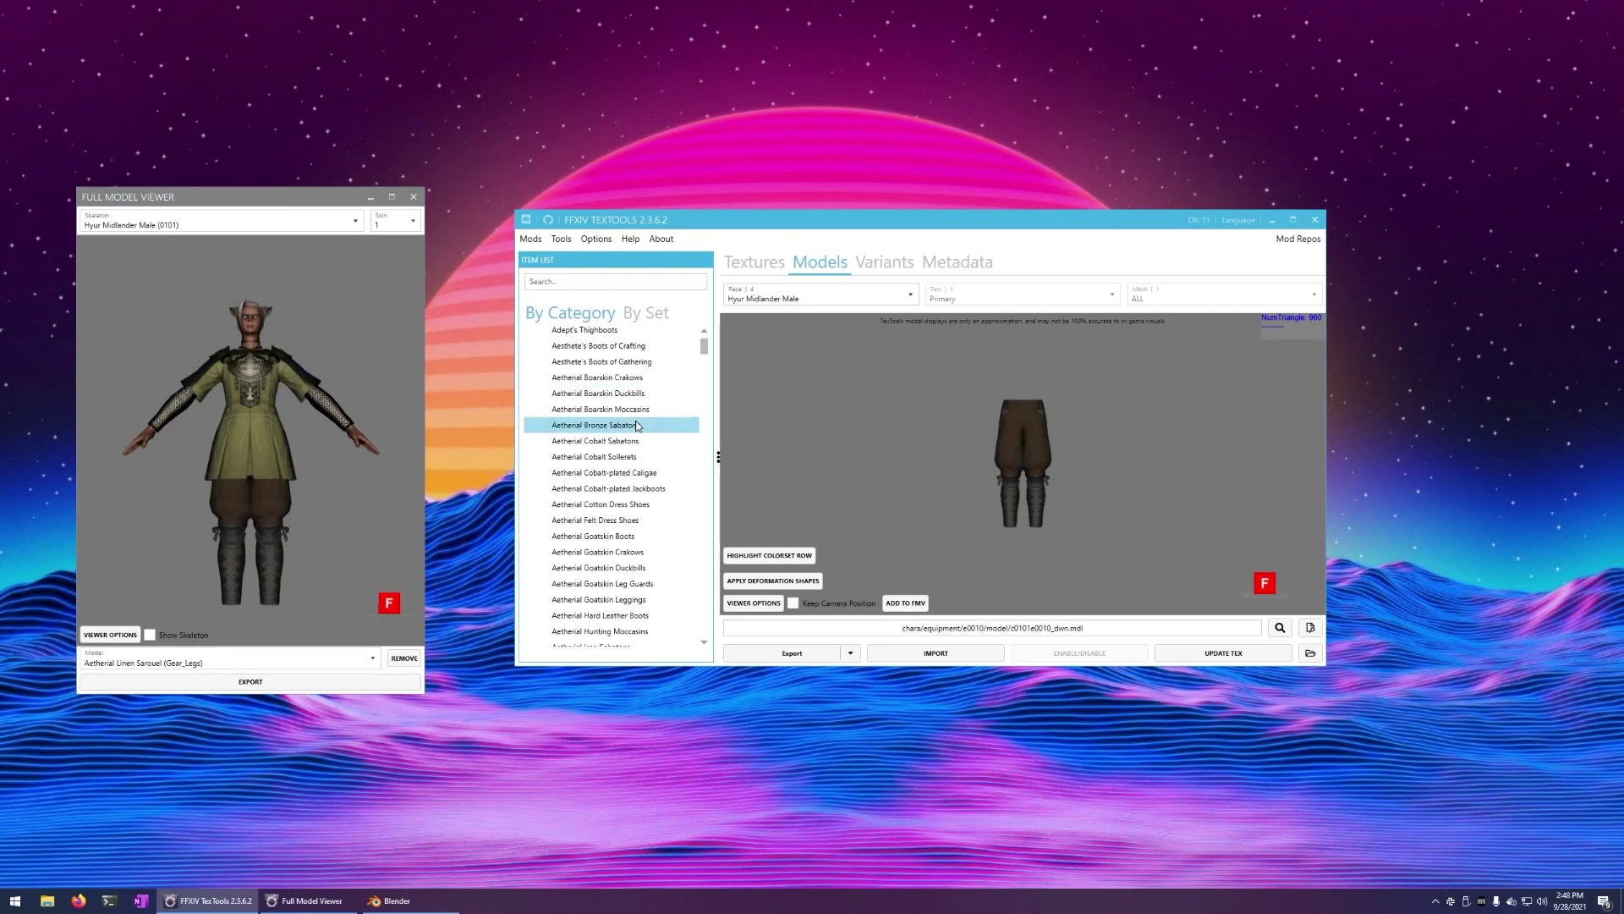
scroll(617, 511, "up", 5)
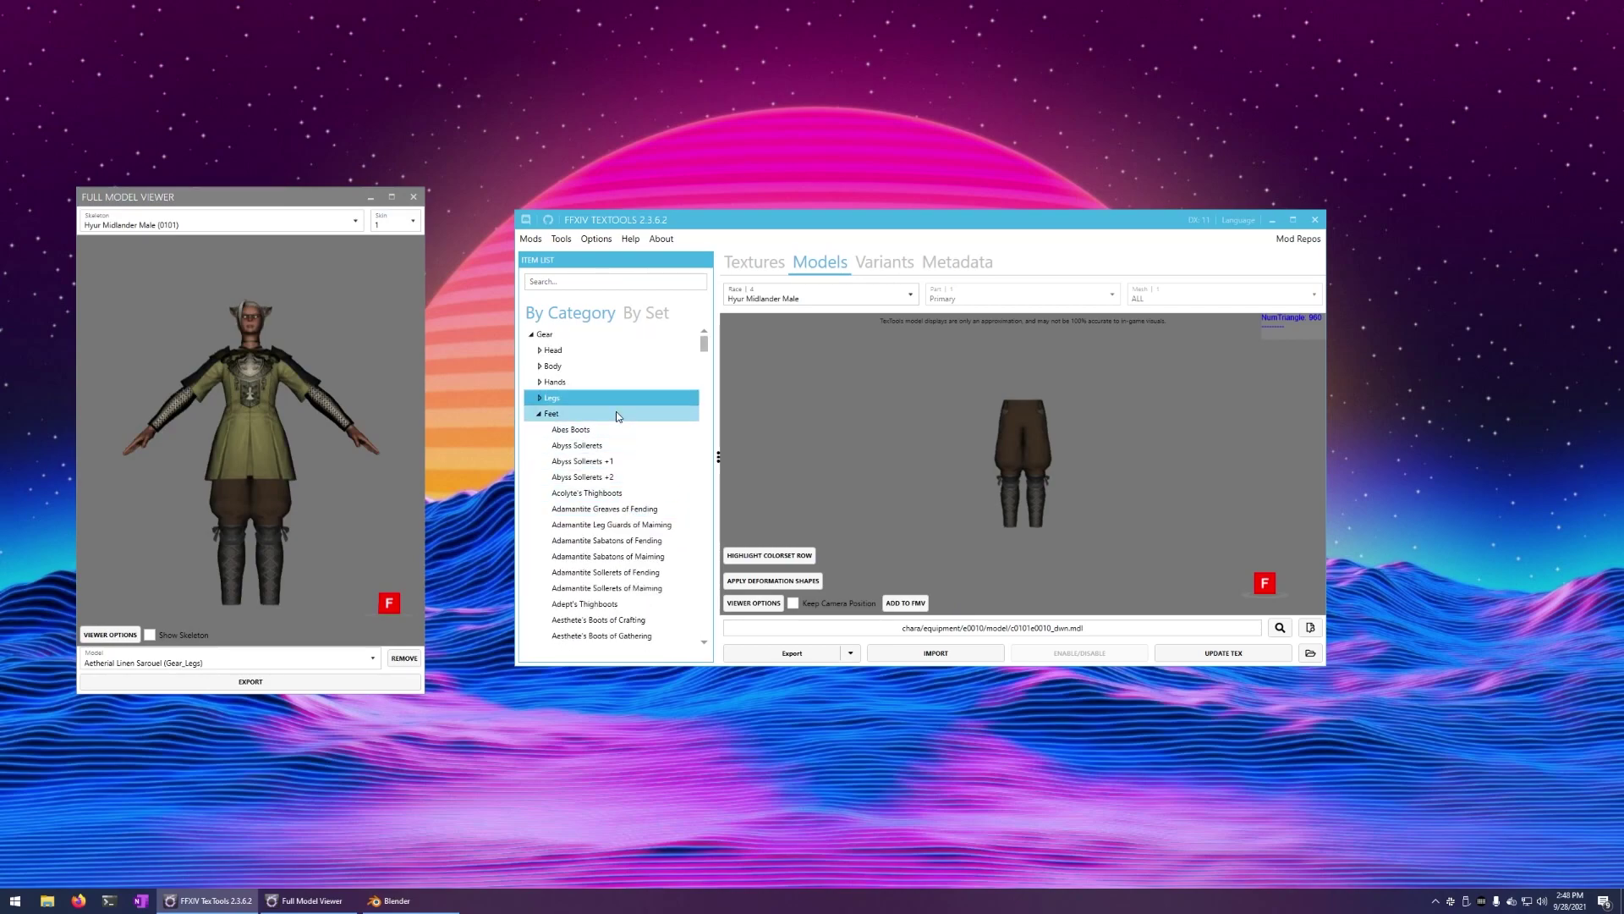
Step: Add the Abes Boots to the Full Model Viewer and rotate the view to inspect the outfit
left_click(623, 446)
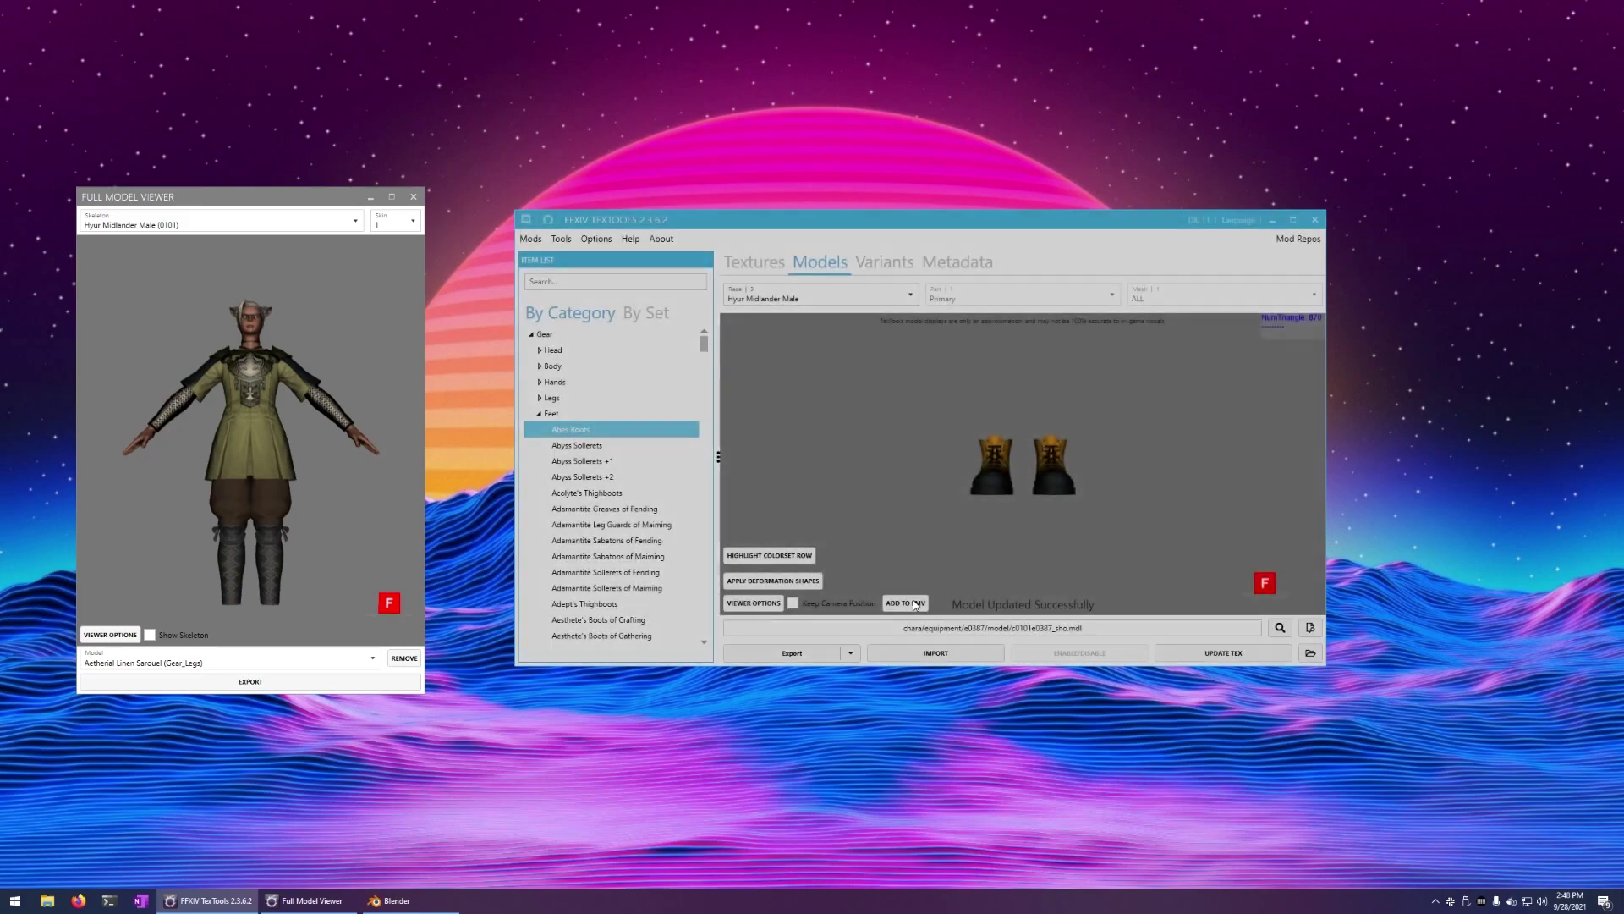
left_click(912, 603)
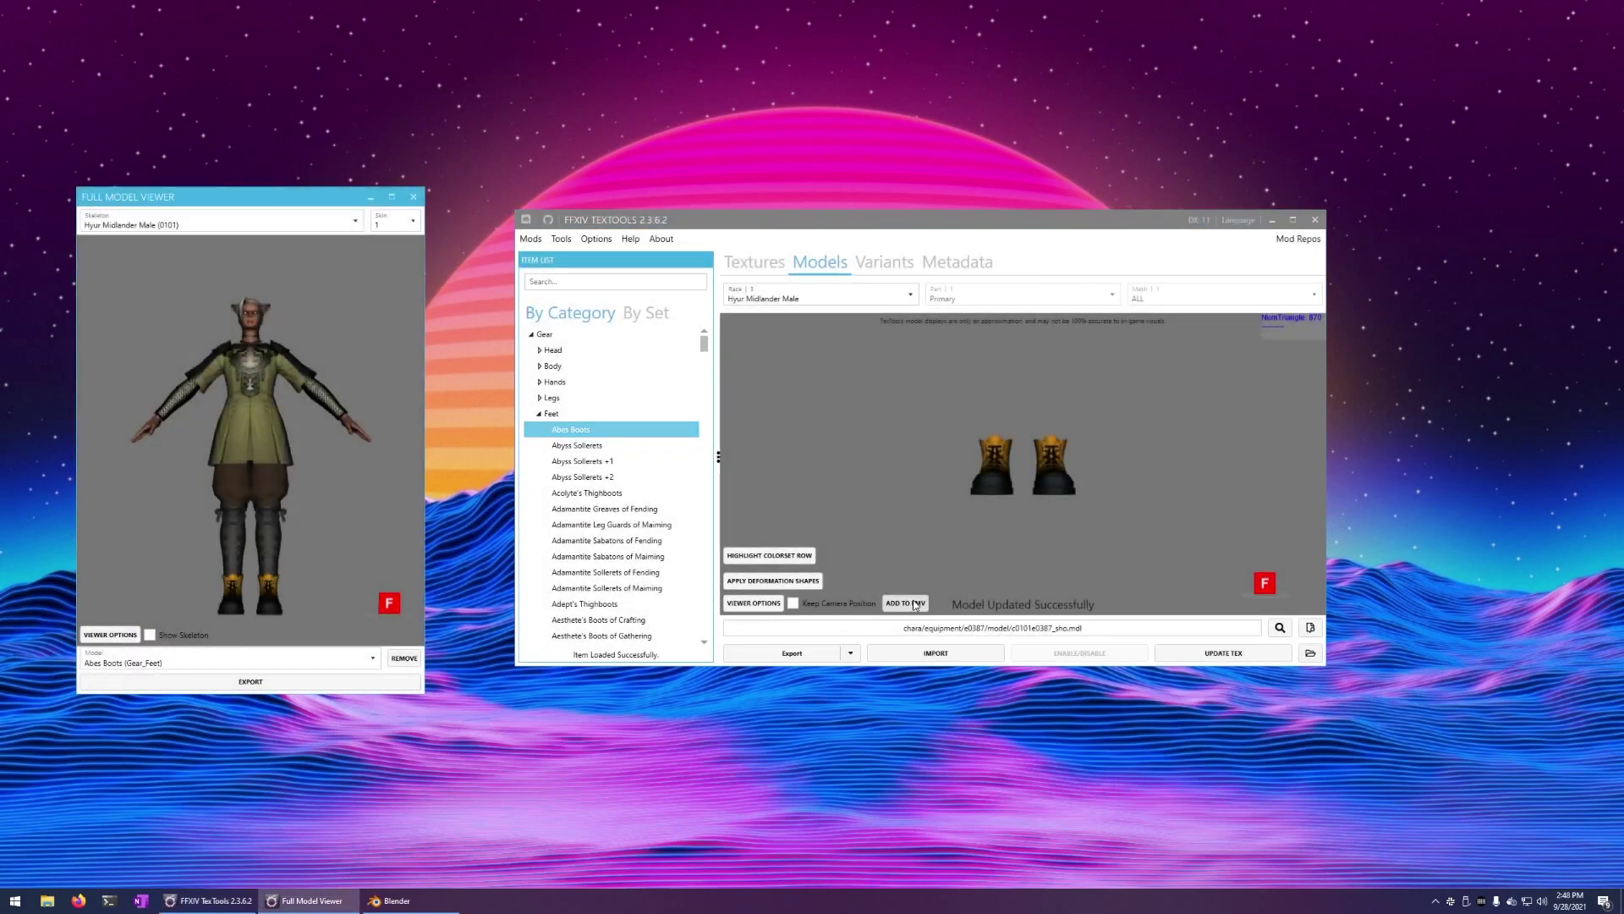
right_click_drag(255, 411, 200, 380)
left_click(389, 602)
double_click(545, 414)
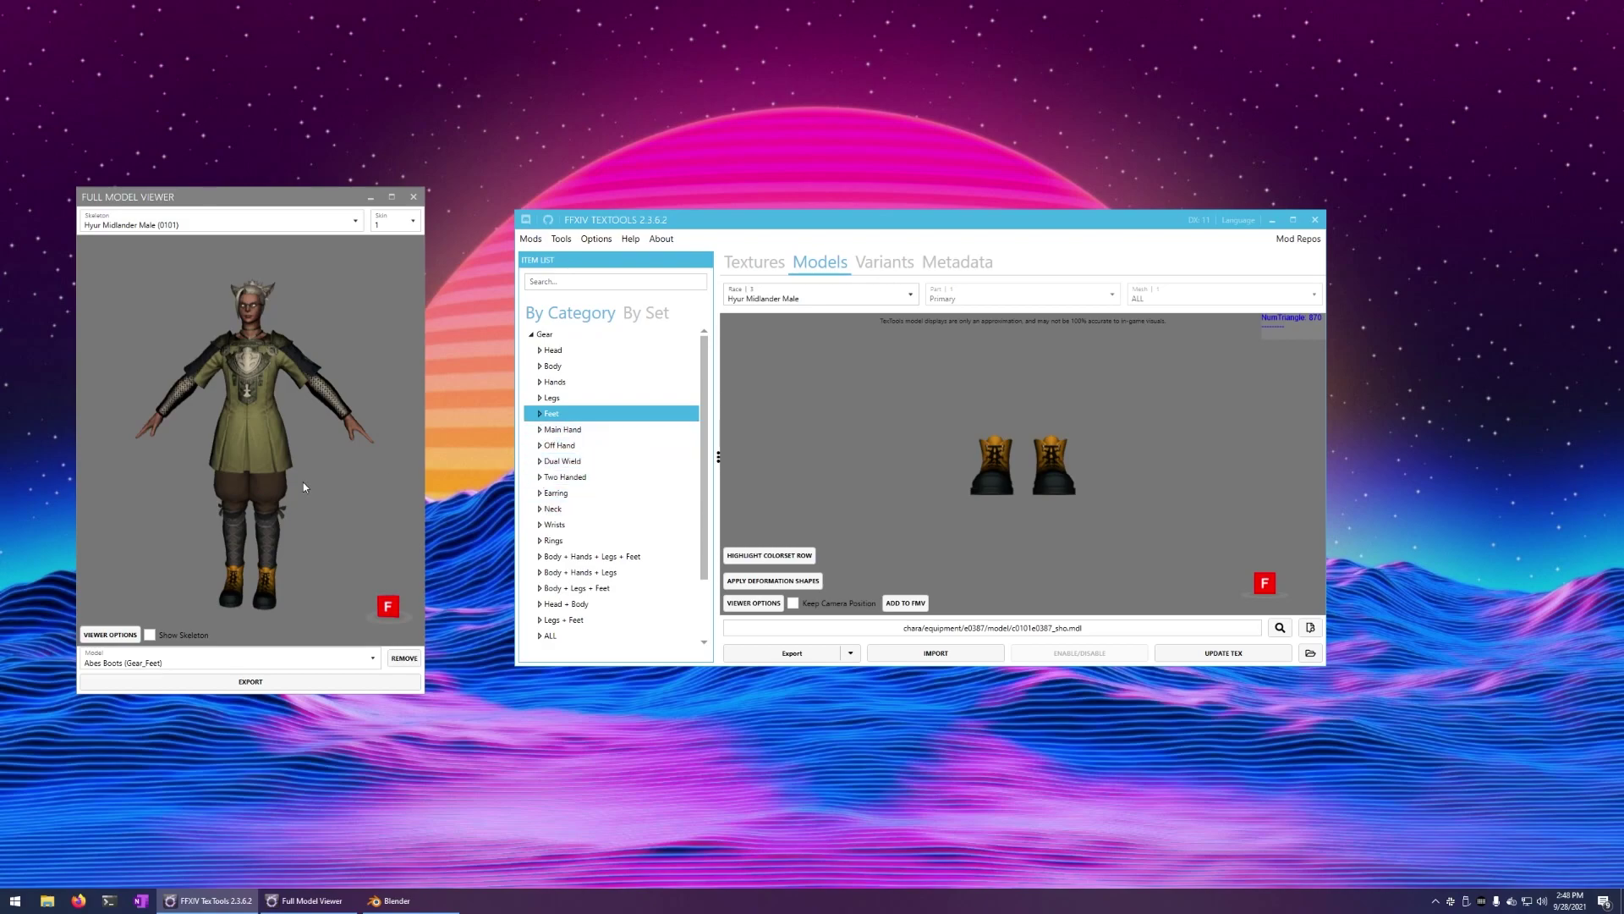
right_click_drag(297, 480, 233, 448)
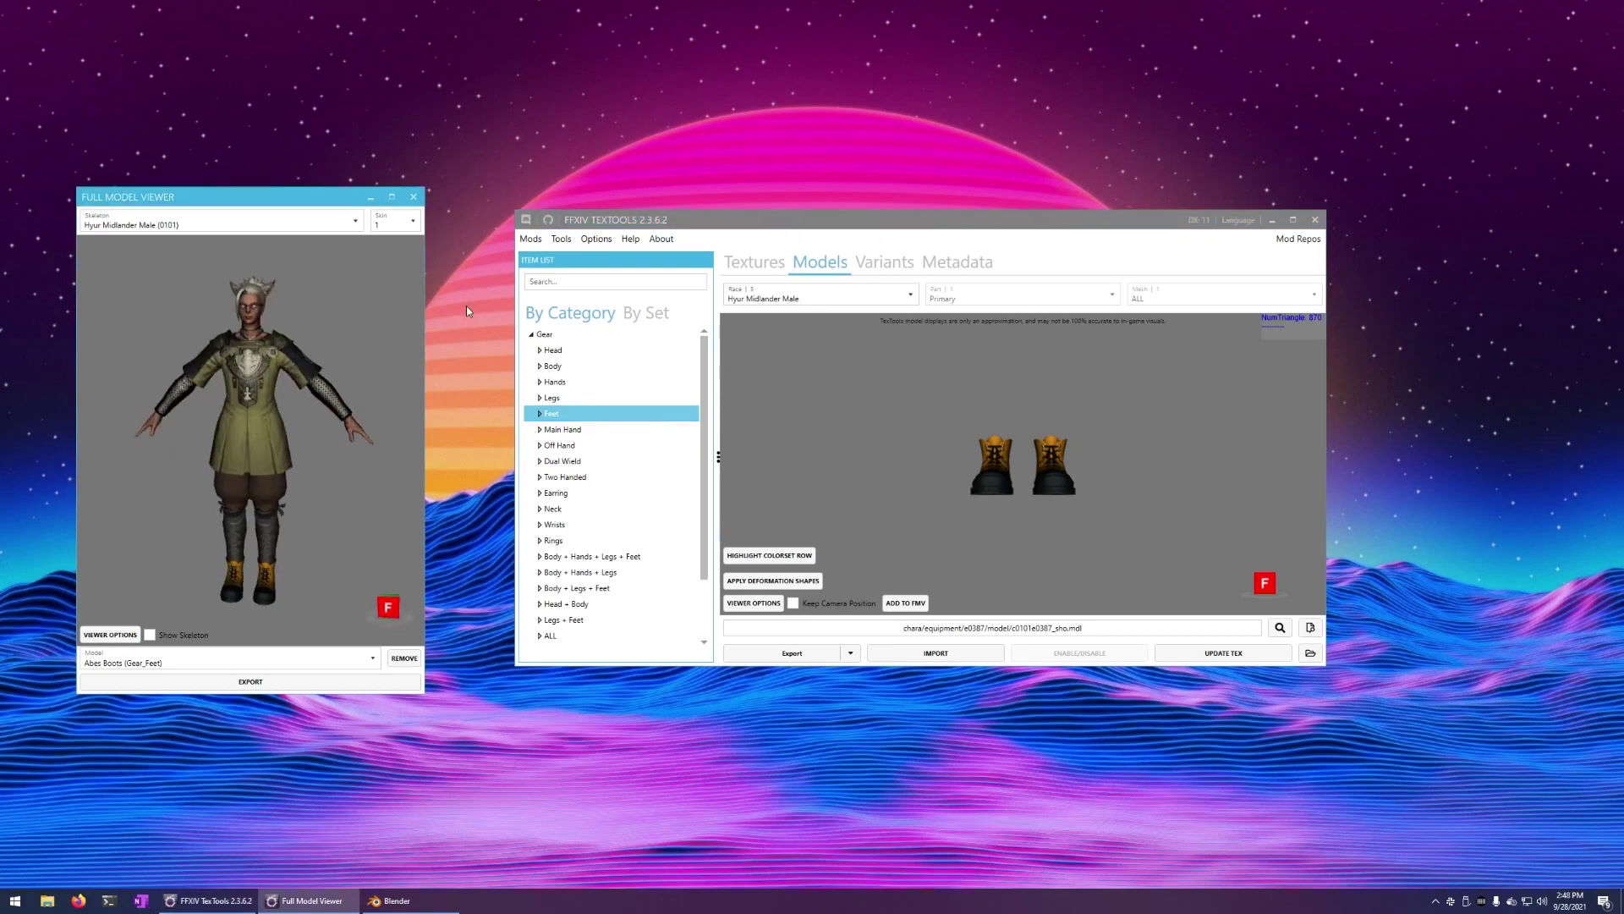
Step: Confirm Skin Race Hyur Midlander in Options > Customize, then start the full-model export
left_click(595, 239)
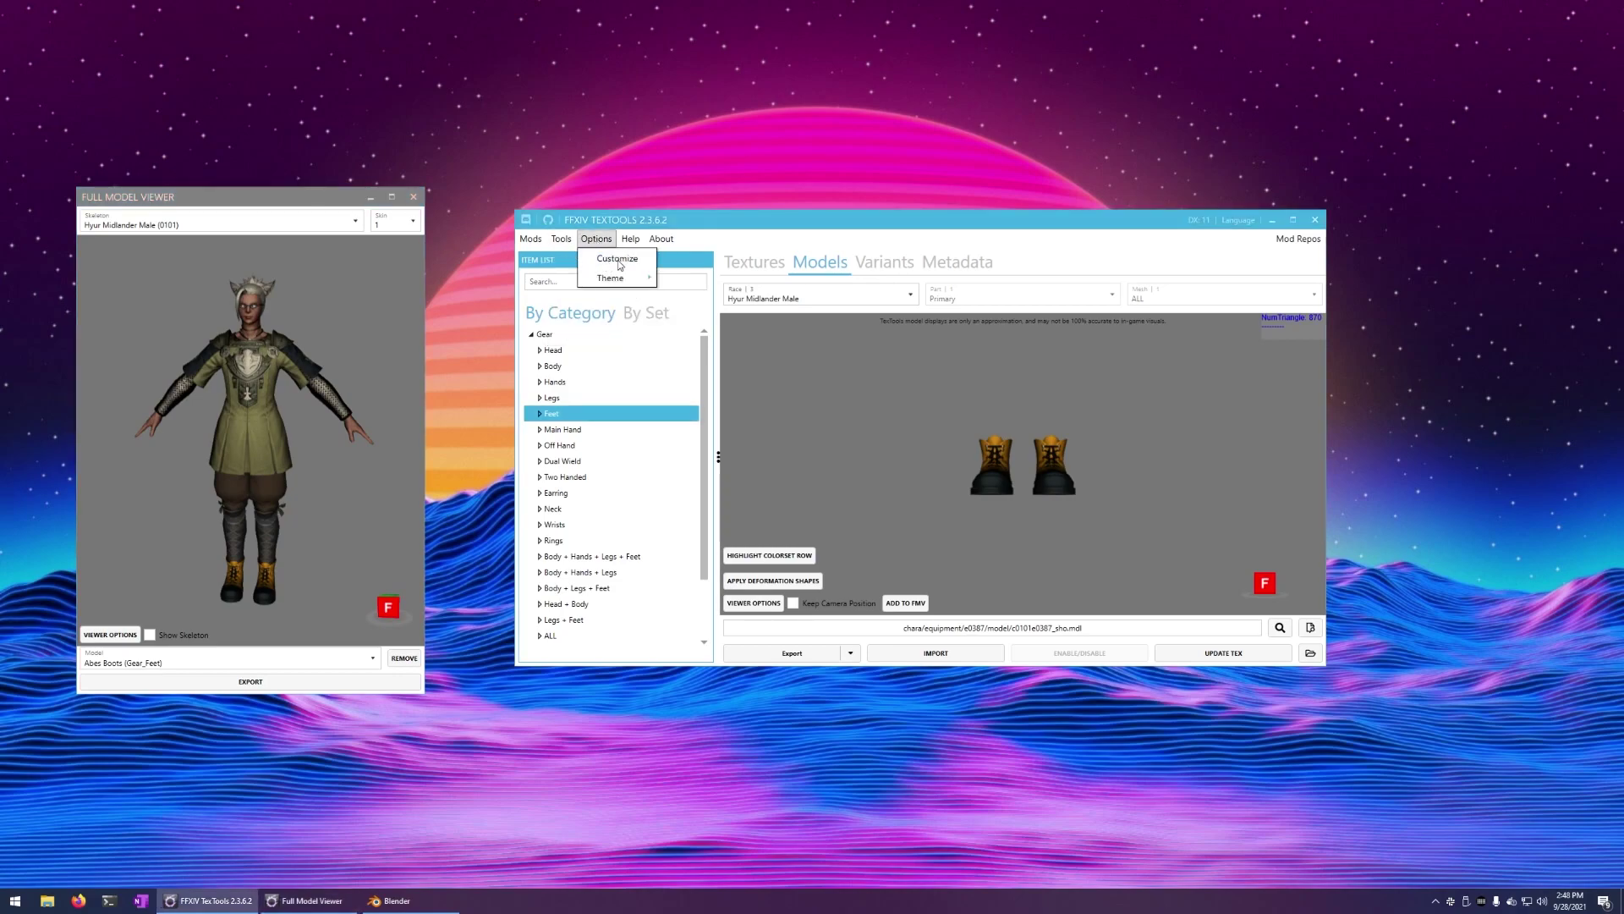
left_click(619, 261)
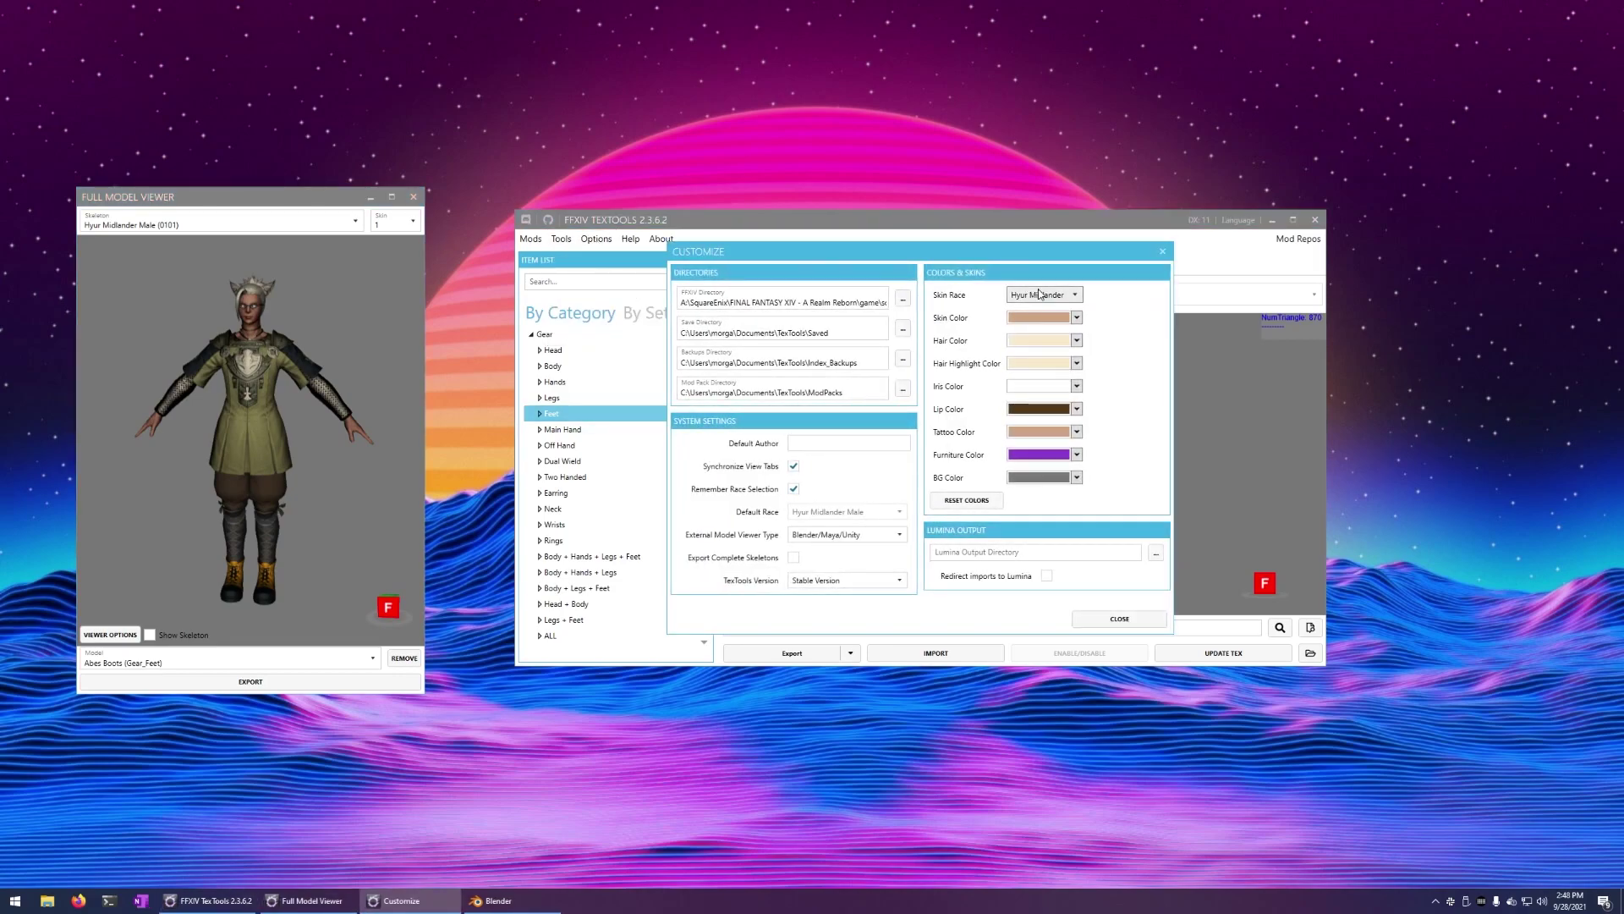
left_click(1047, 295)
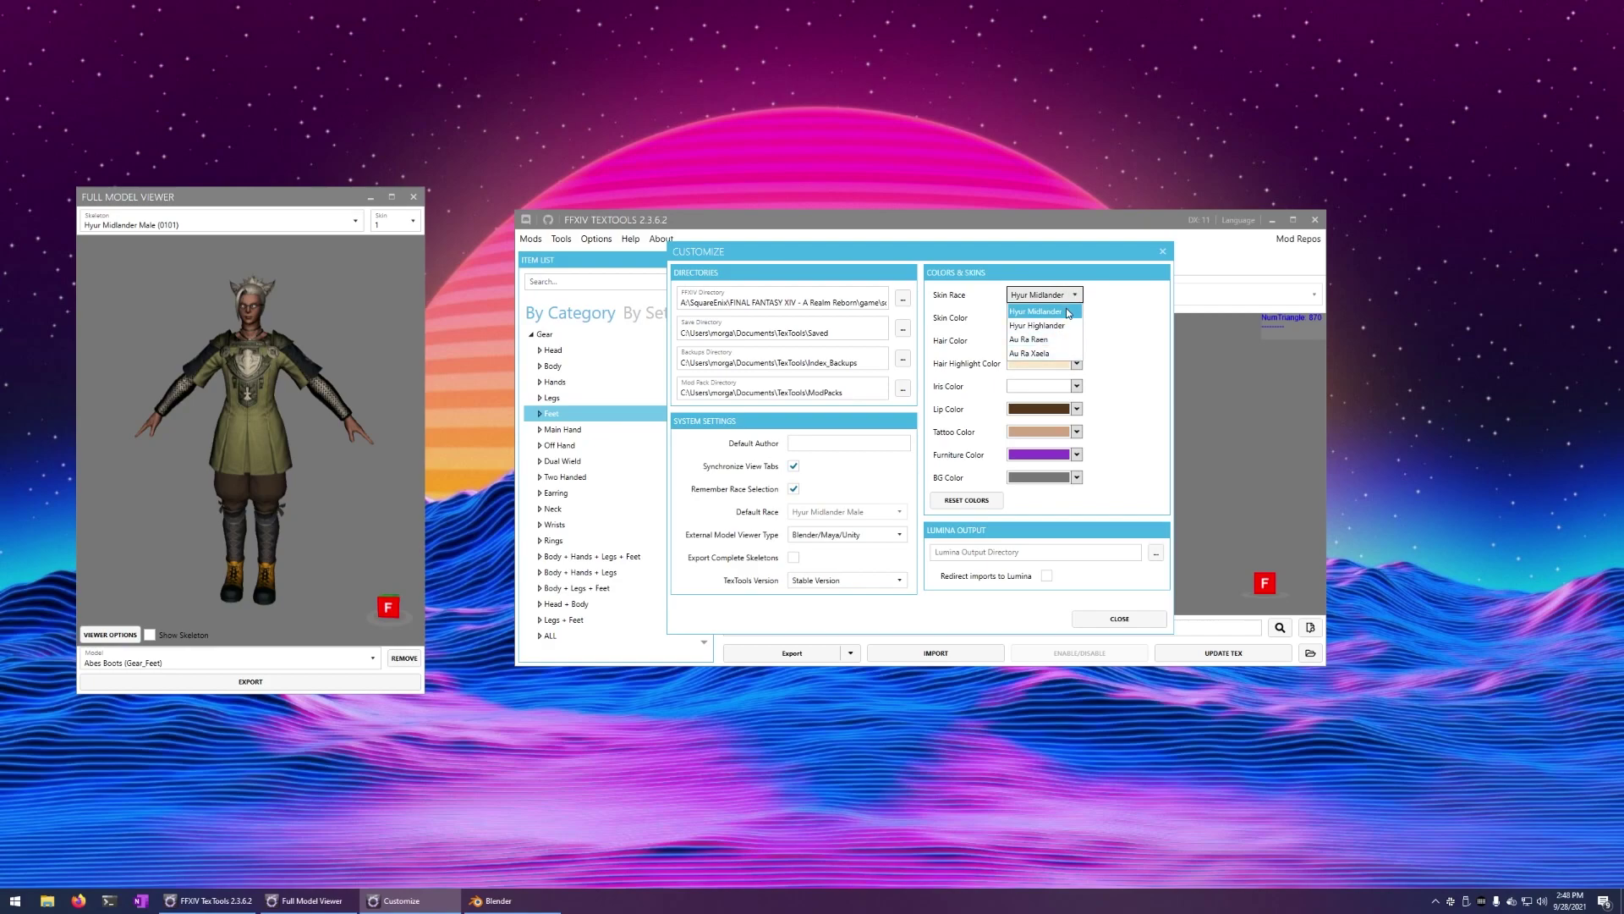
left_click(1049, 311)
left_click(1074, 296)
left_click(1076, 310)
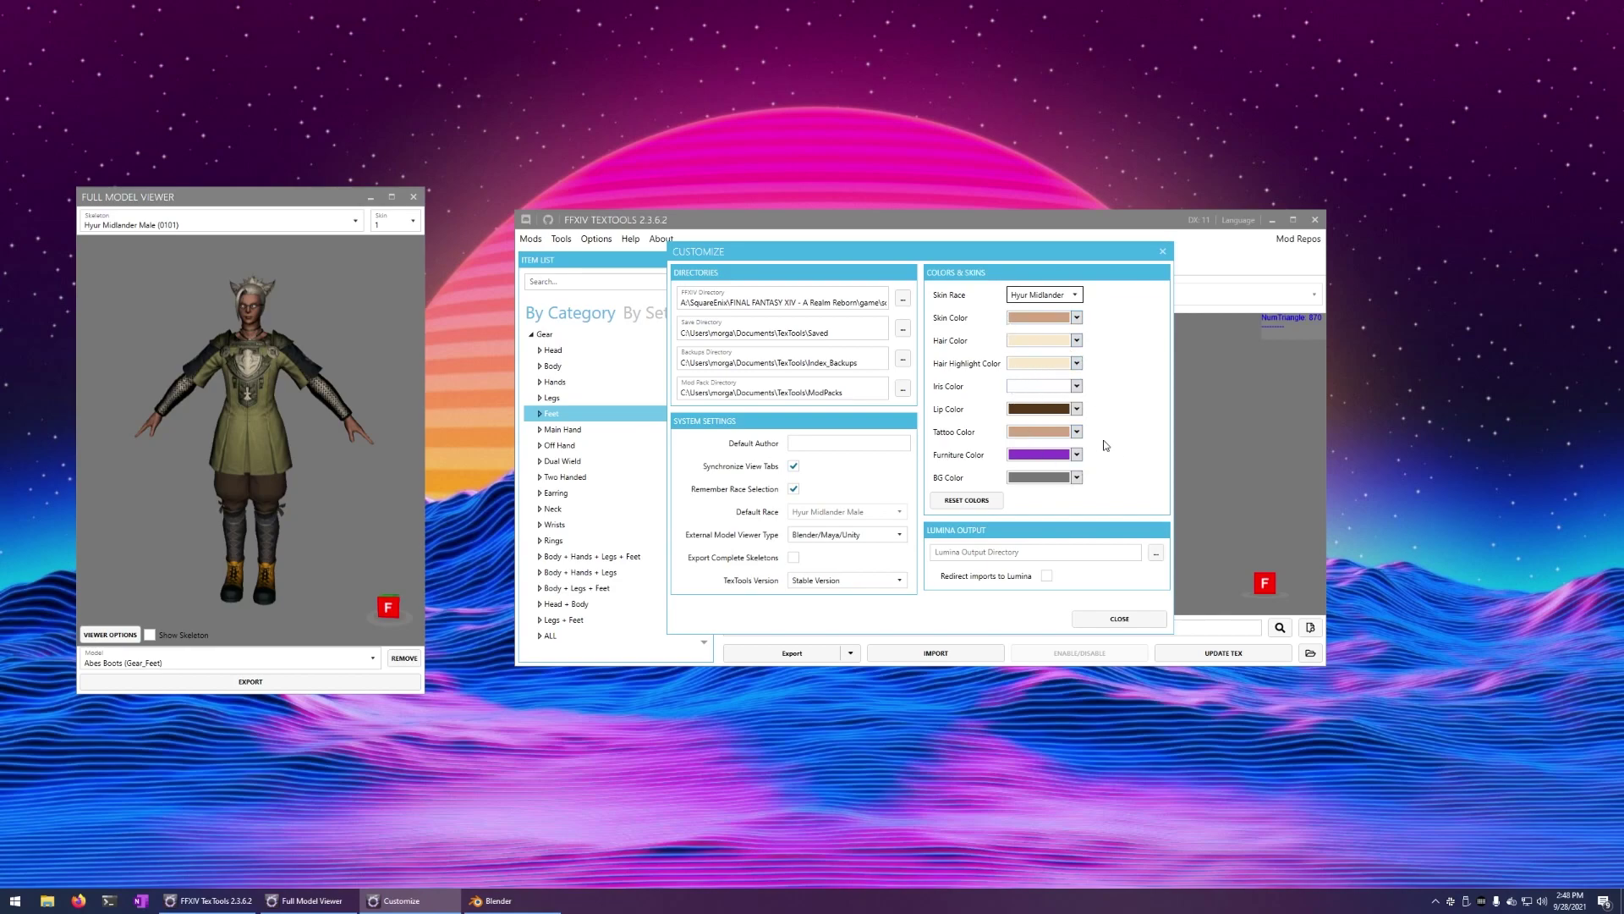
left_click(1120, 619)
left_click(251, 681)
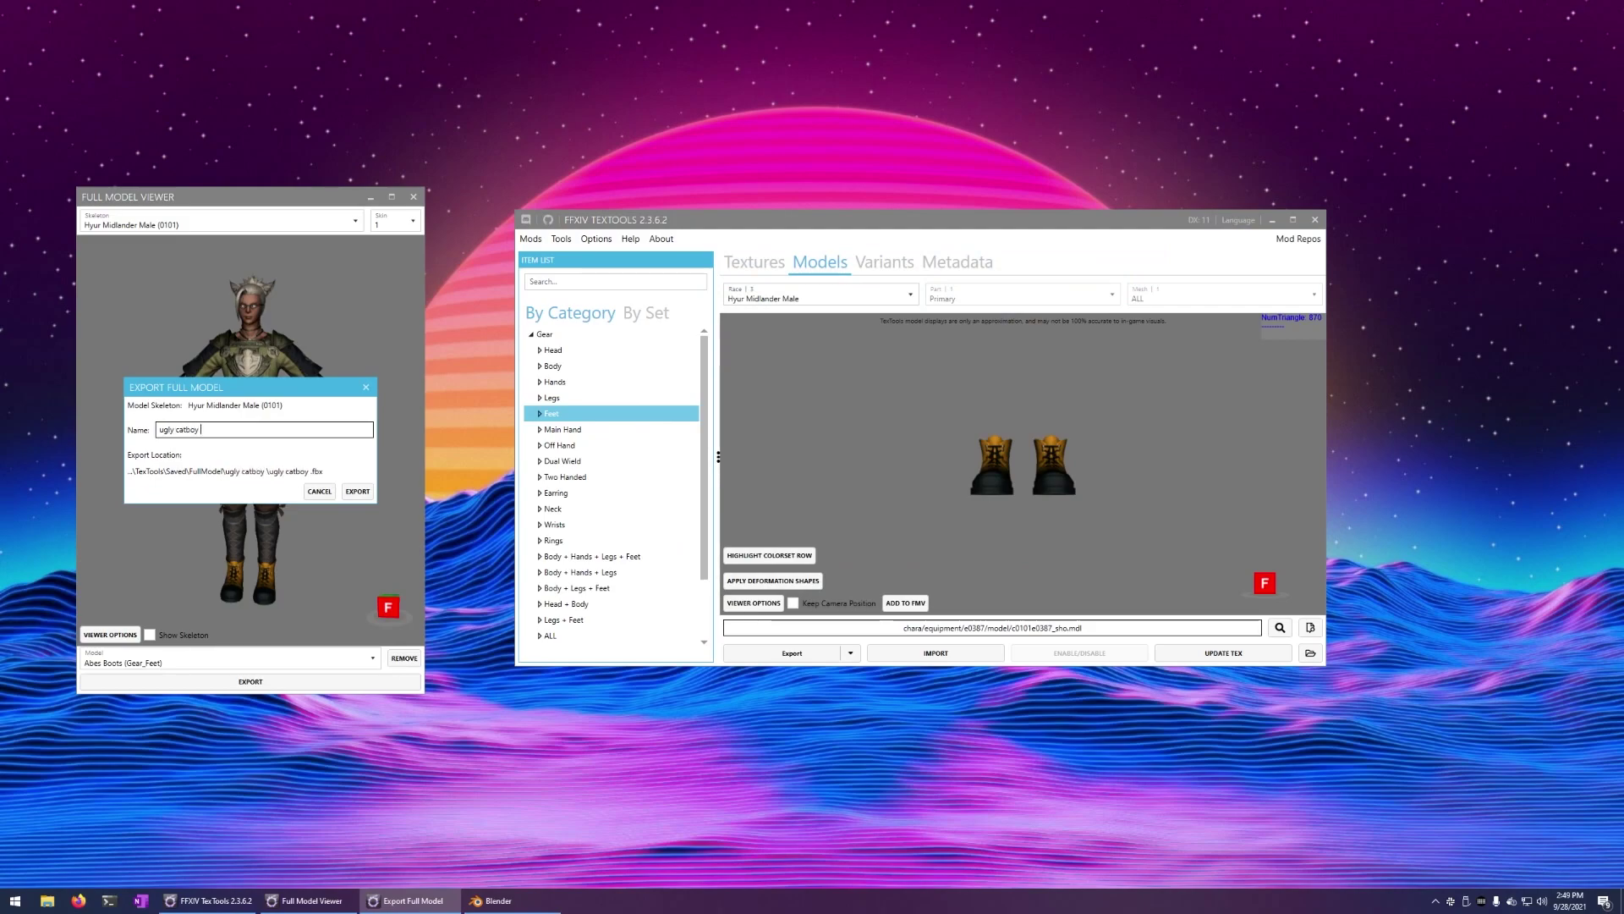
Step: Export the full model as 'ugly catboy 2.fbx' and switch to Blender
left_click(358, 492)
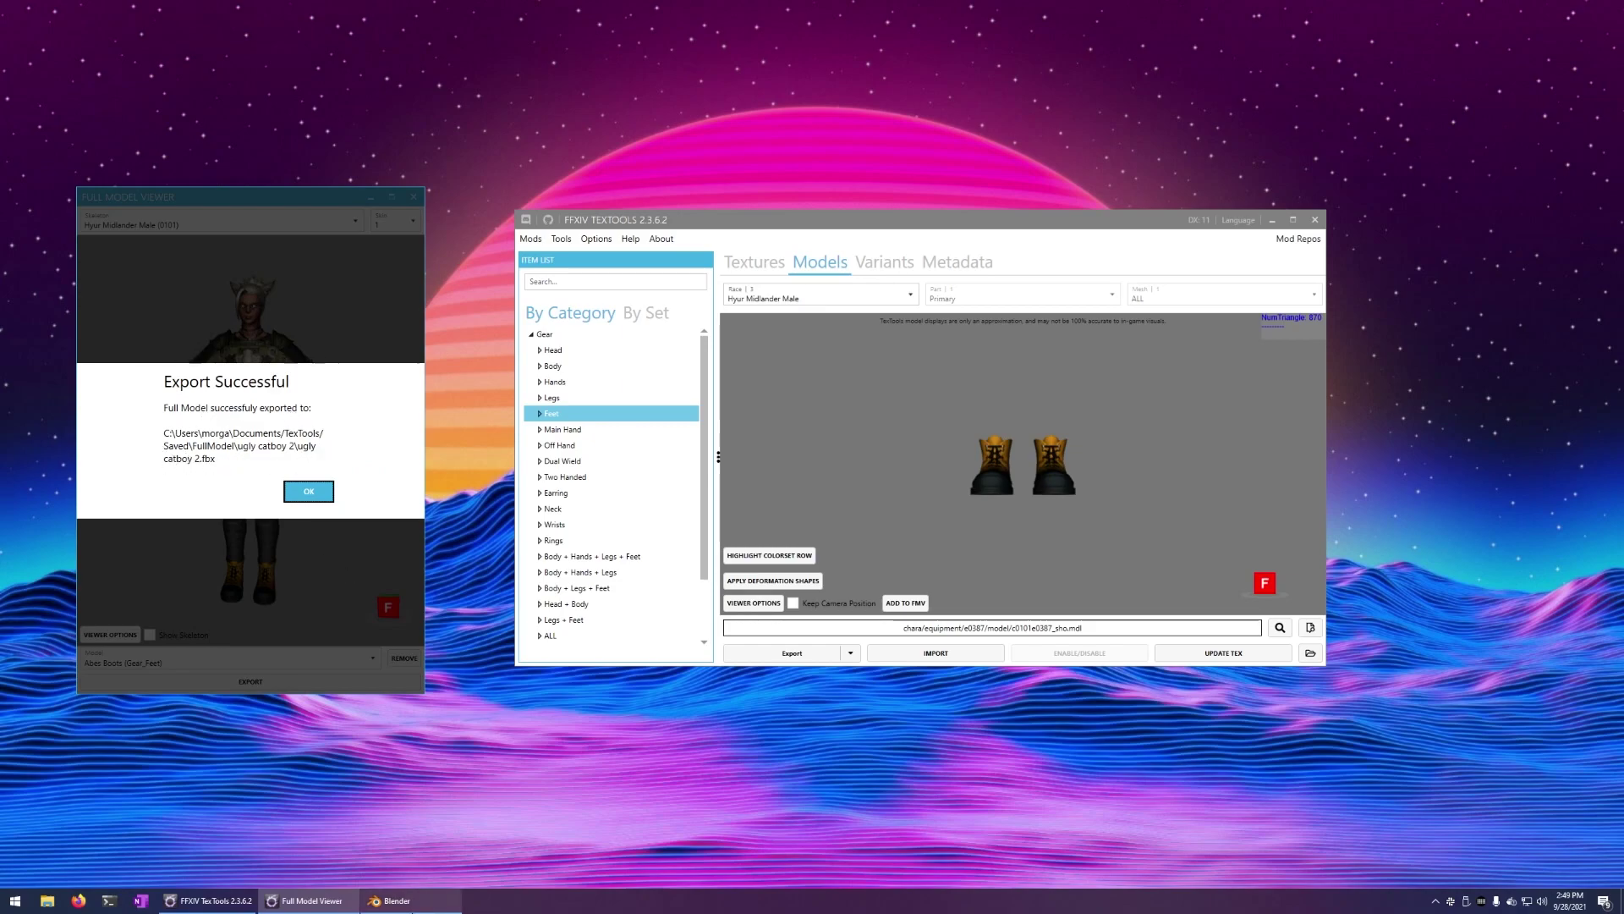
left_click(394, 900)
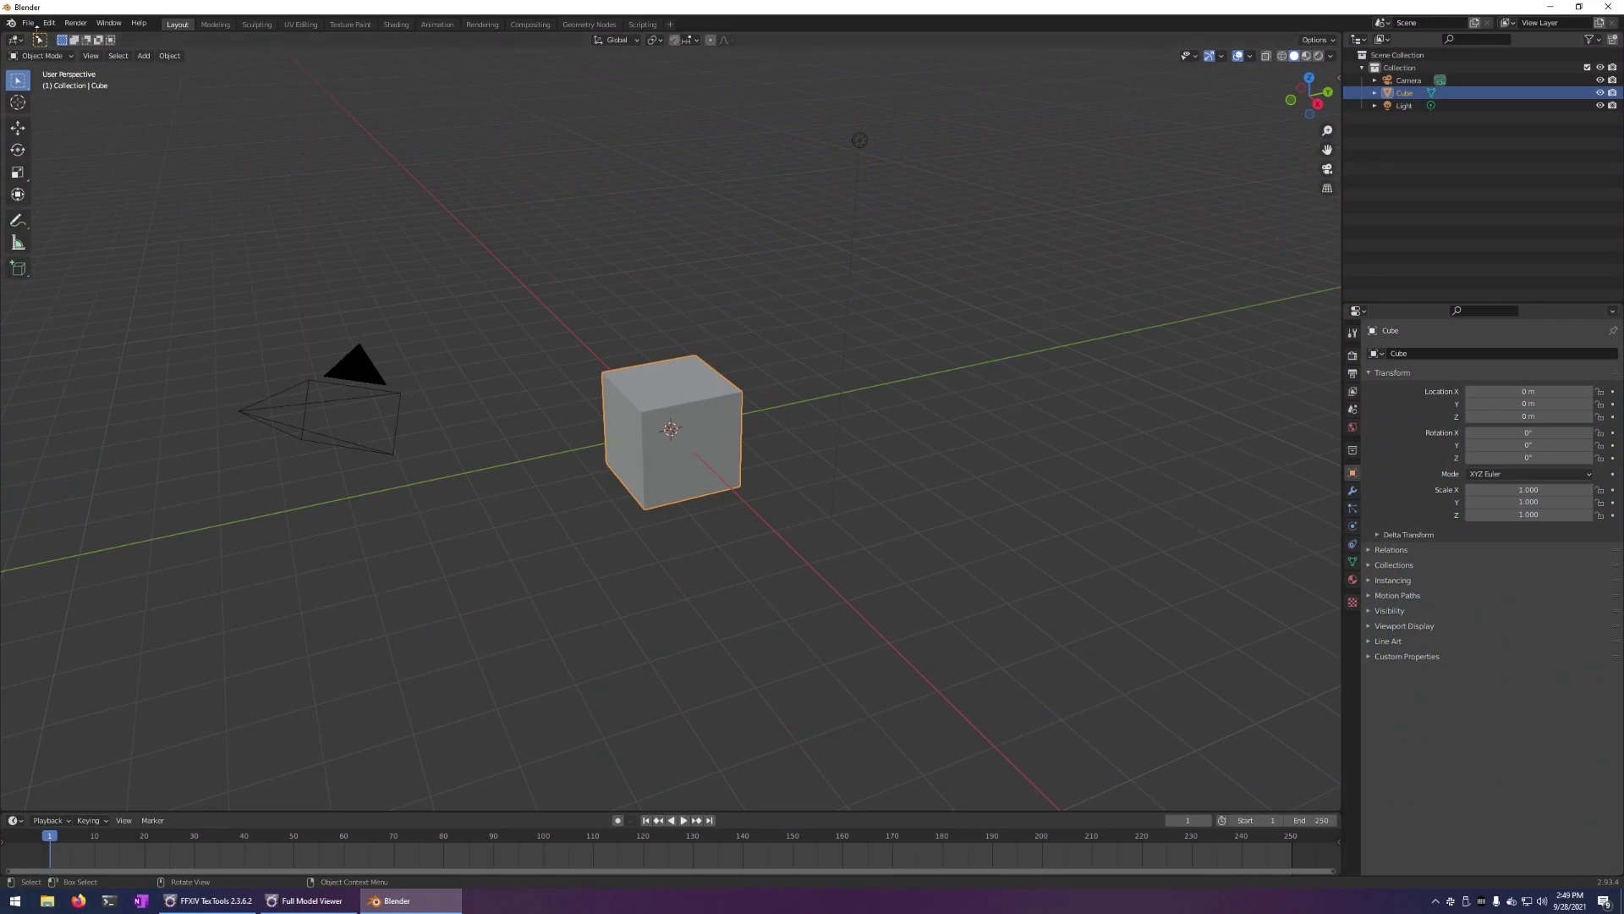
Step: Start a Blender FBX import and select ugly catboy 2.fbx in TexTools\Saved\FullModel\ugly catboy
left_click(27, 22)
mouse_move(84, 202)
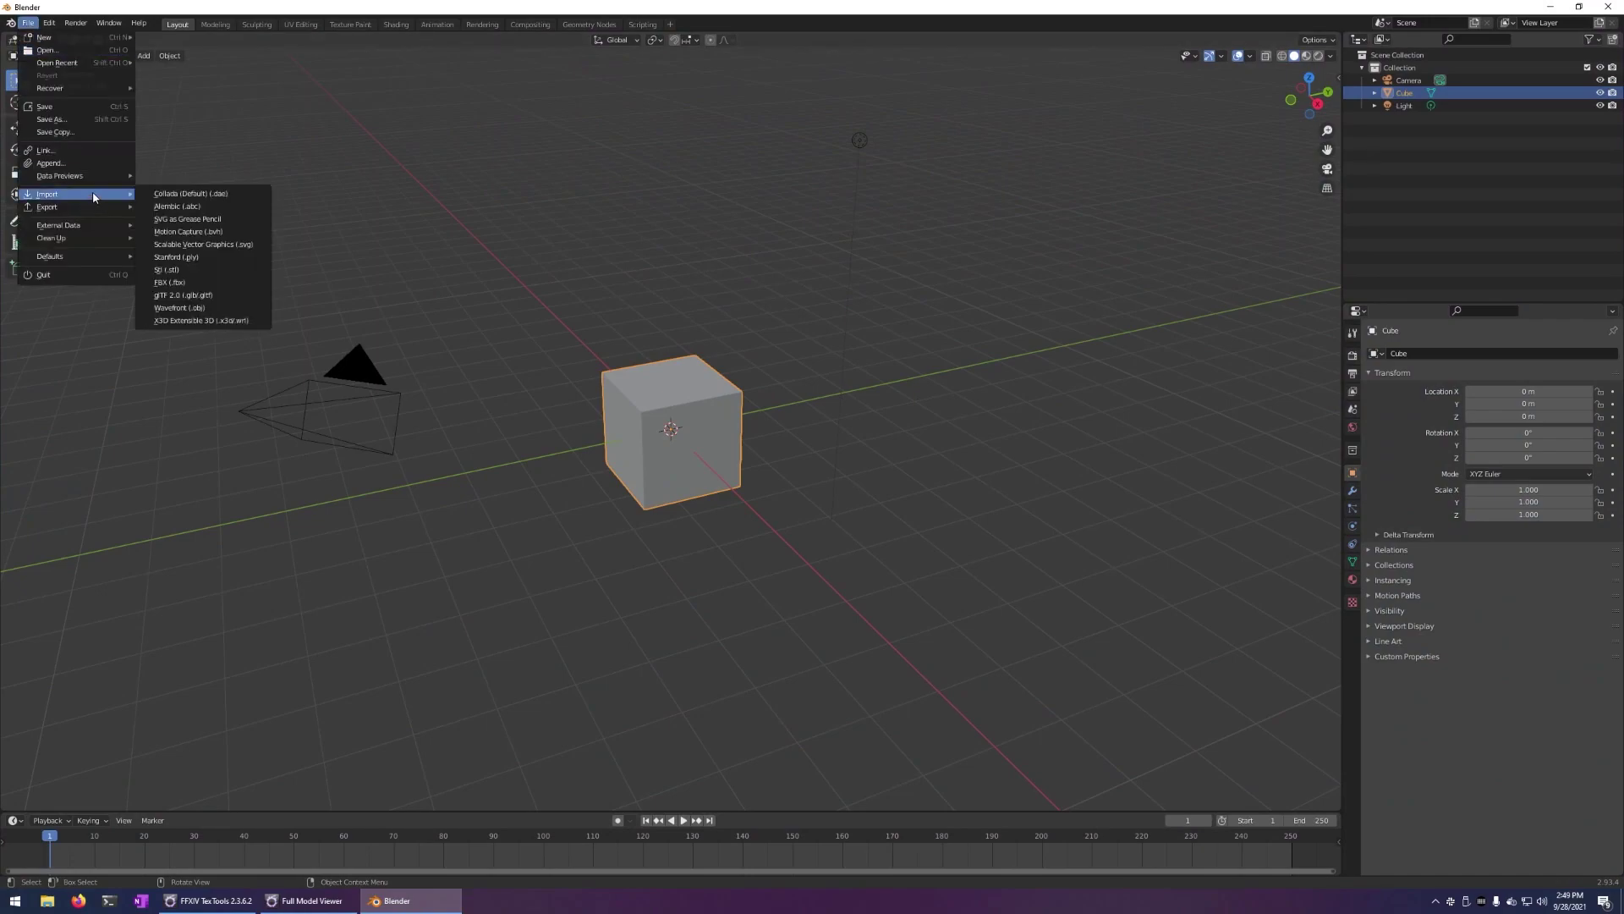
left_click(182, 283)
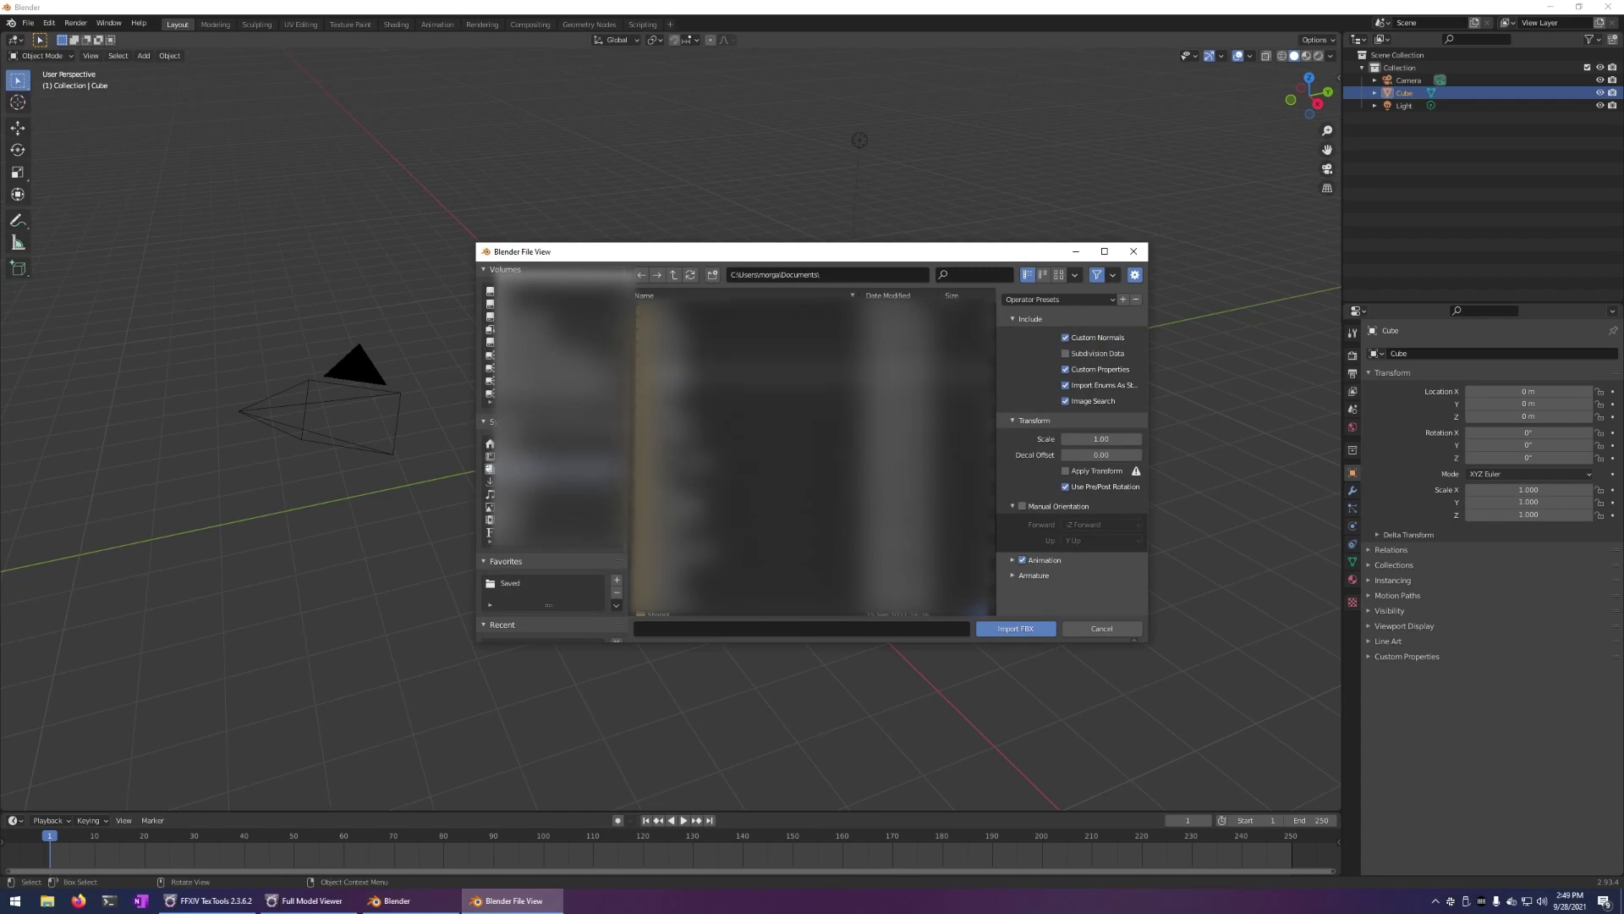
left_click(812, 582)
double_click(671, 583)
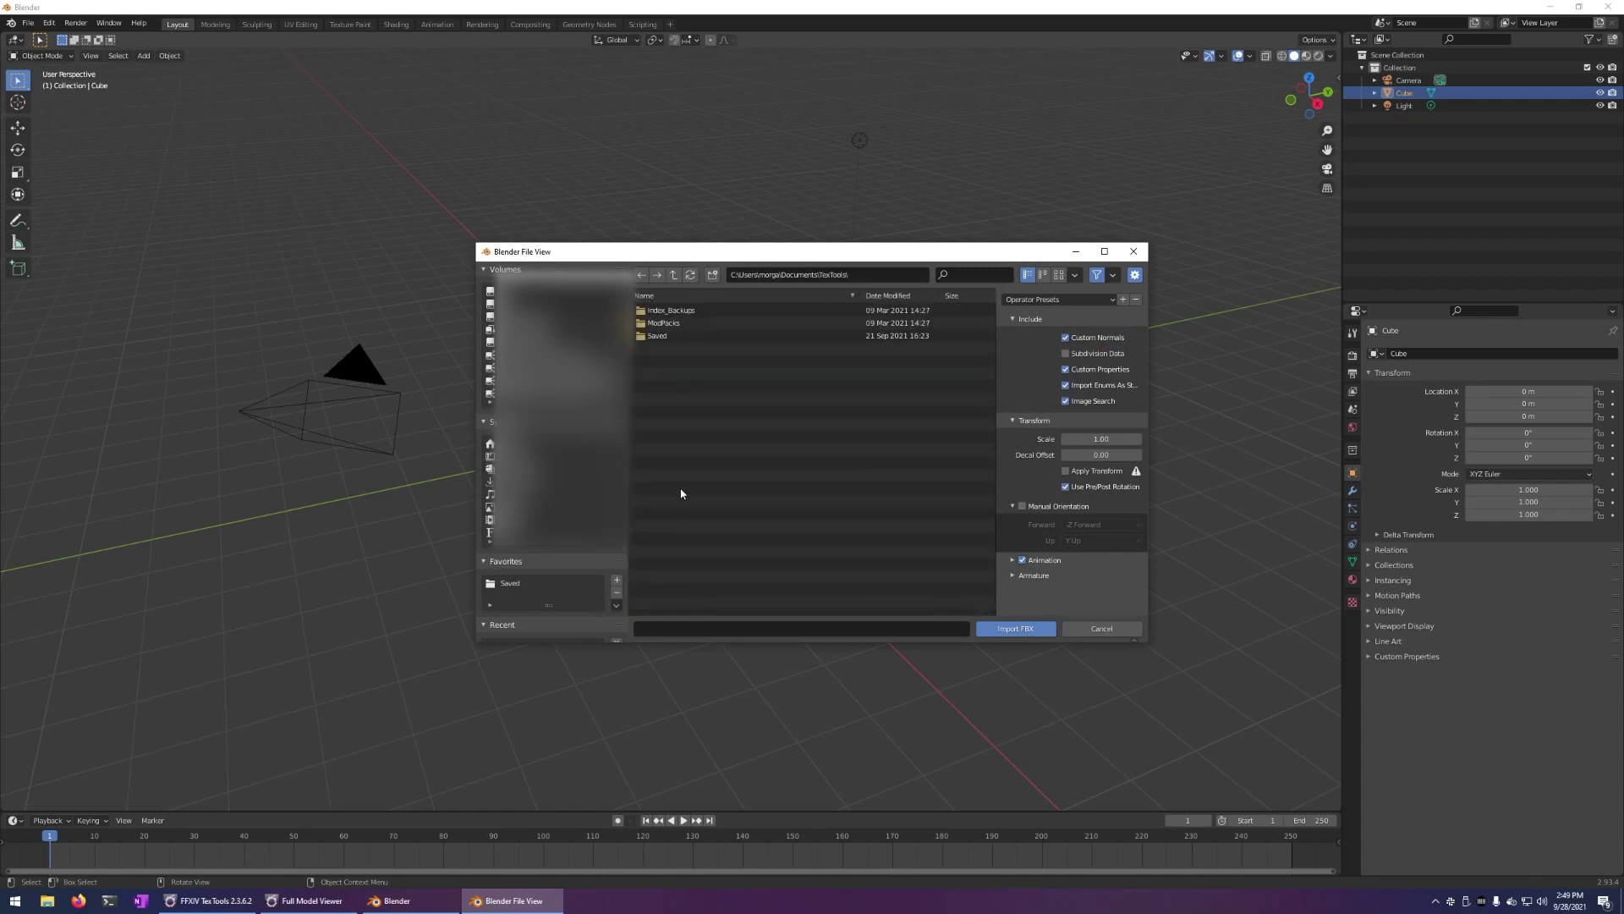
left_click(674, 335)
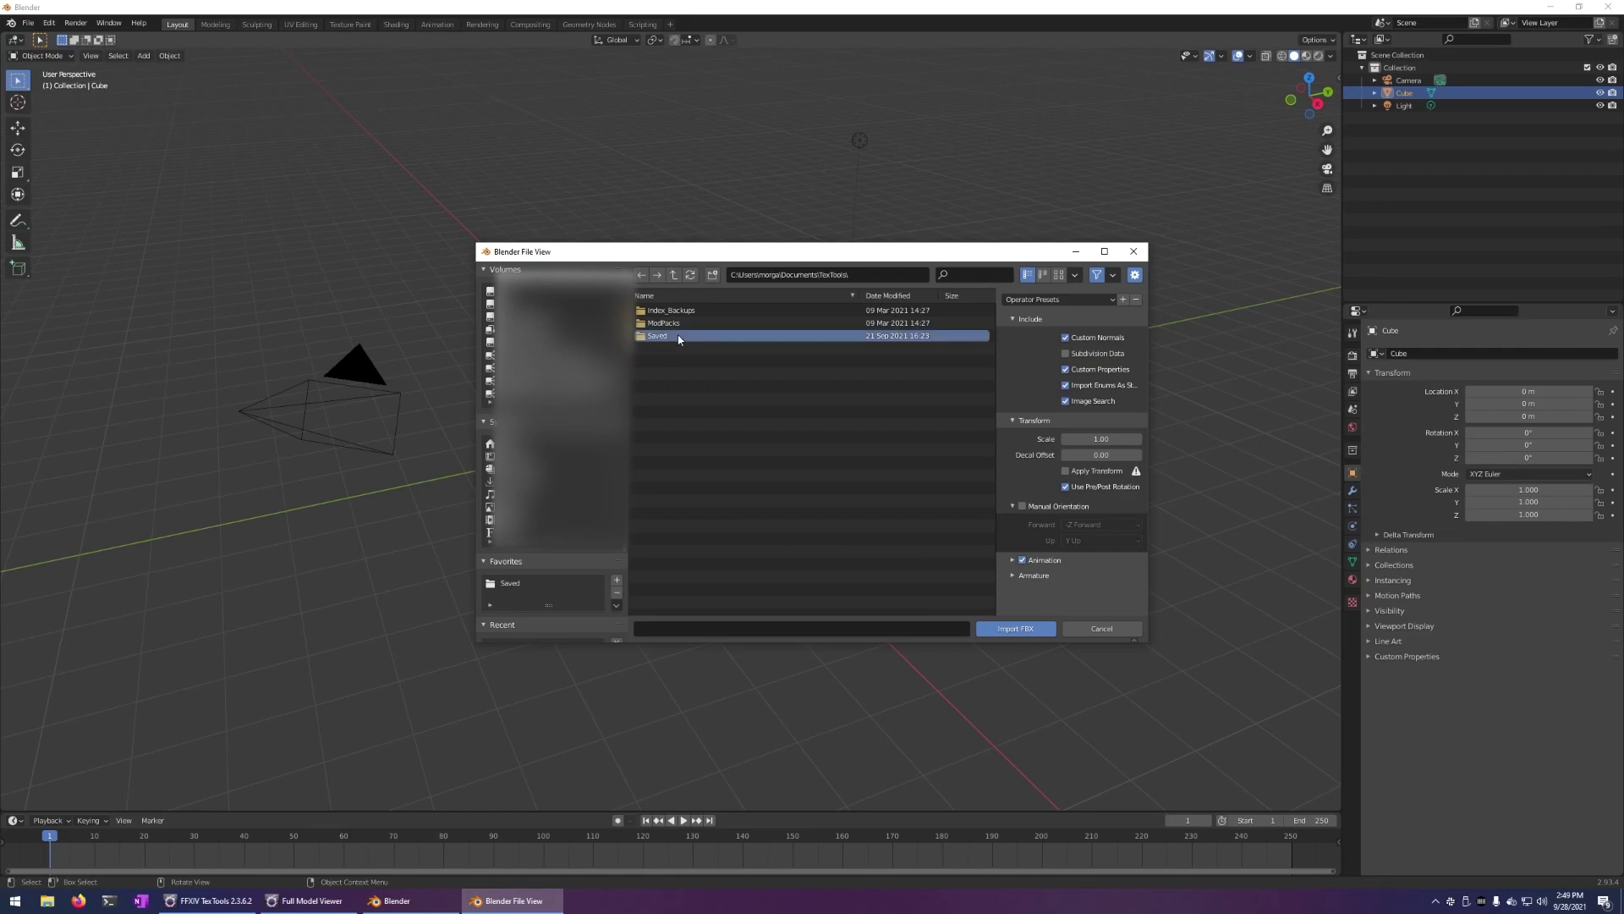
double_click(777, 338)
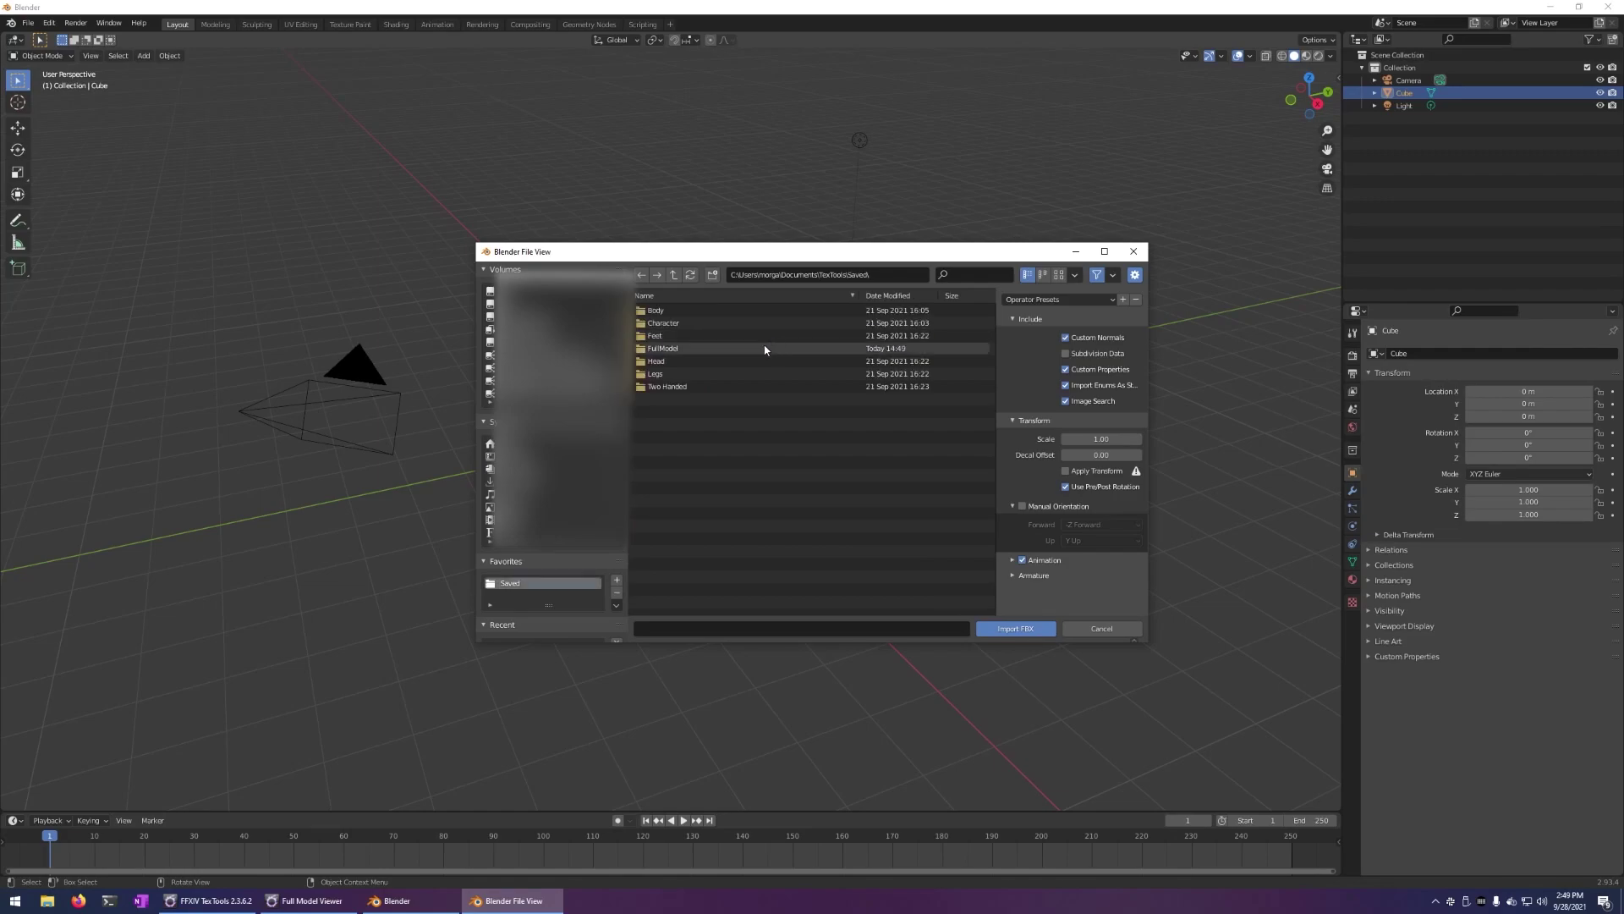
left_click(707, 347)
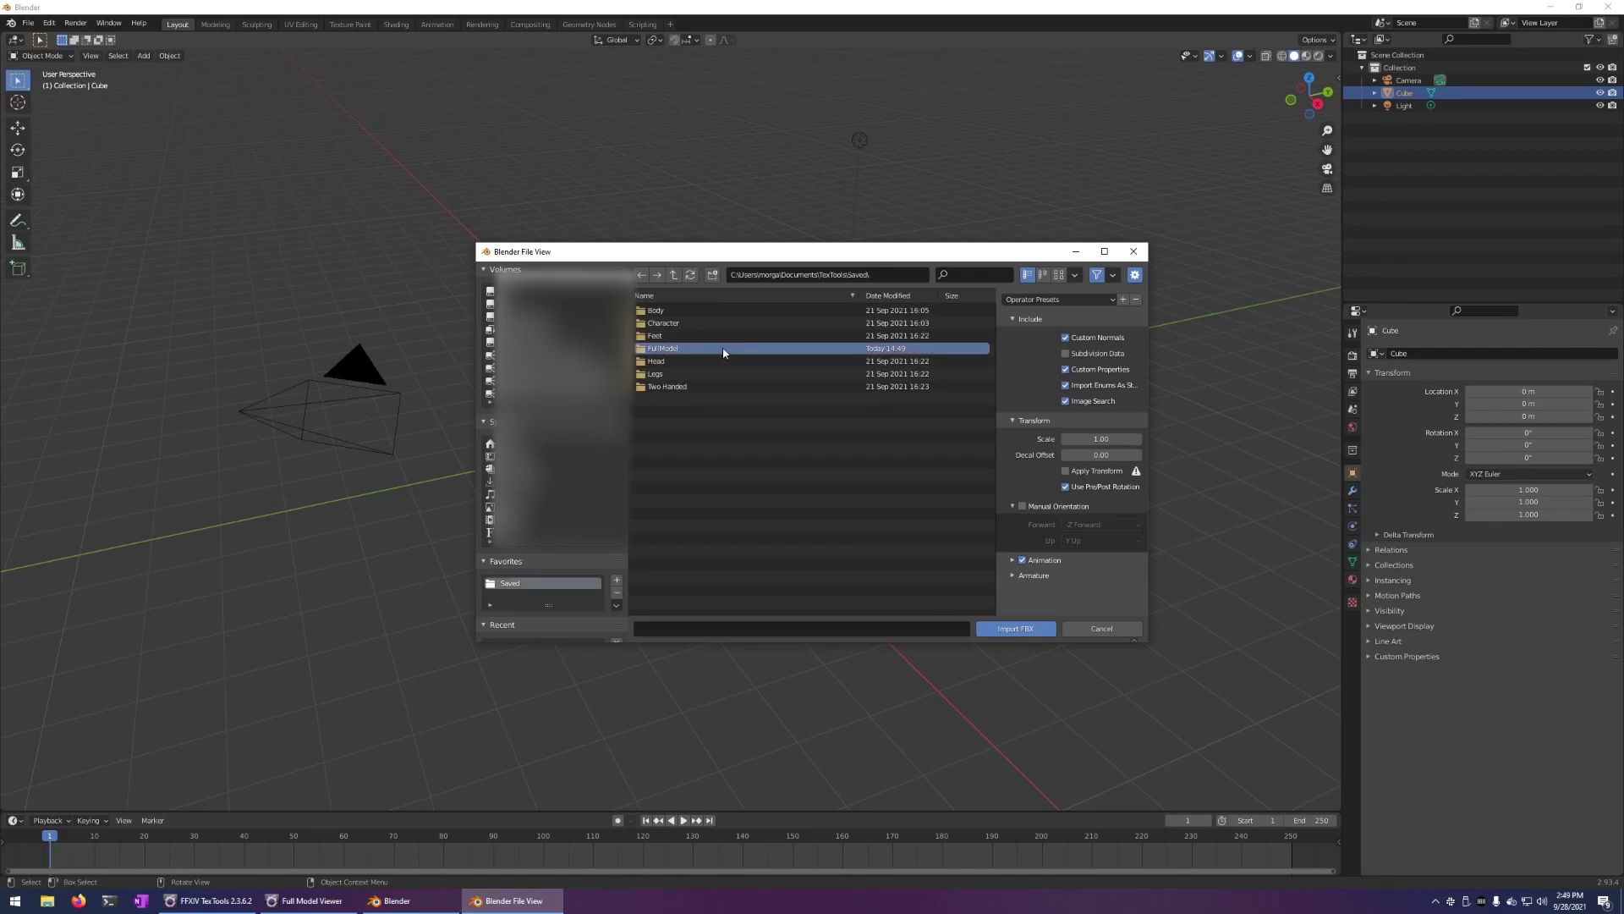
double_click(715, 349)
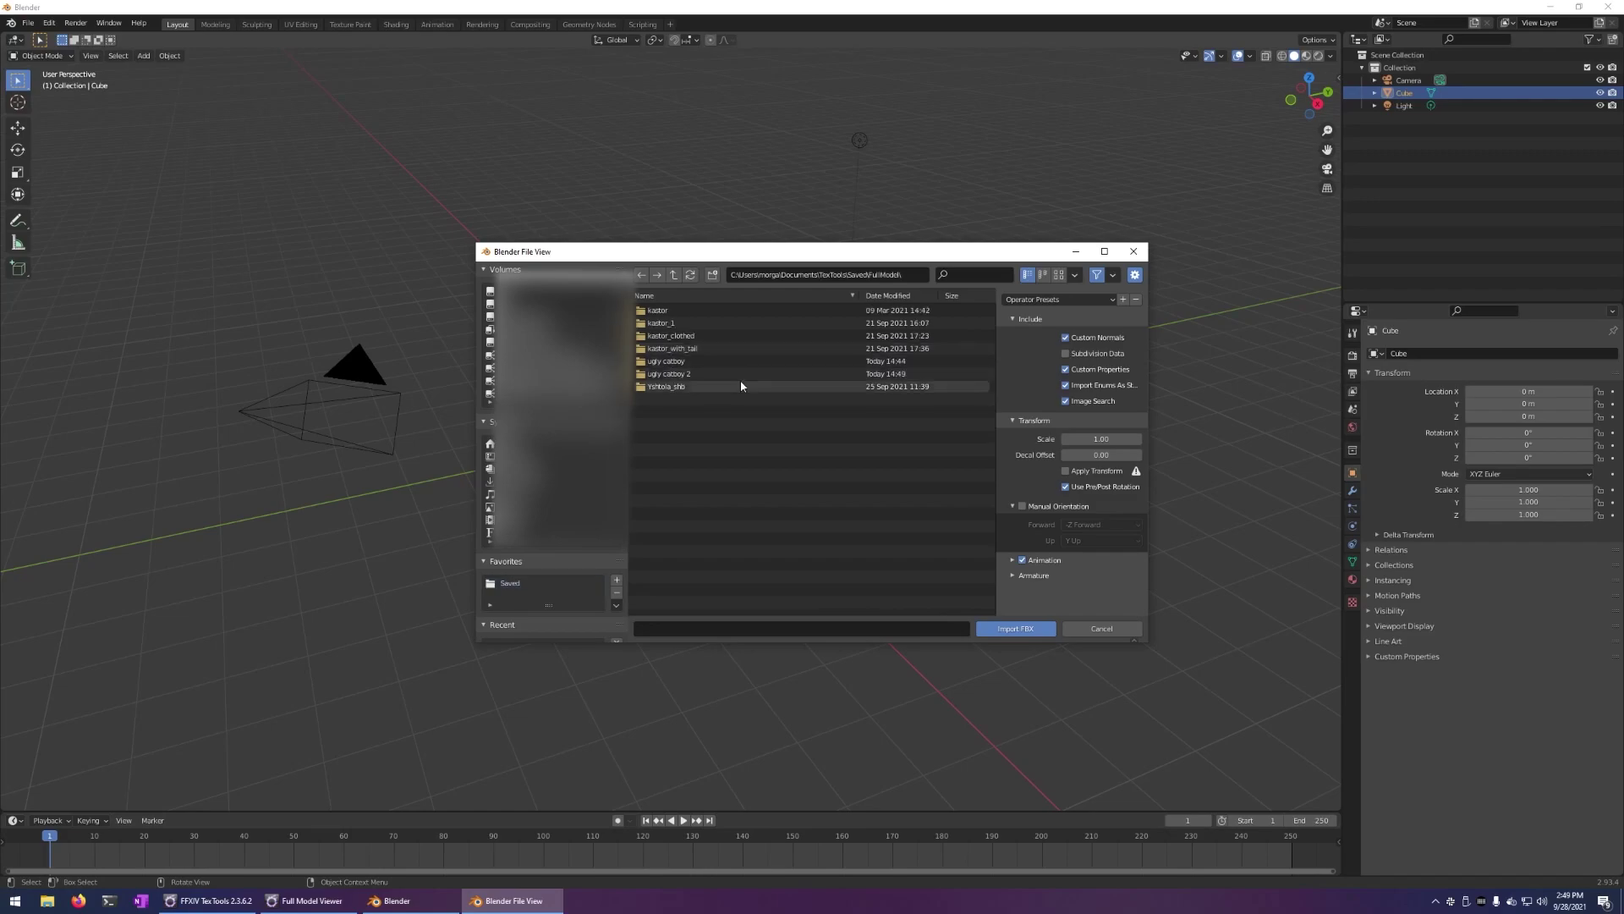
double_click(681, 359)
left_click(705, 314)
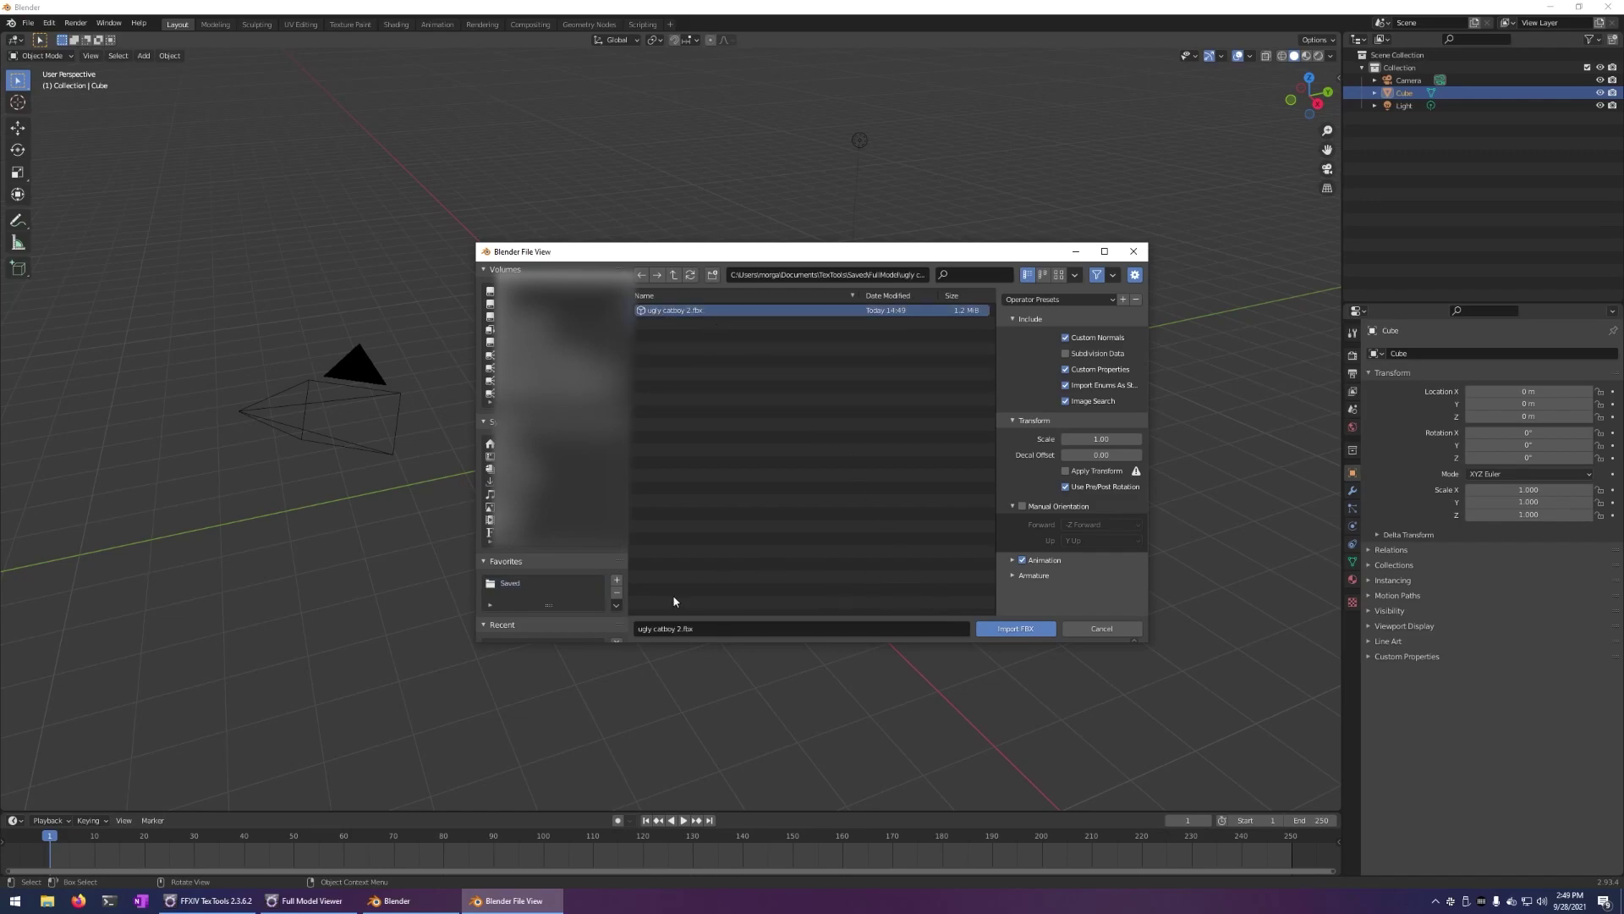
Step: Import ugly catboy 2.fbx into the scene and delete the default cube
left_click(1015, 628)
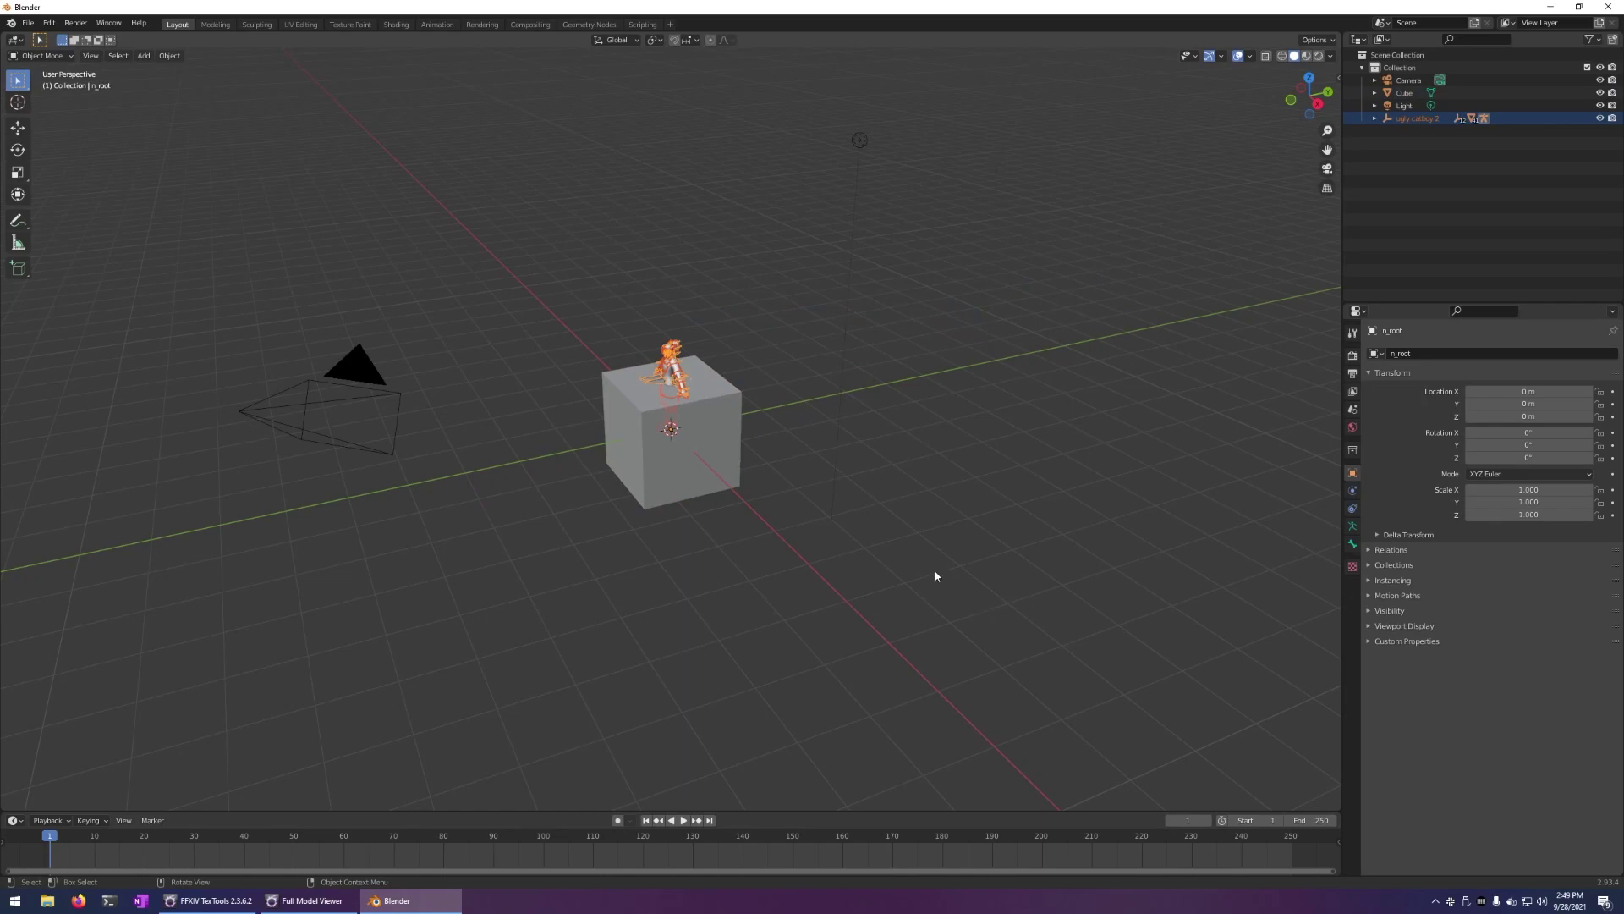
left_click(697, 471)
key("Delete")
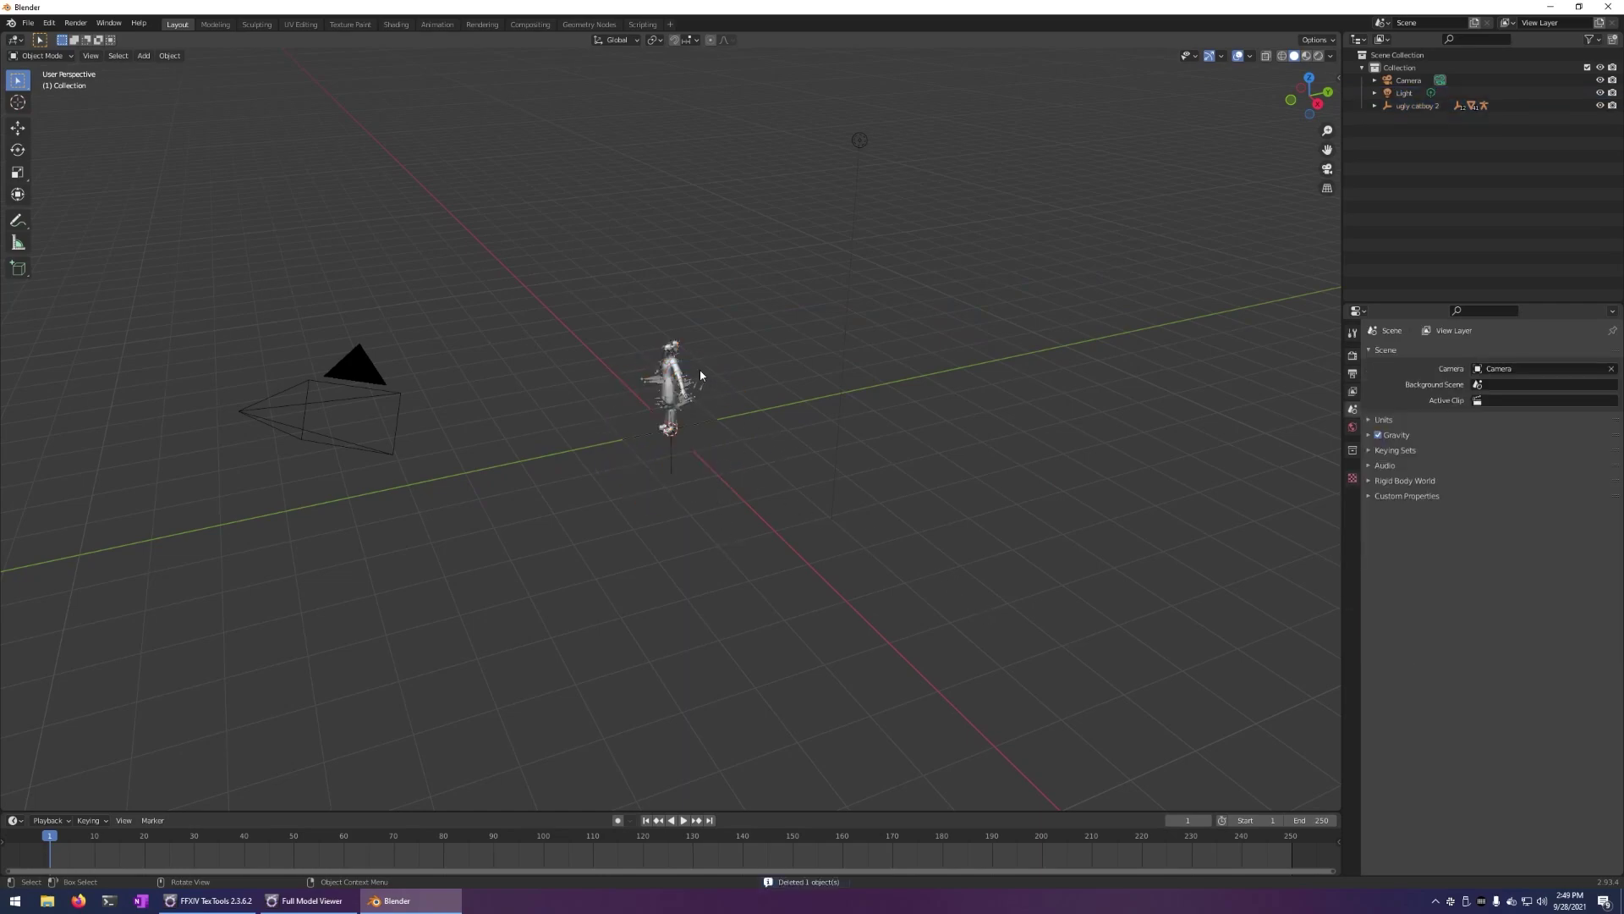
Step: Frame the imported character from the front and bring up the FFXIV Import sidebar tools
left_click_drag(1296, 95, 1176, 178)
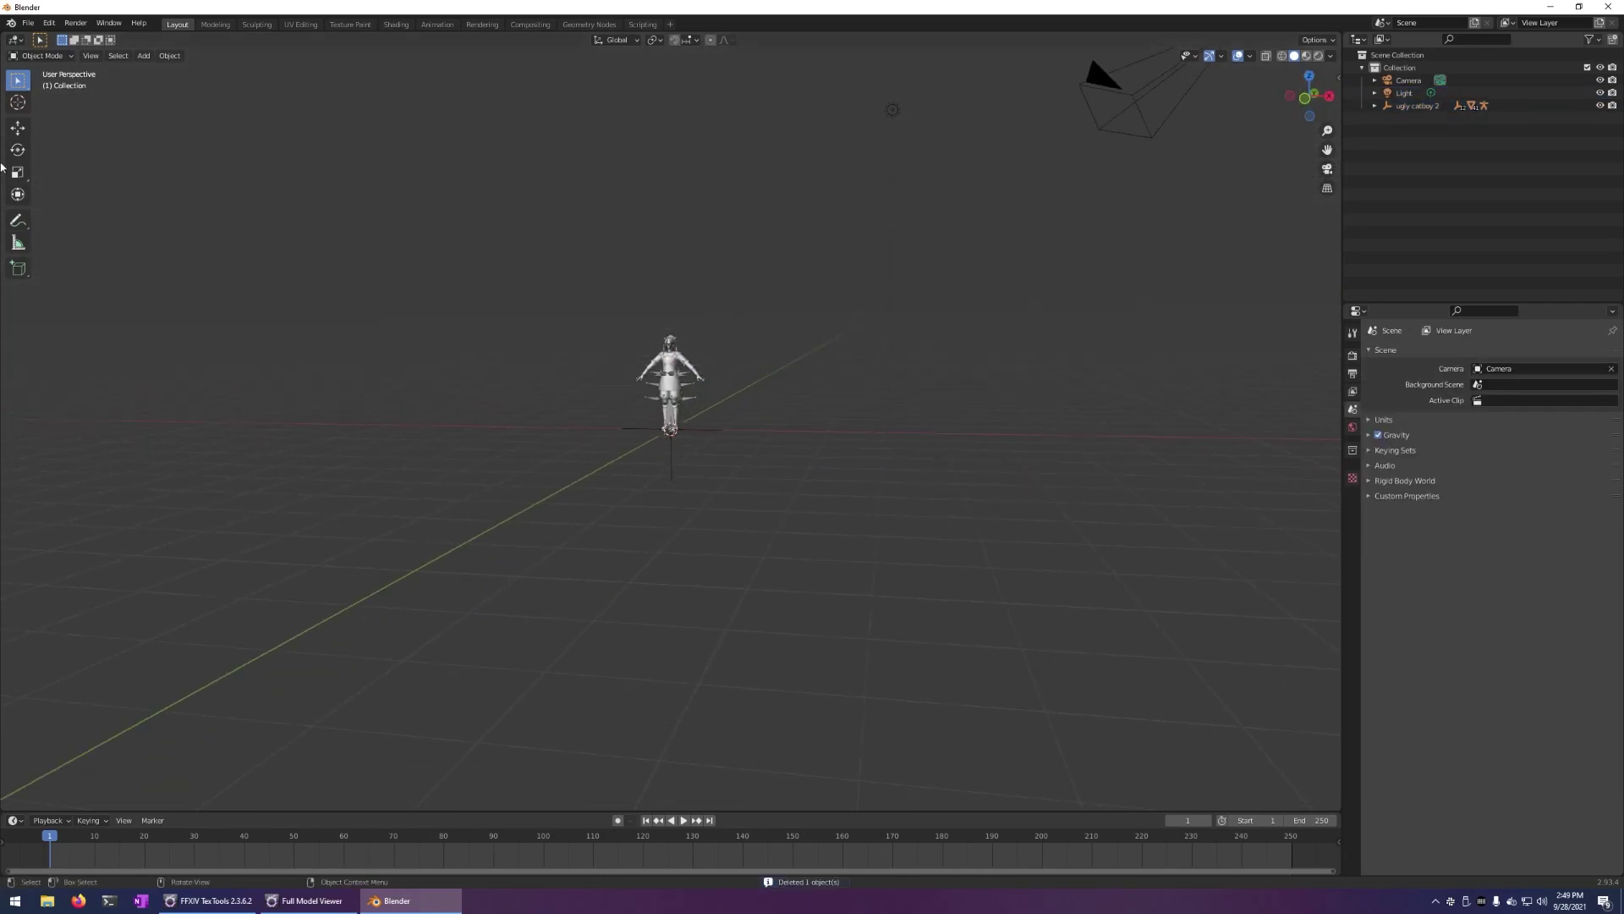
scroll(619, 376, "up", 3)
scroll(619, 376, "up", 4)
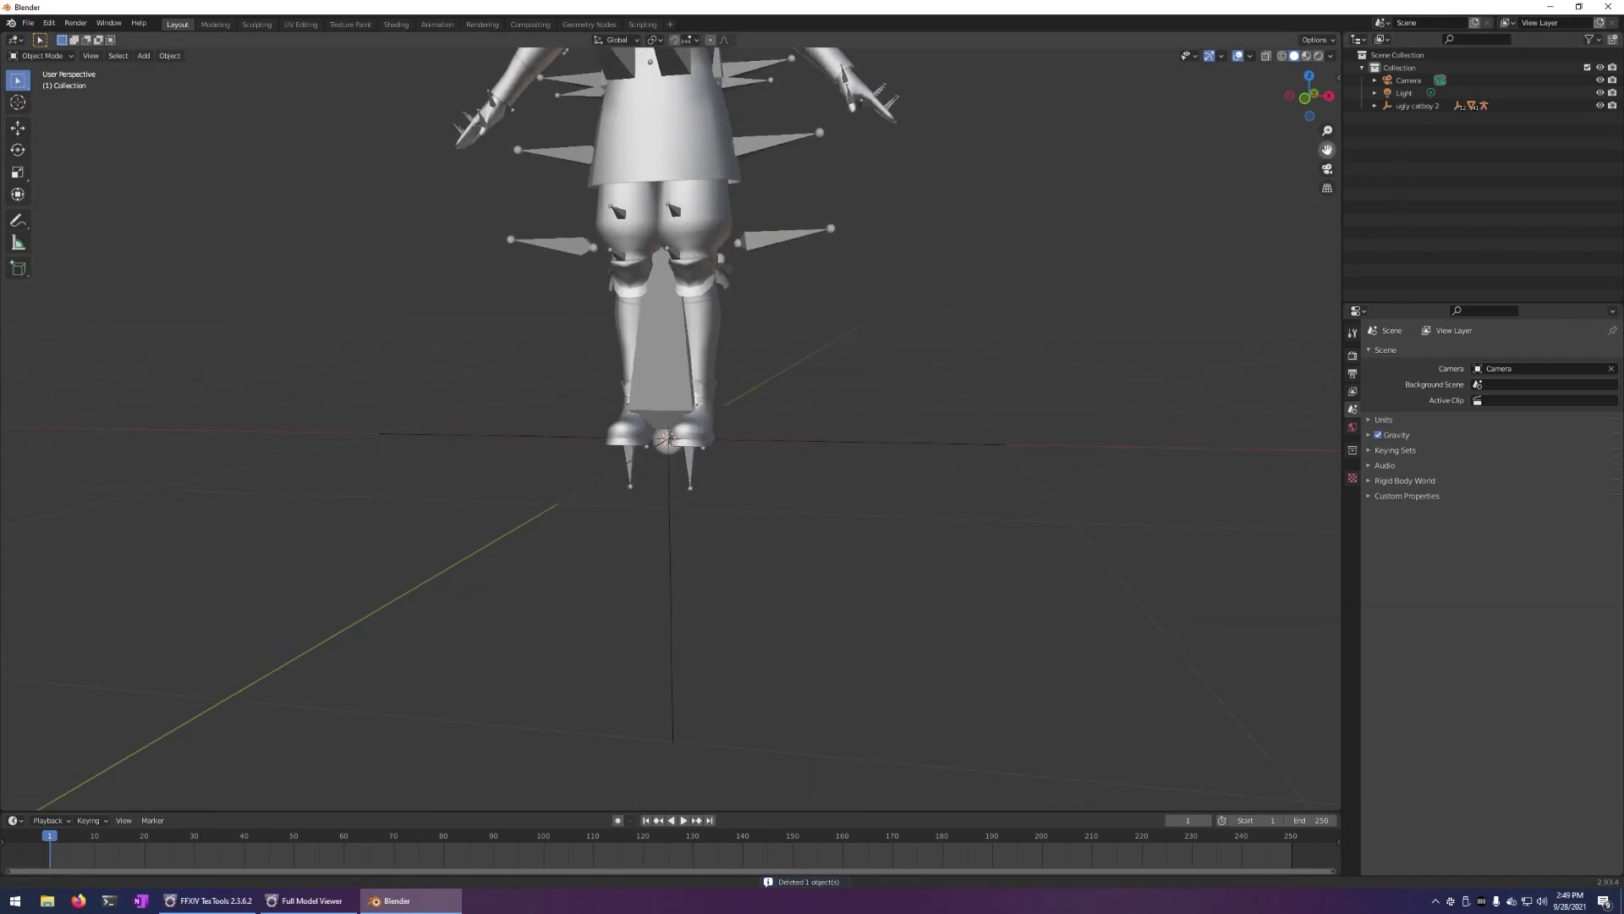
middle_click_drag(1032, 26, 1036, 173, "shift")
scroll(1035, 173, "up", 1)
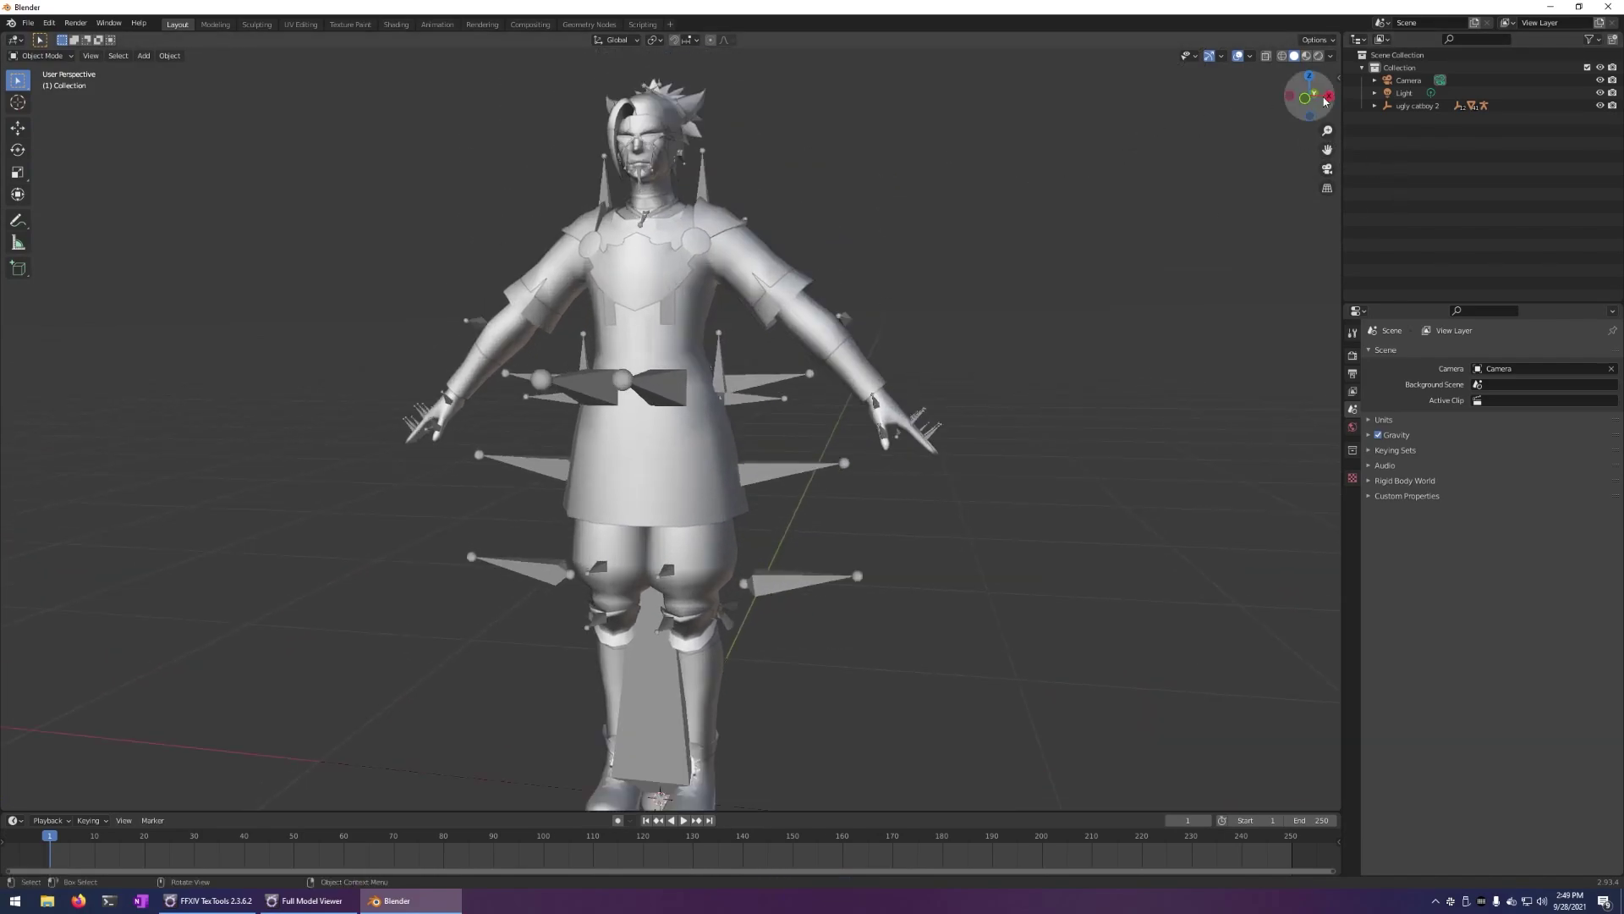
left_click_drag(1325, 100, 1268, 94)
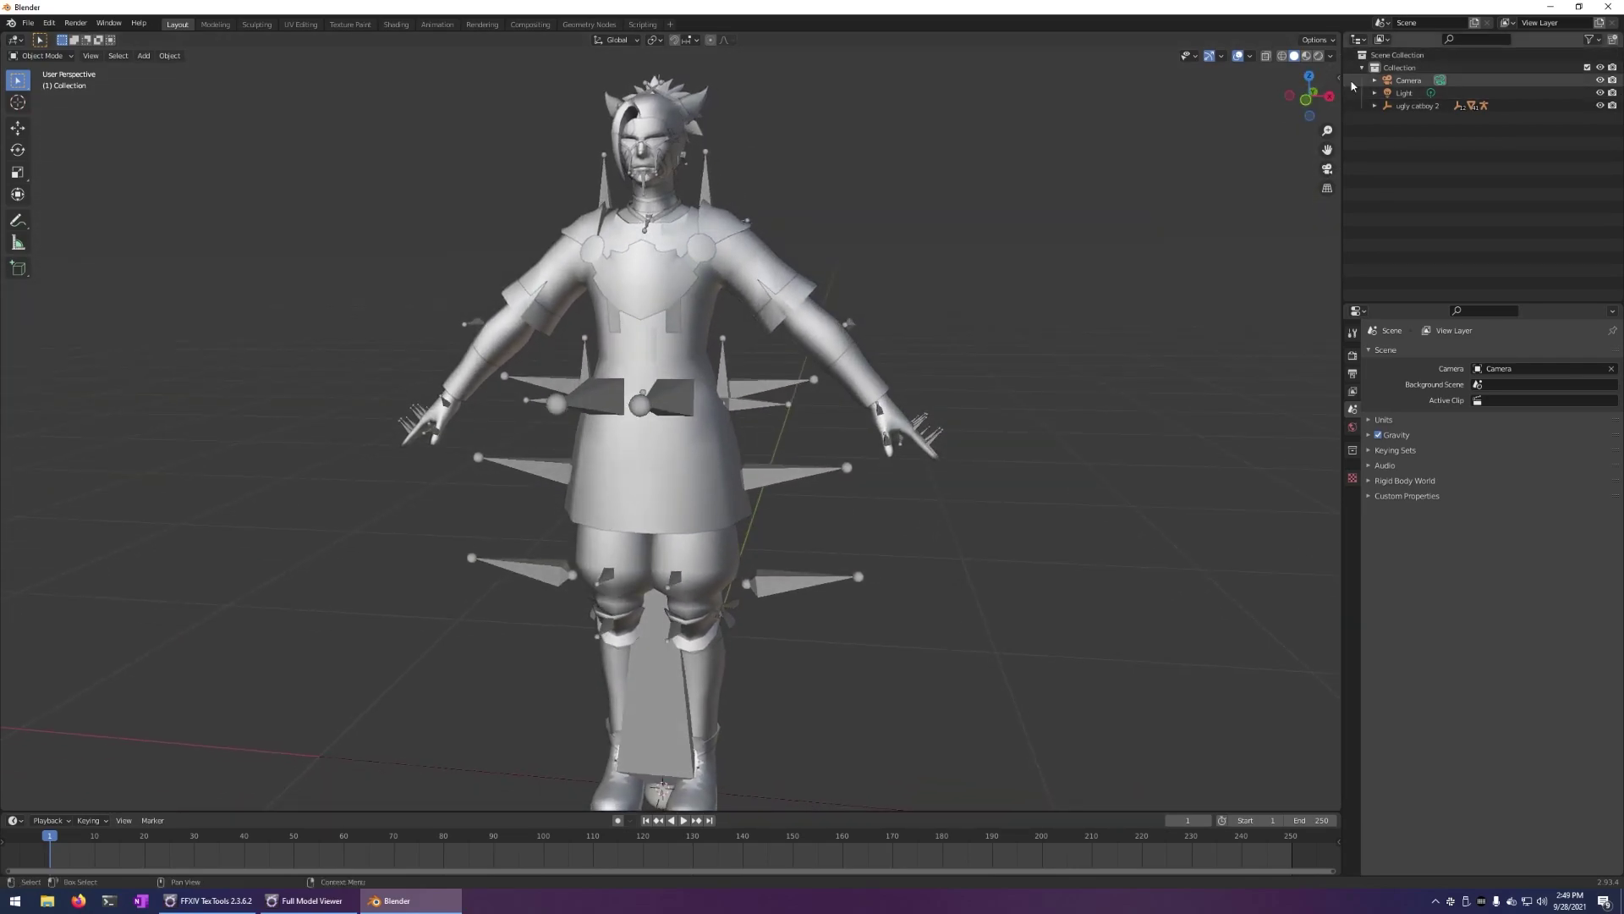
left_click(1336, 75)
left_click(1335, 147)
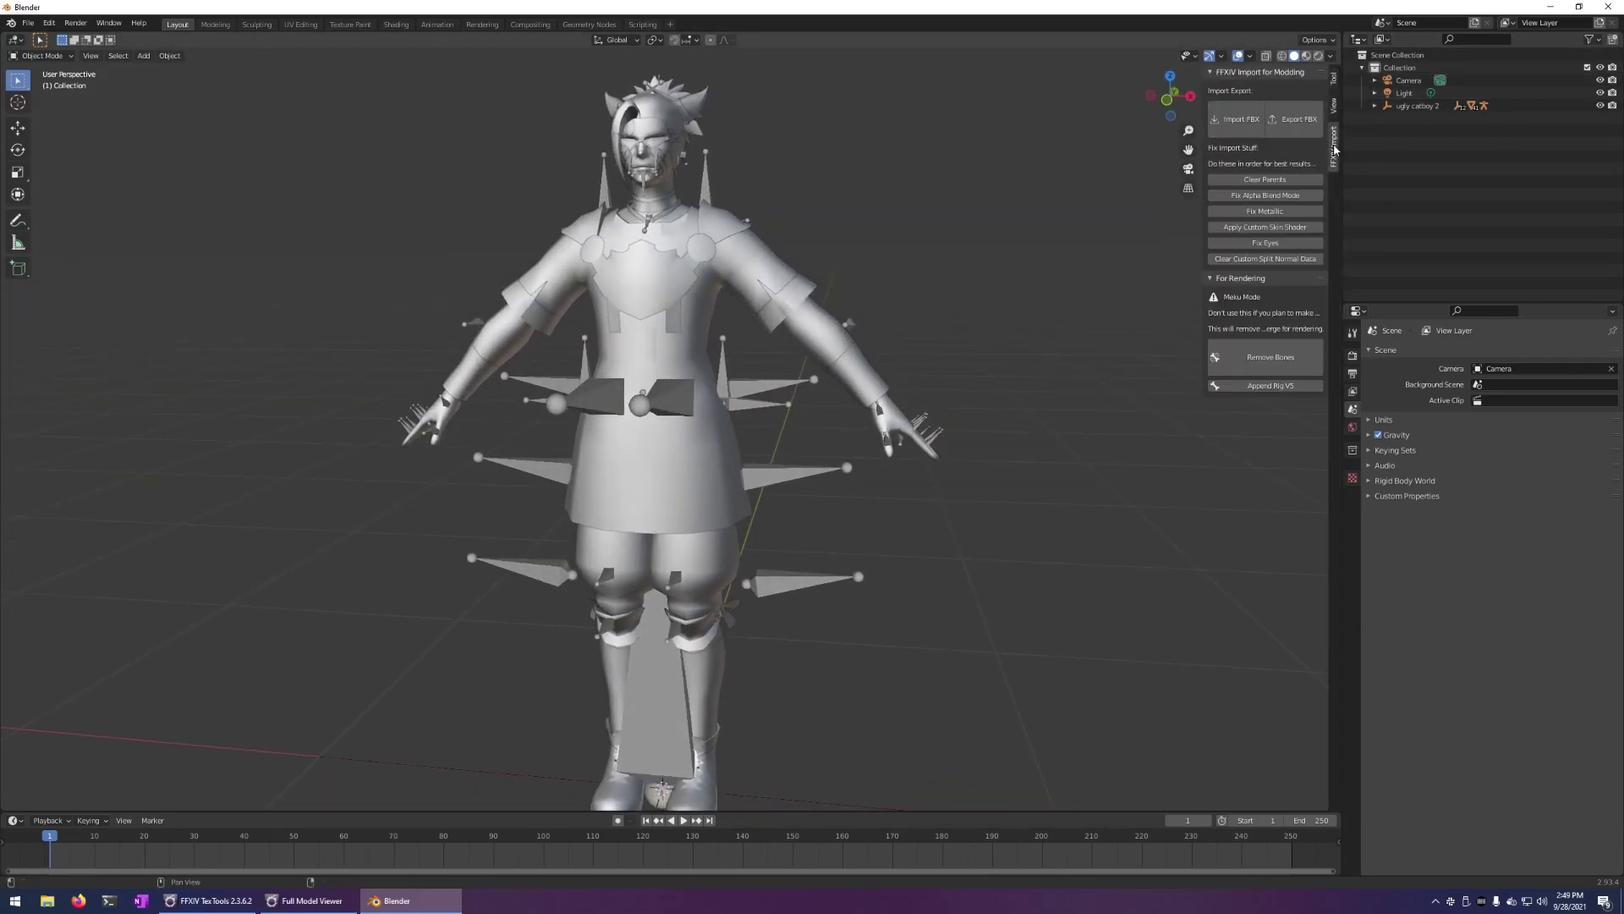